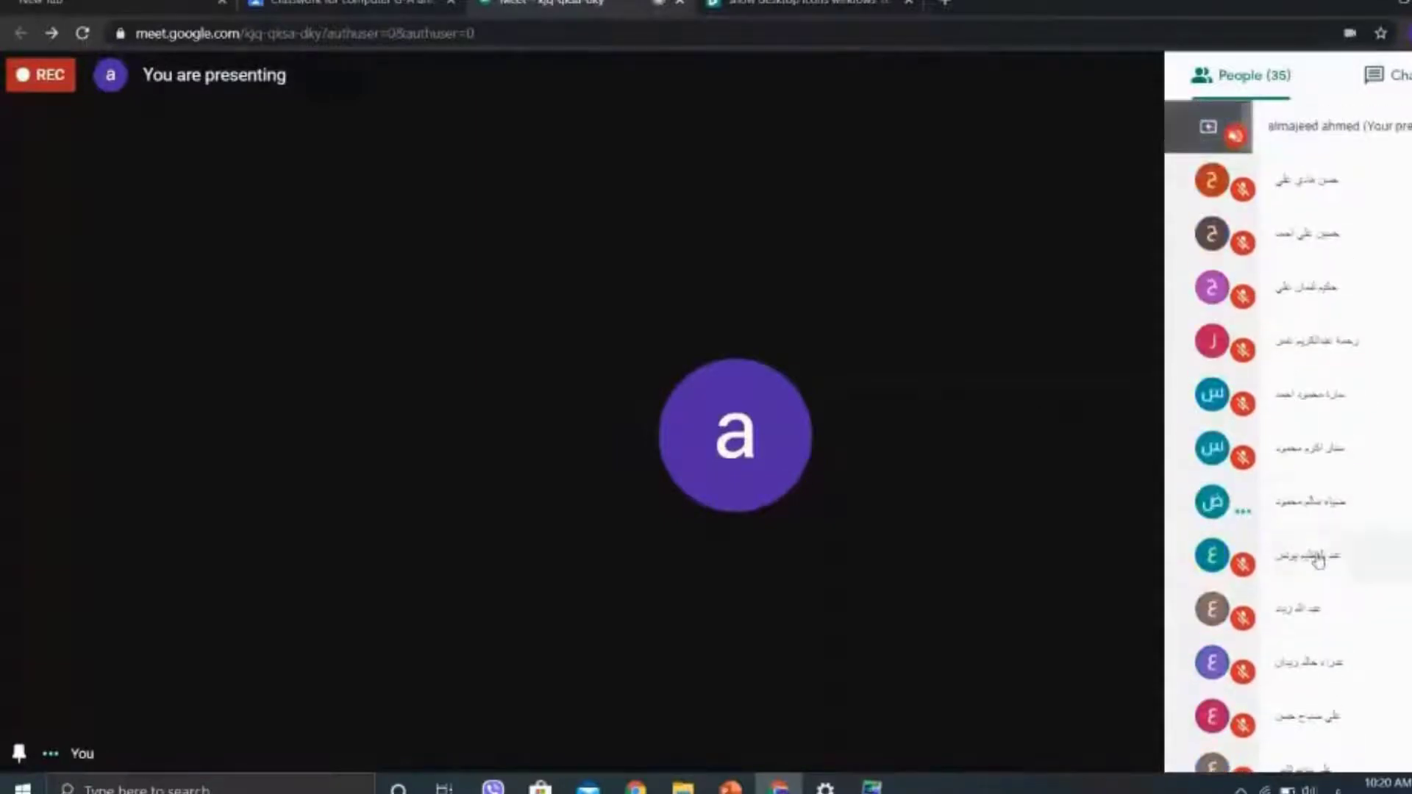
Mute the participant whose microphone is still on in the Google Meet people list
left_click(1241, 525)
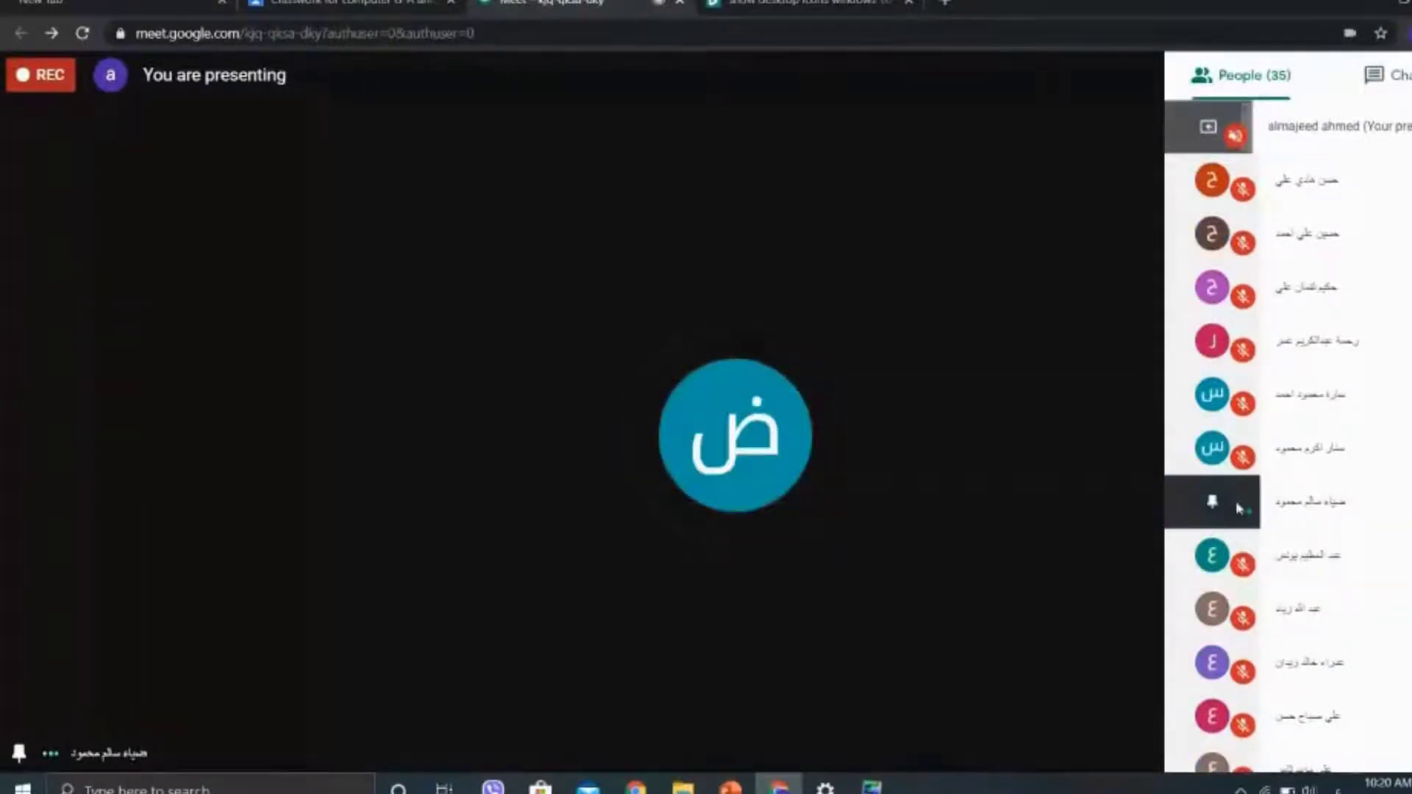
left_click(1287, 512)
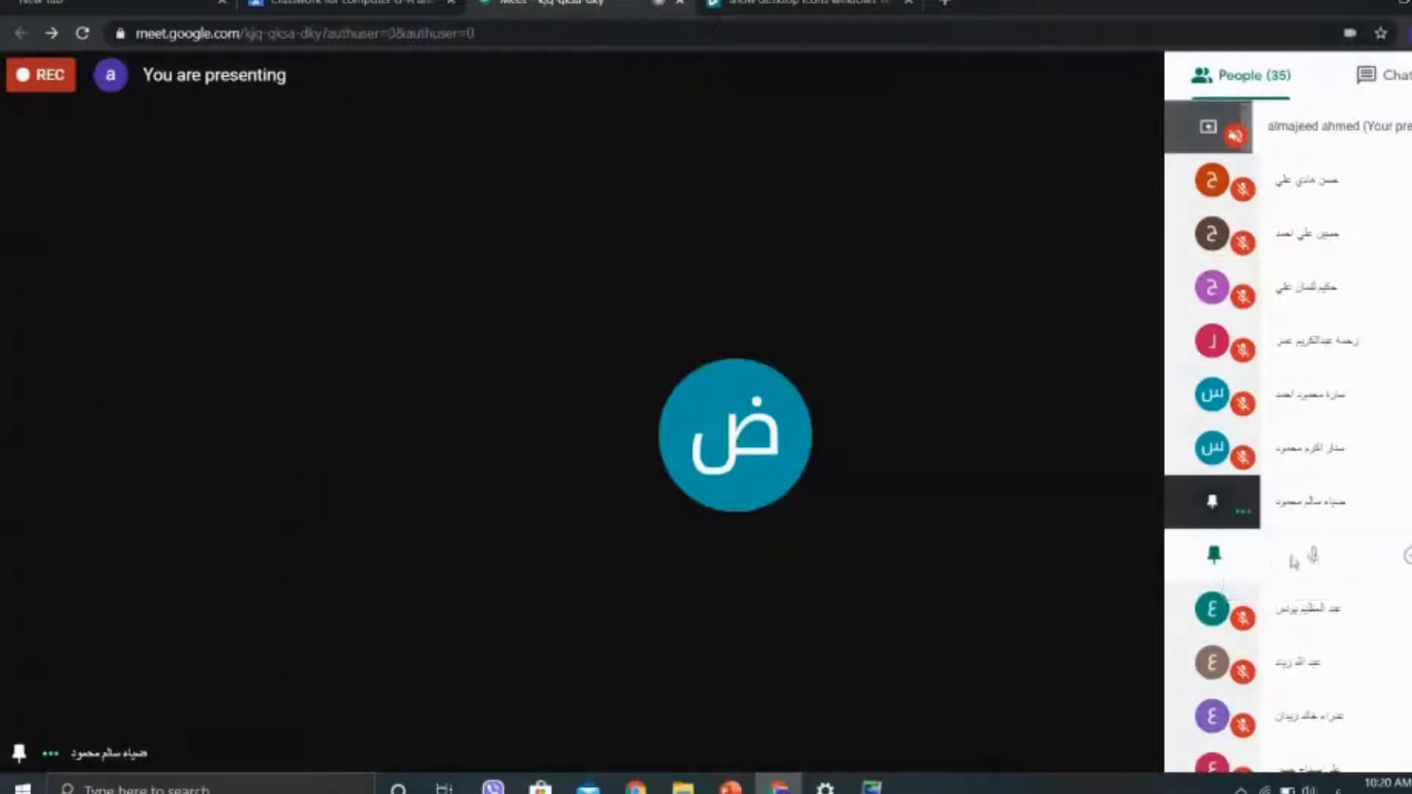
left_click(1314, 557)
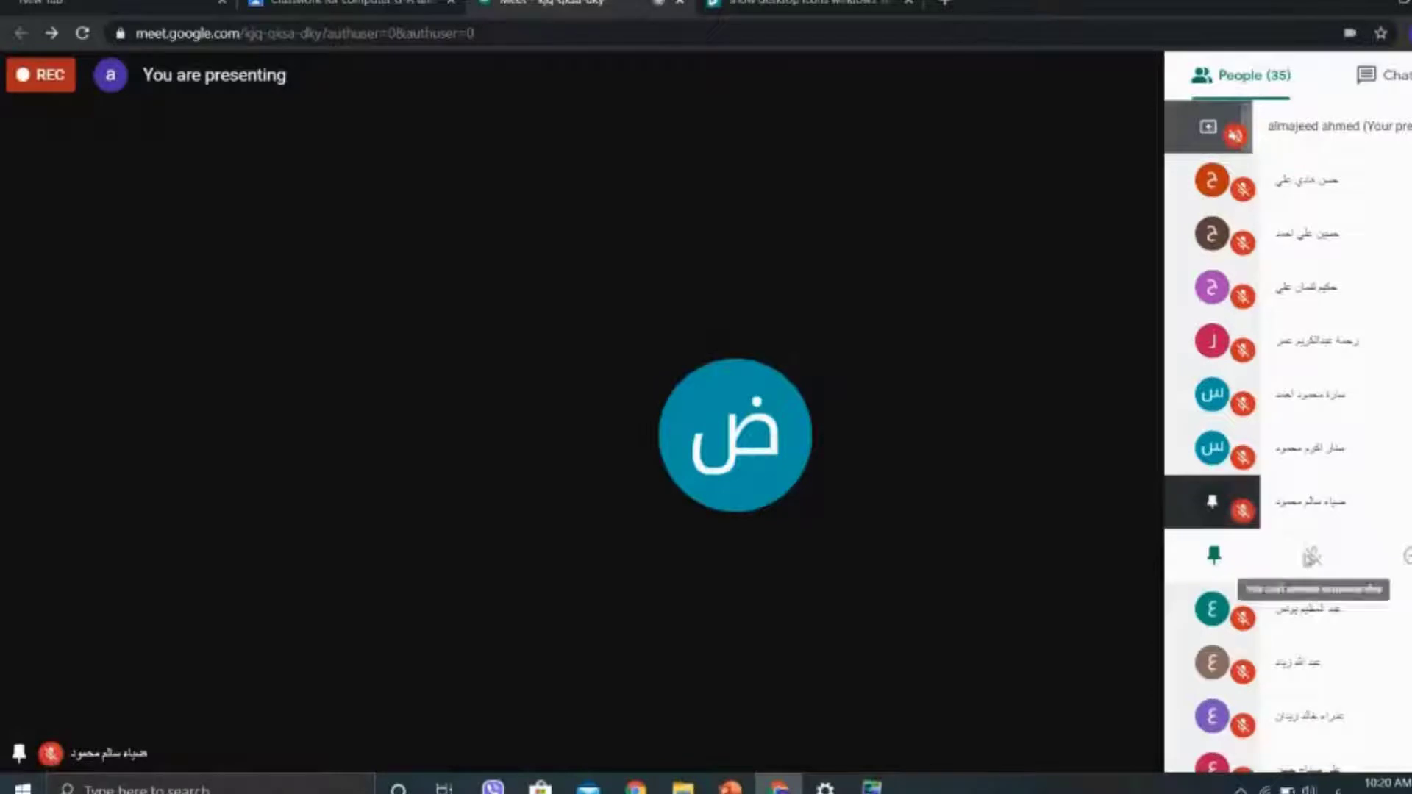
Switch to the Desktop Icon Settings window and add the Recycle Bin icon to the desktop
key("alt+Tab")
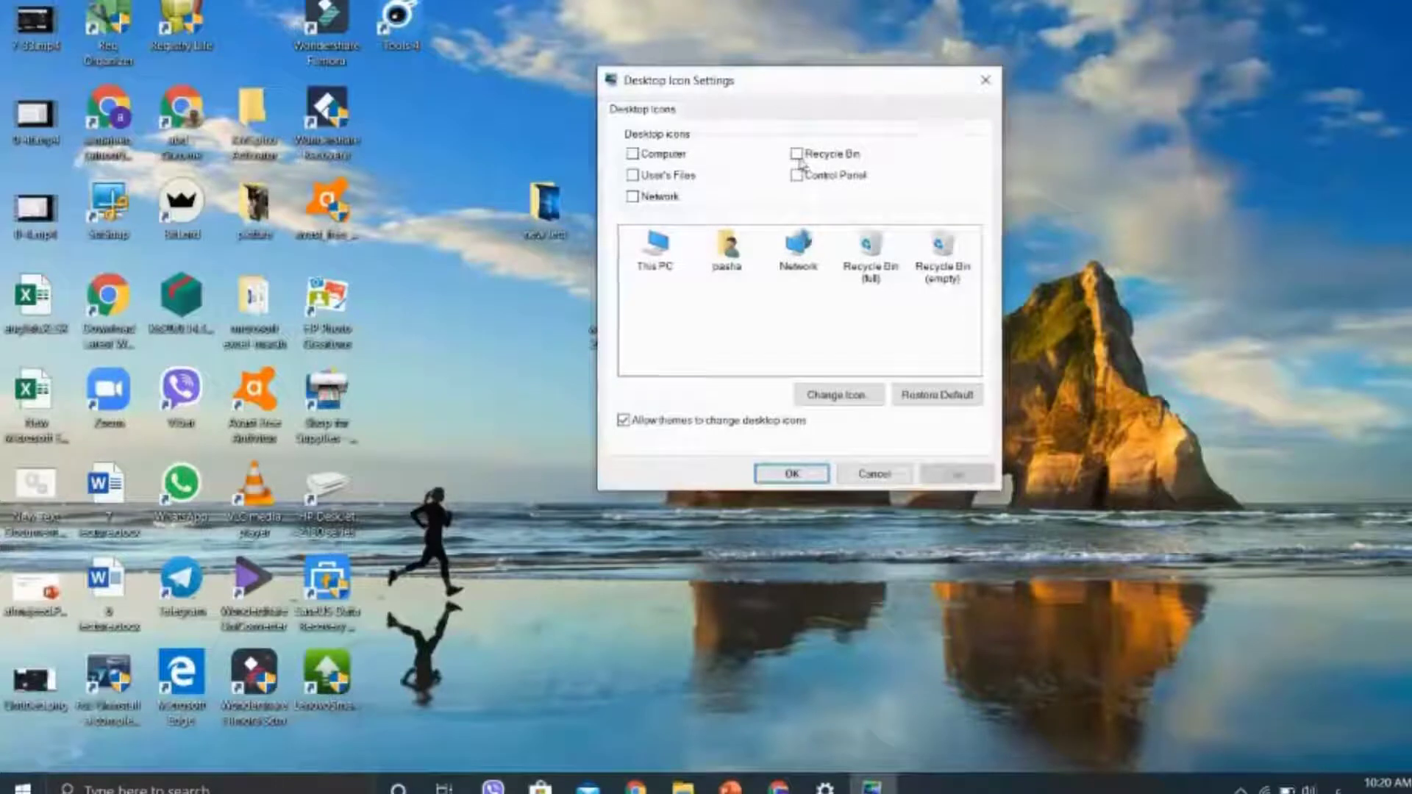
left_click(798, 156)
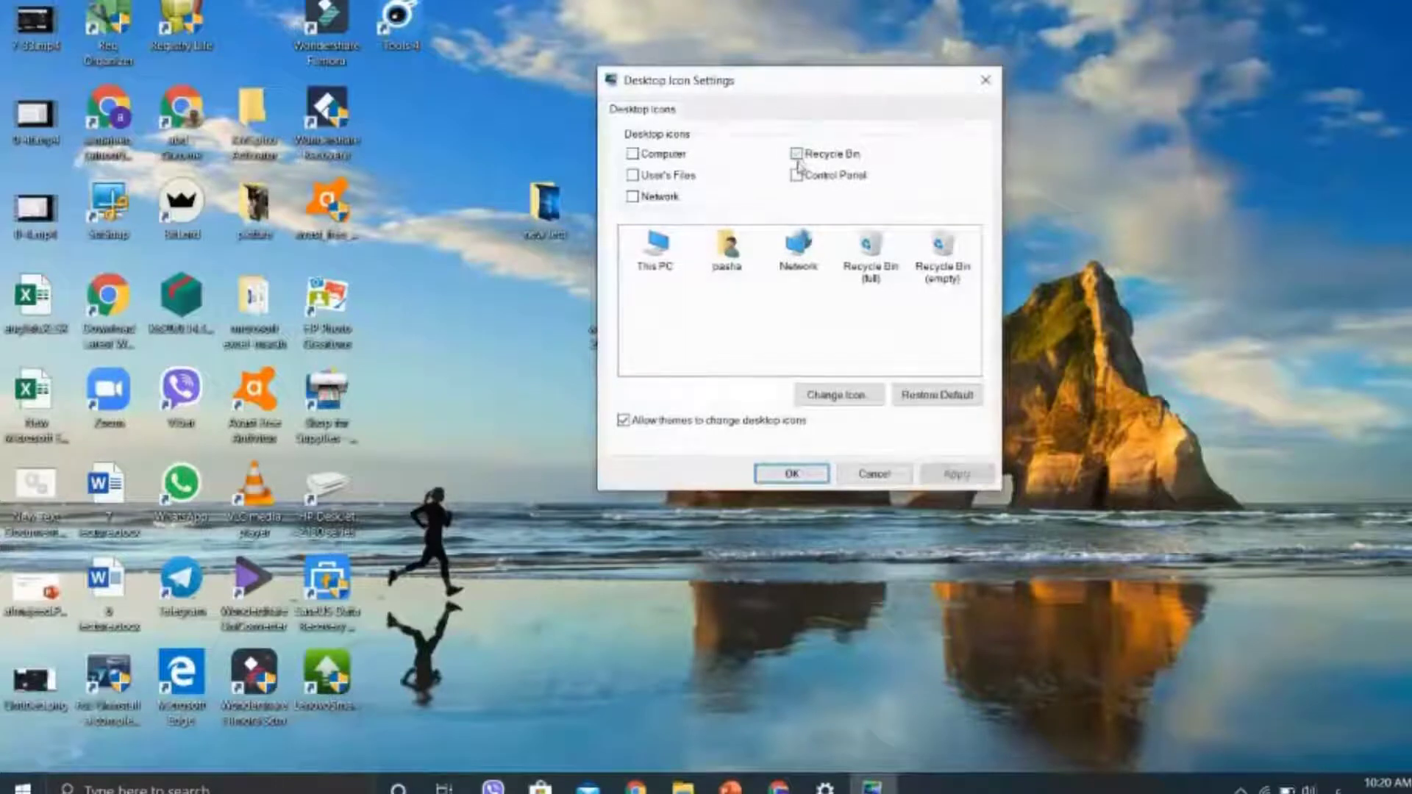
left_click(952, 472)
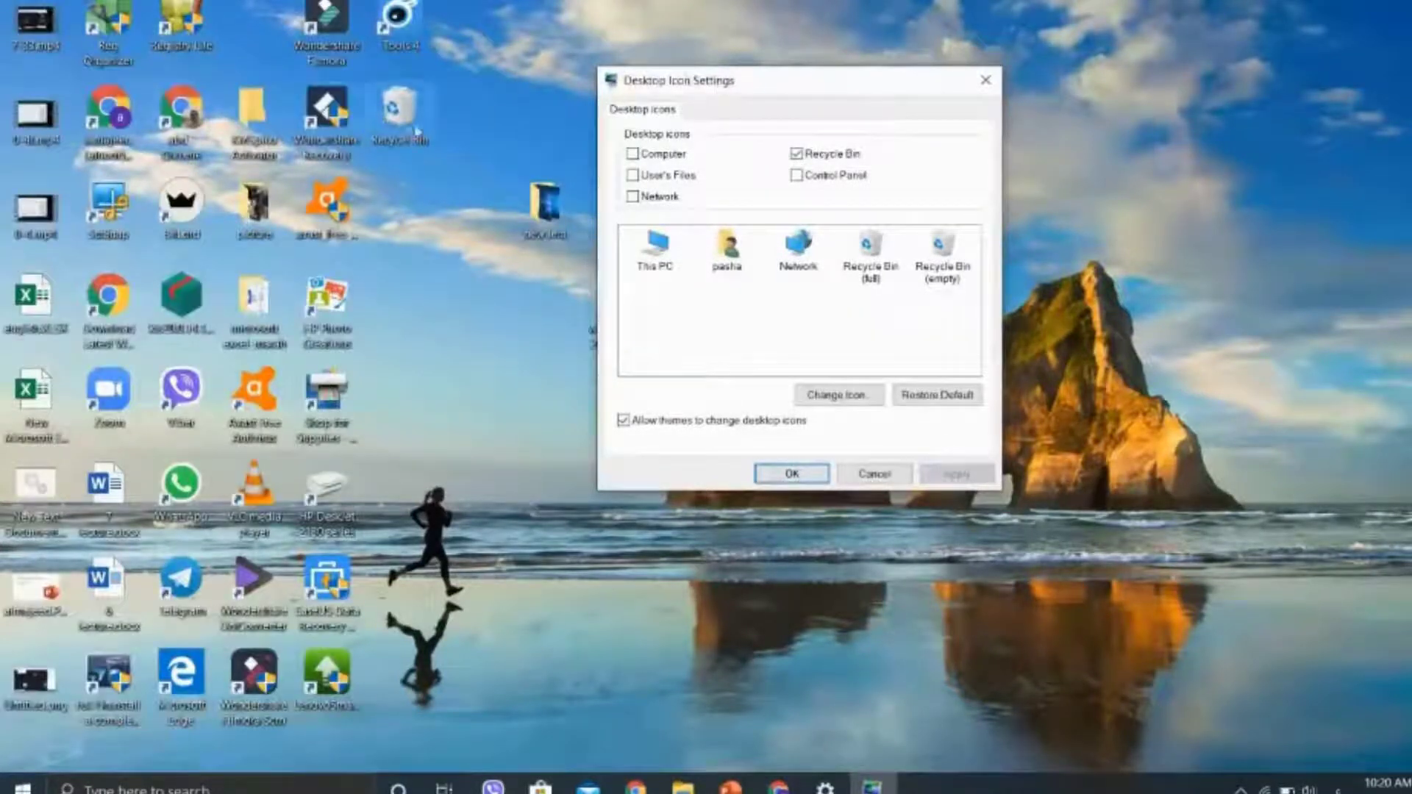
Enable the Computer desktop icon and accept the Desktop Icon Settings
left_click(657, 250)
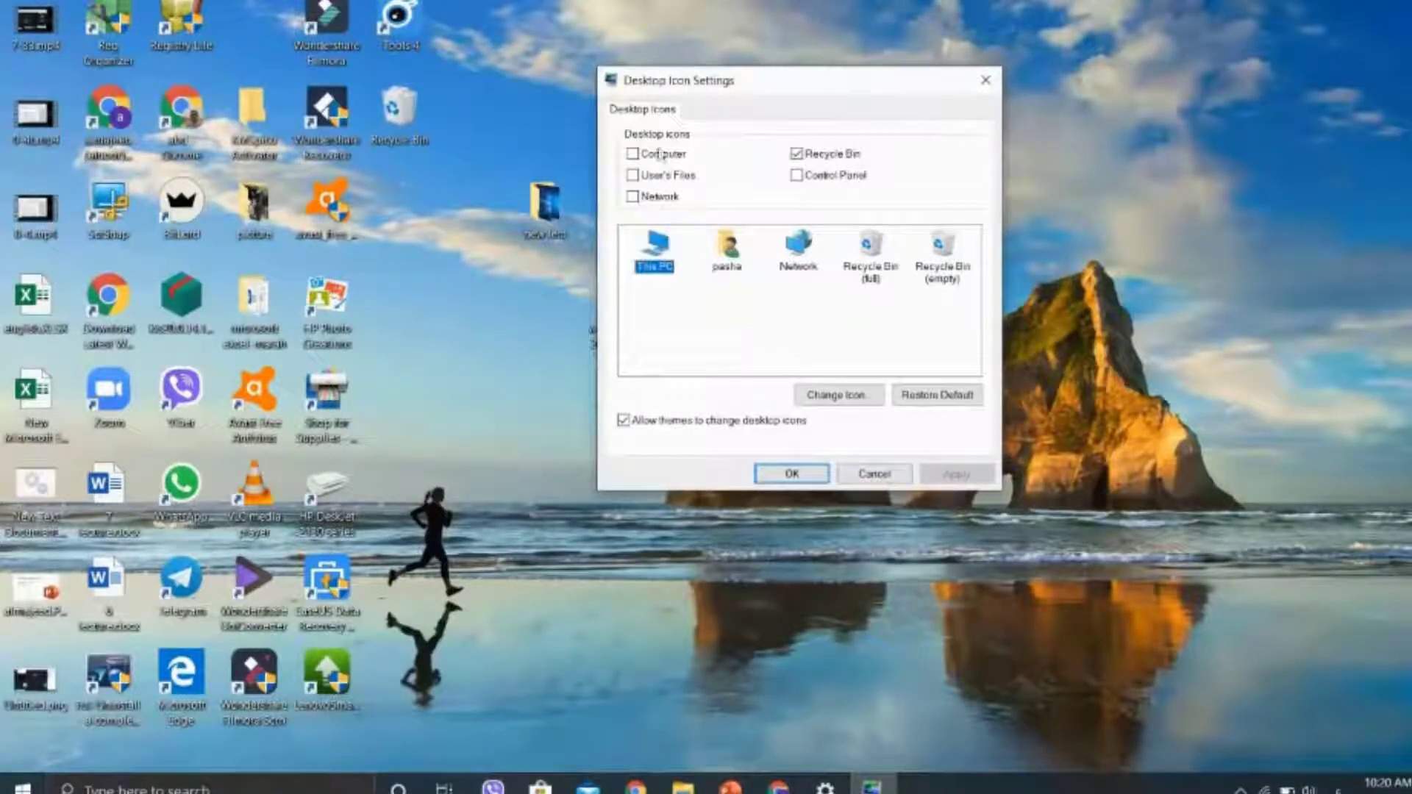
left_click(658, 153)
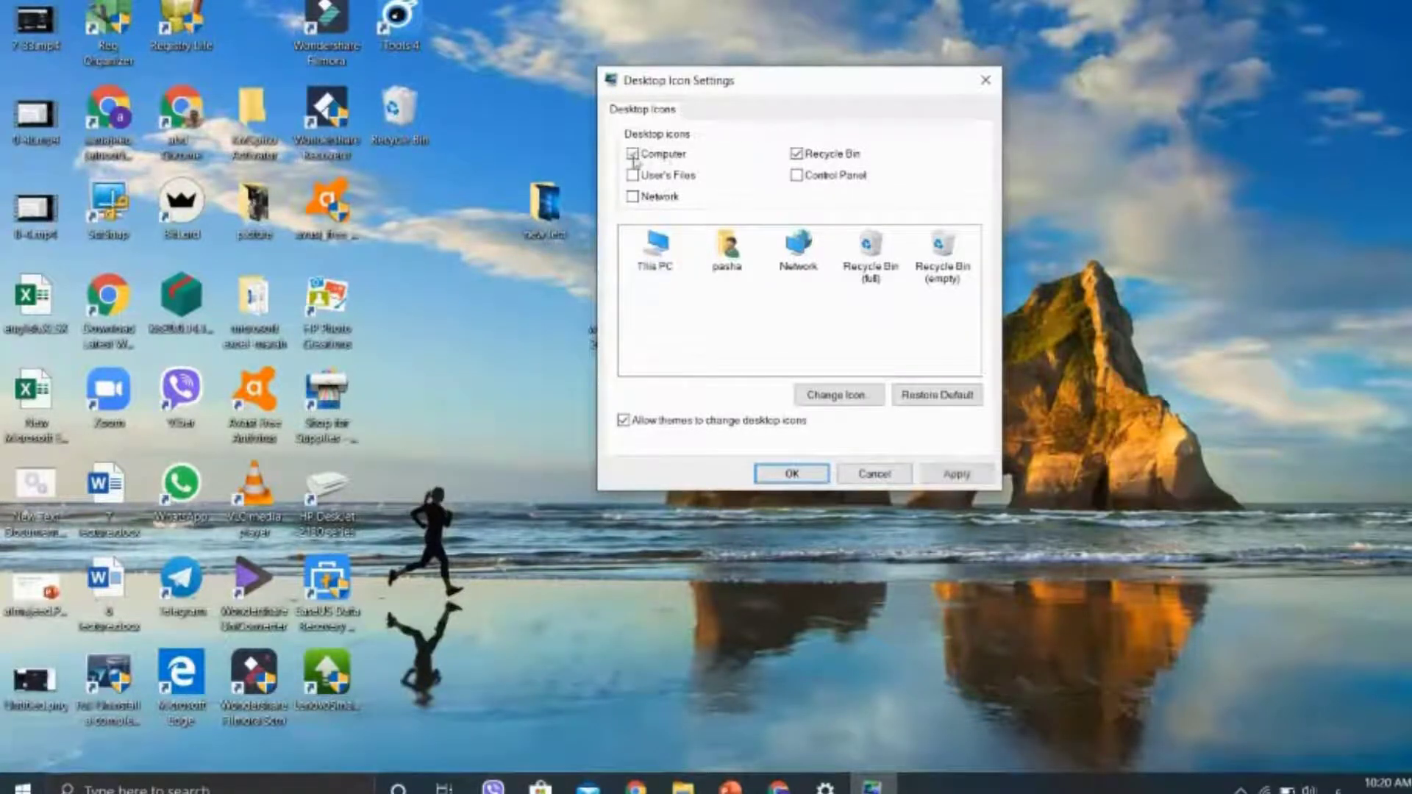
left_click(792, 474)
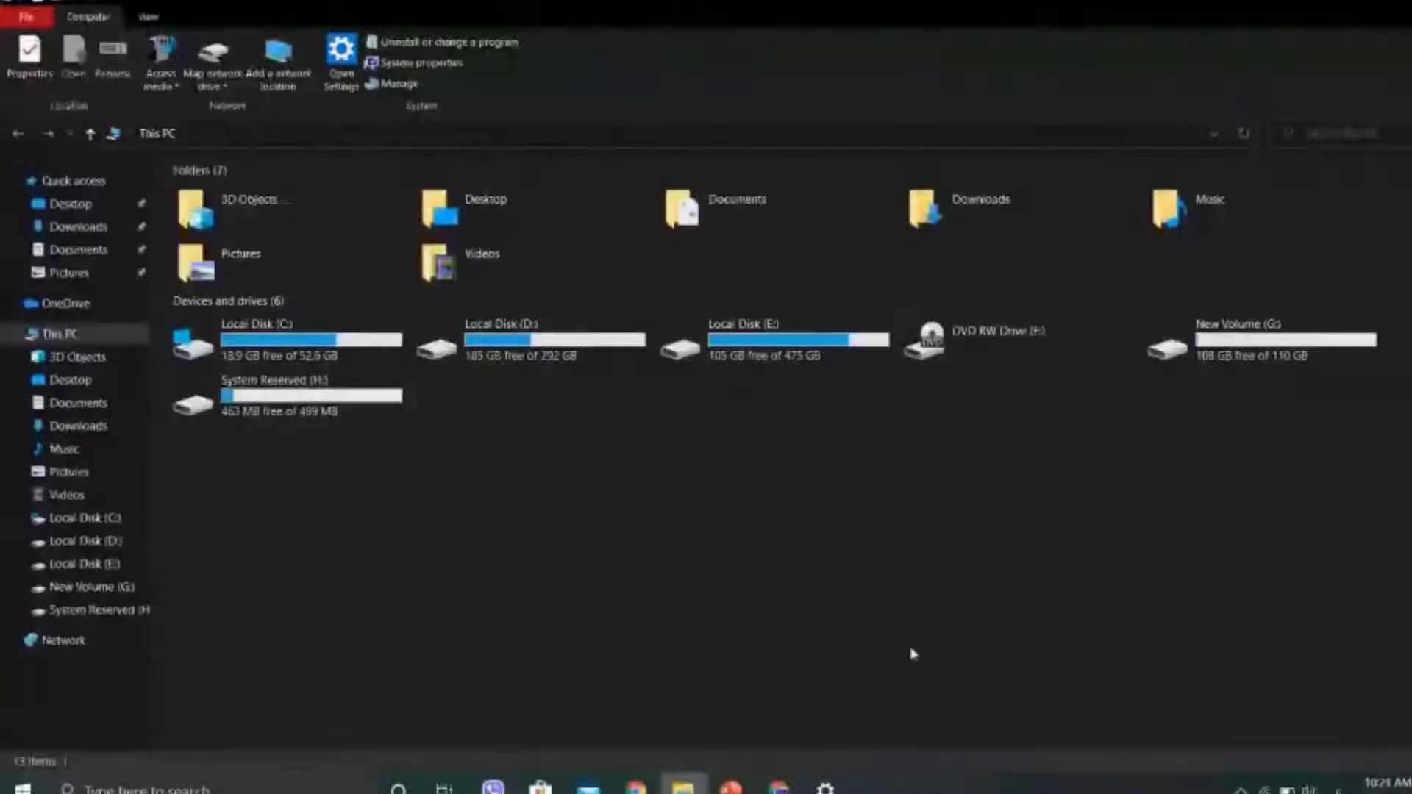
Check the Google Meet chat, and switch to the PowerPoint presentation to show the WHAT ARE ICONS slide
left_click(778, 786)
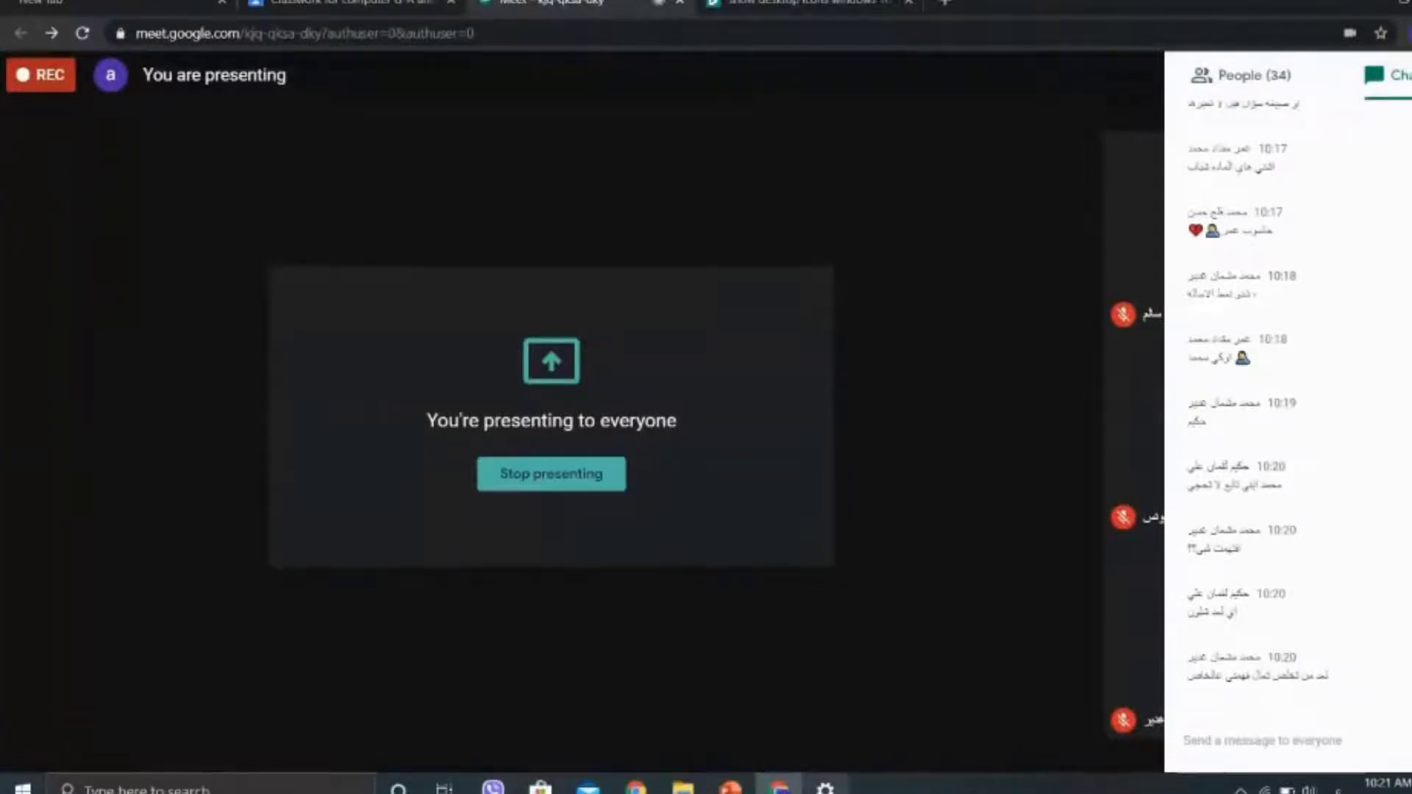
mouse_move(732, 789)
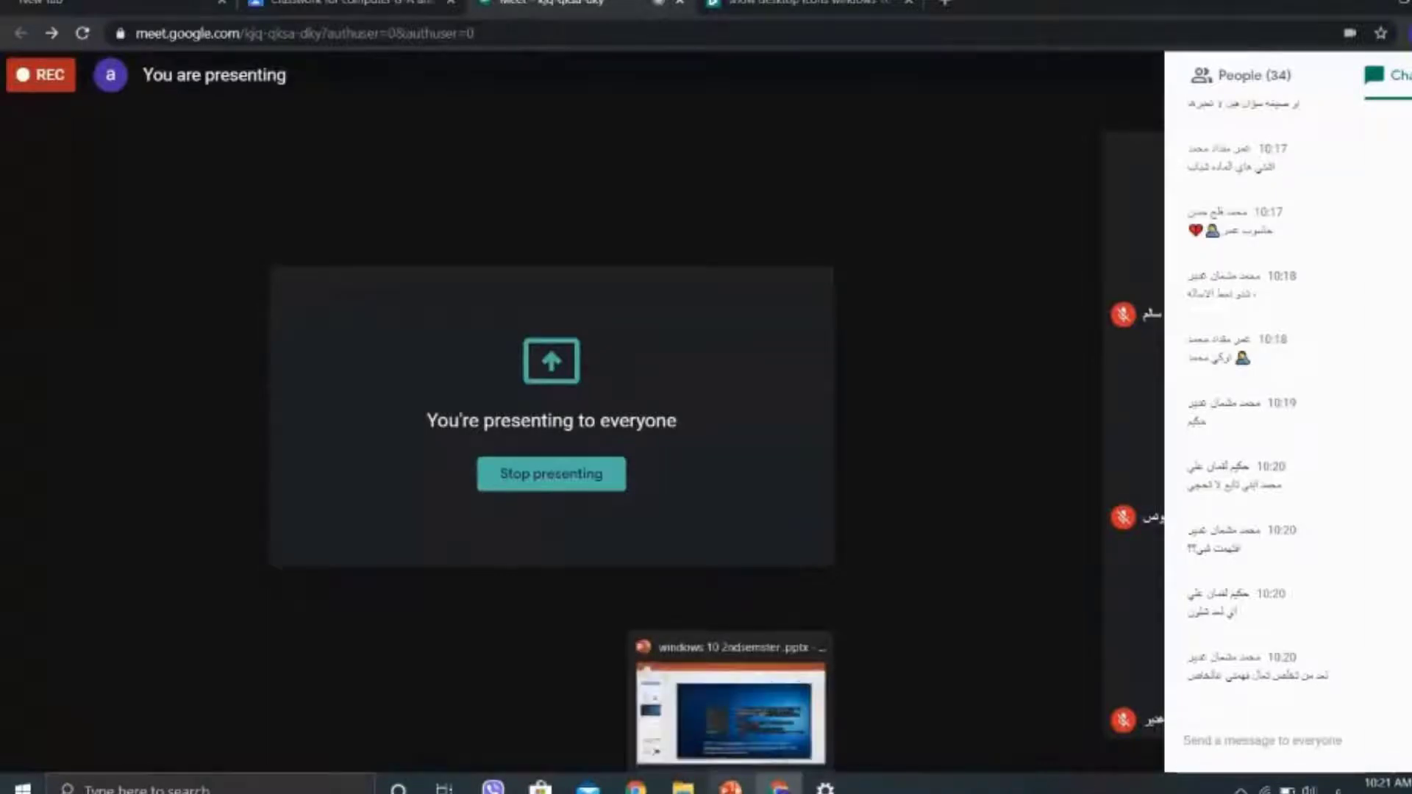
left_click(730, 789)
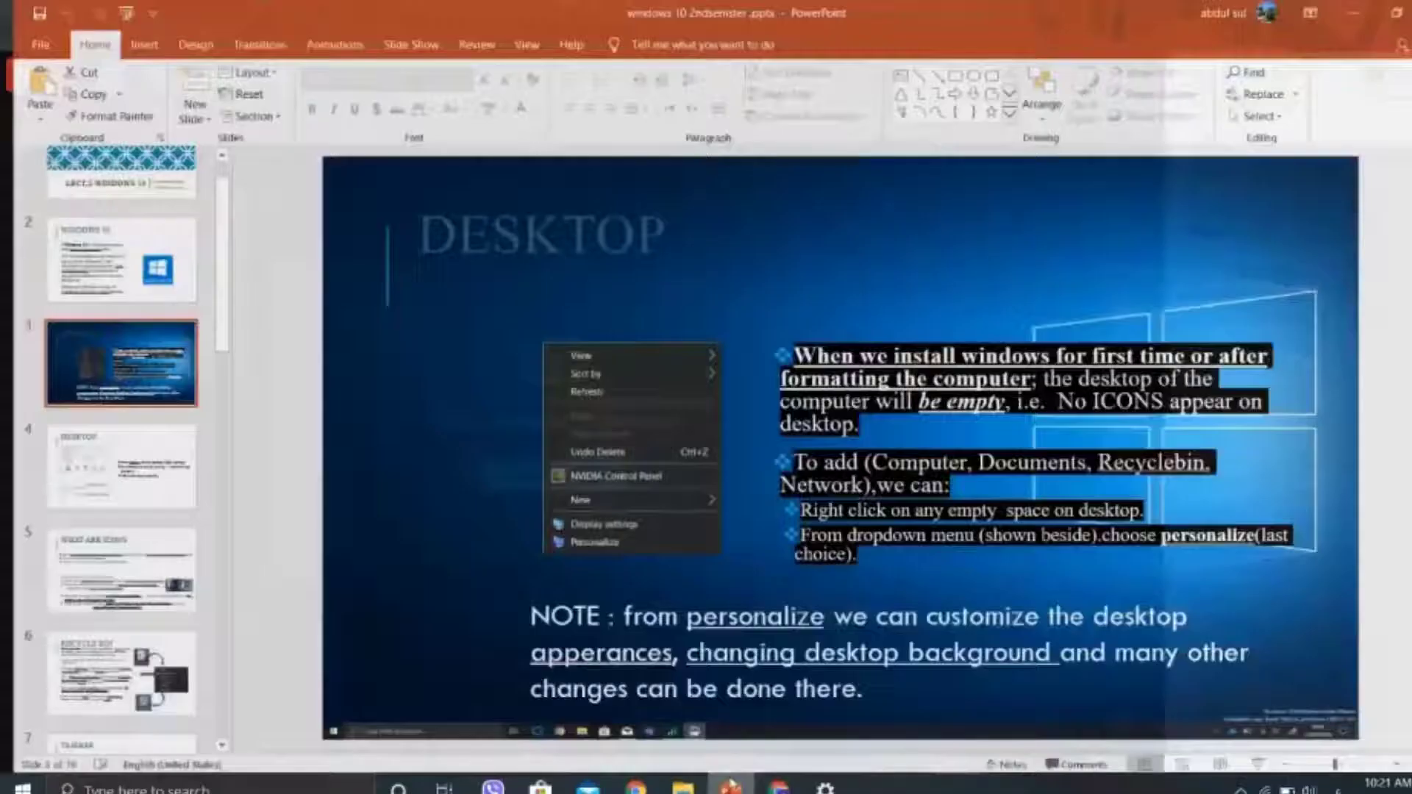
scroll(706, 560, "down", 1)
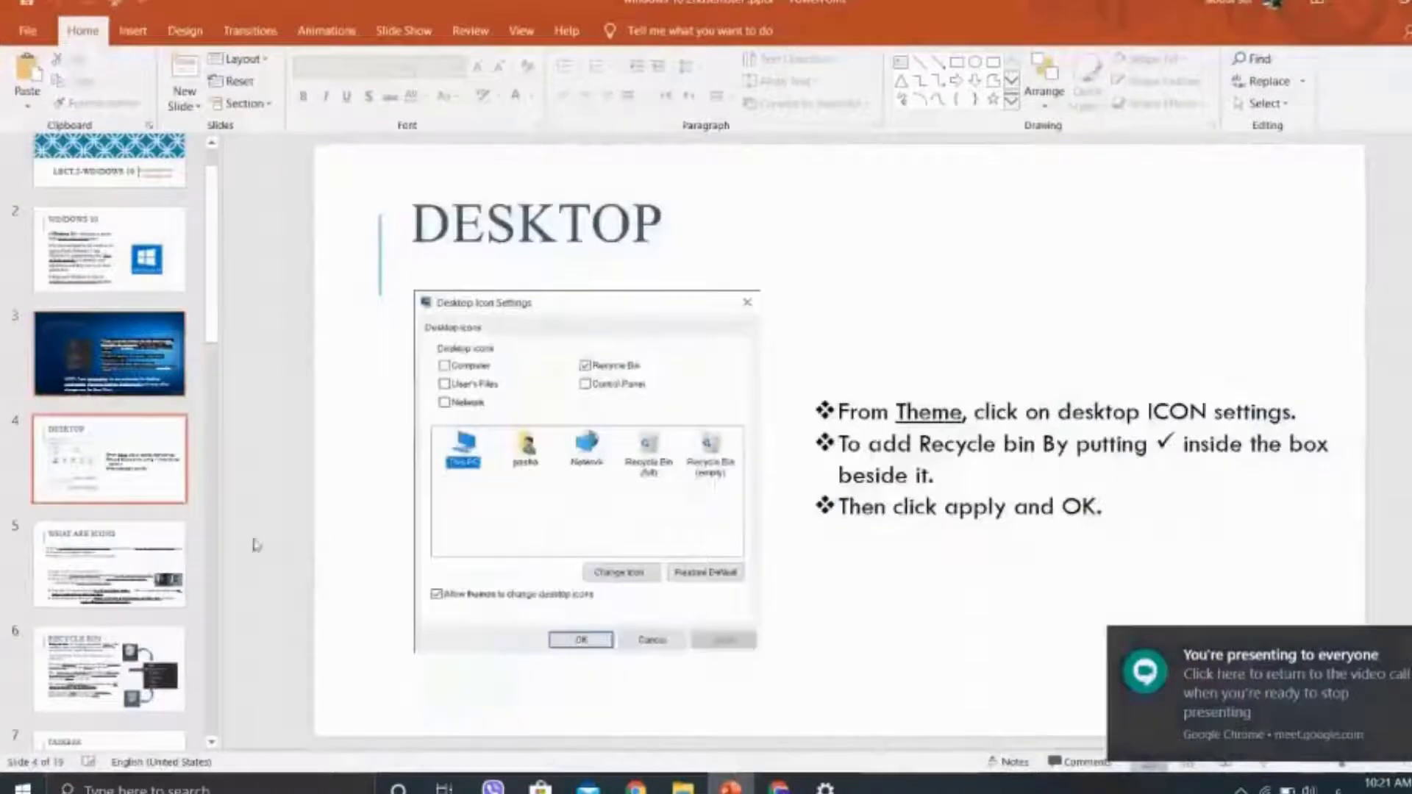
left_click(123, 557)
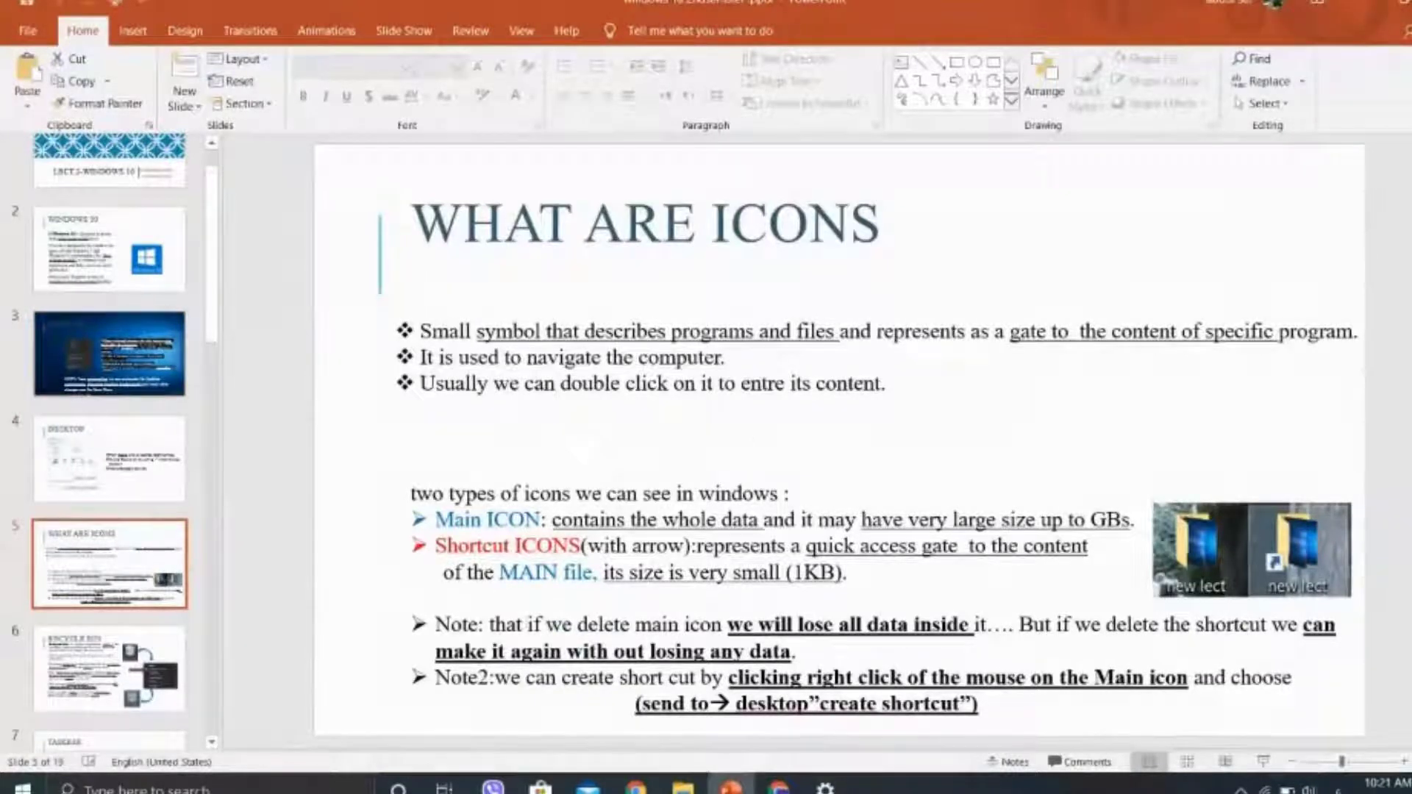
Show the desktop and highlight the group of icons on it, clearing the selection again
key("super+d")
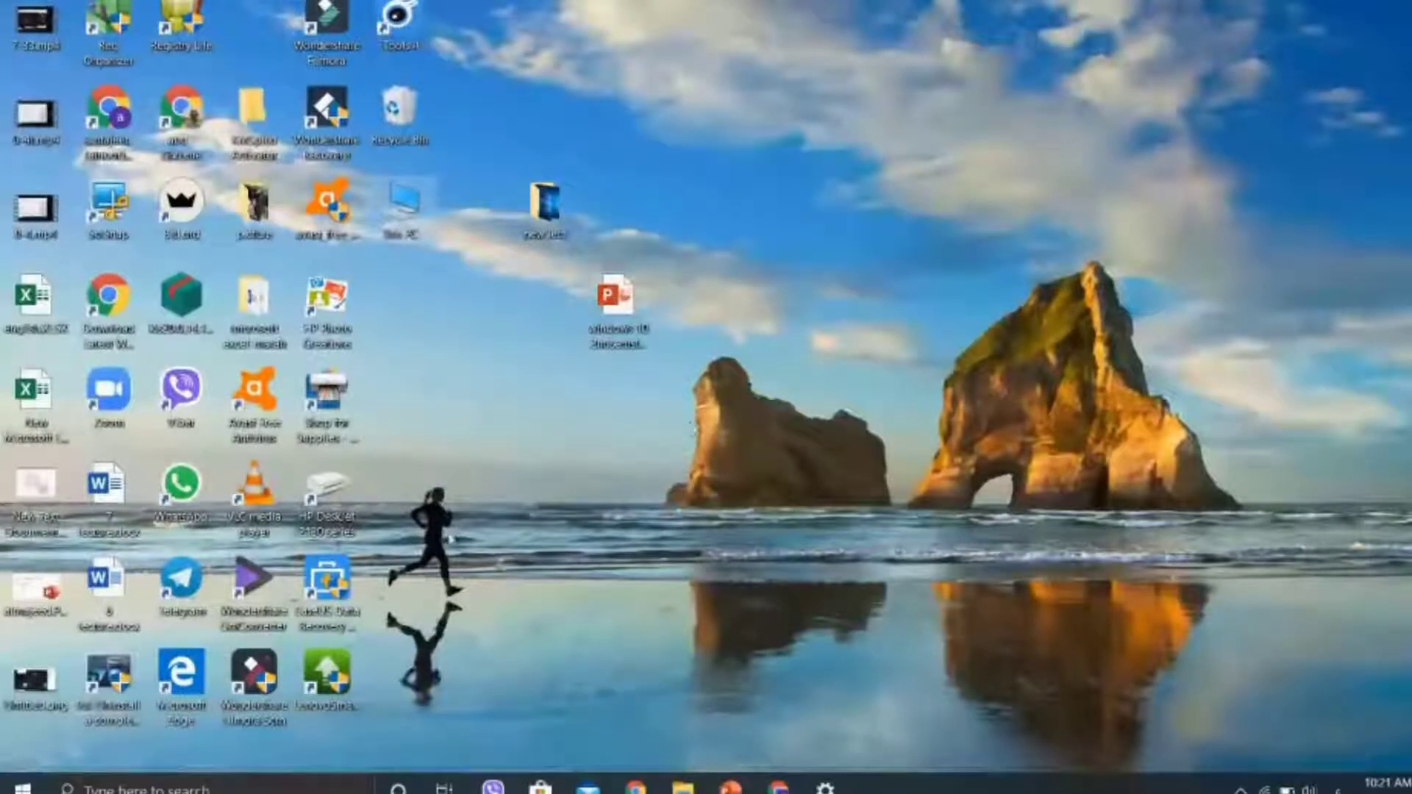
left_click_drag(592, 724, 104, 1)
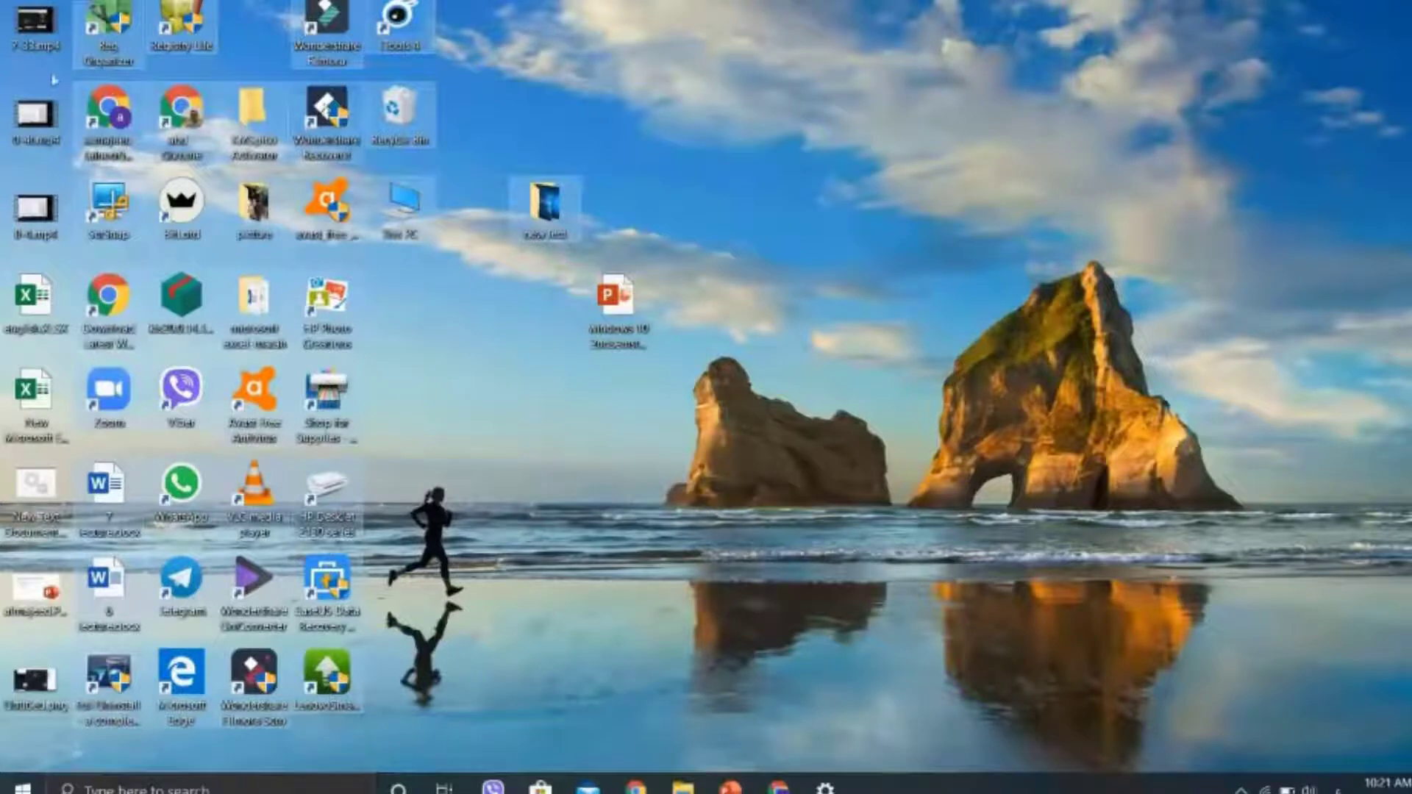
left_click(597, 214)
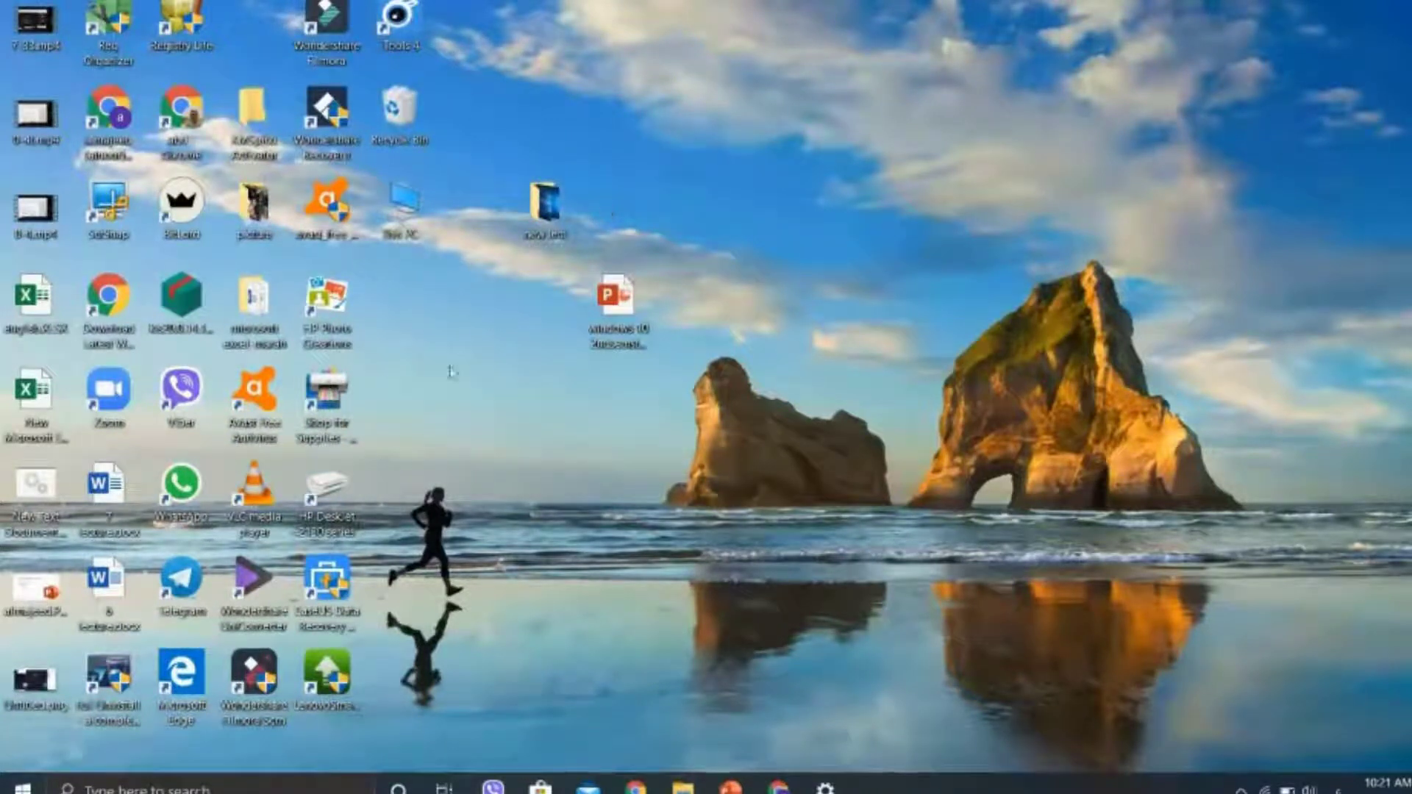
Move the new lect folder to an empty desktop area farther from the other icons and view its details
left_click_drag(541, 210, 767, 197)
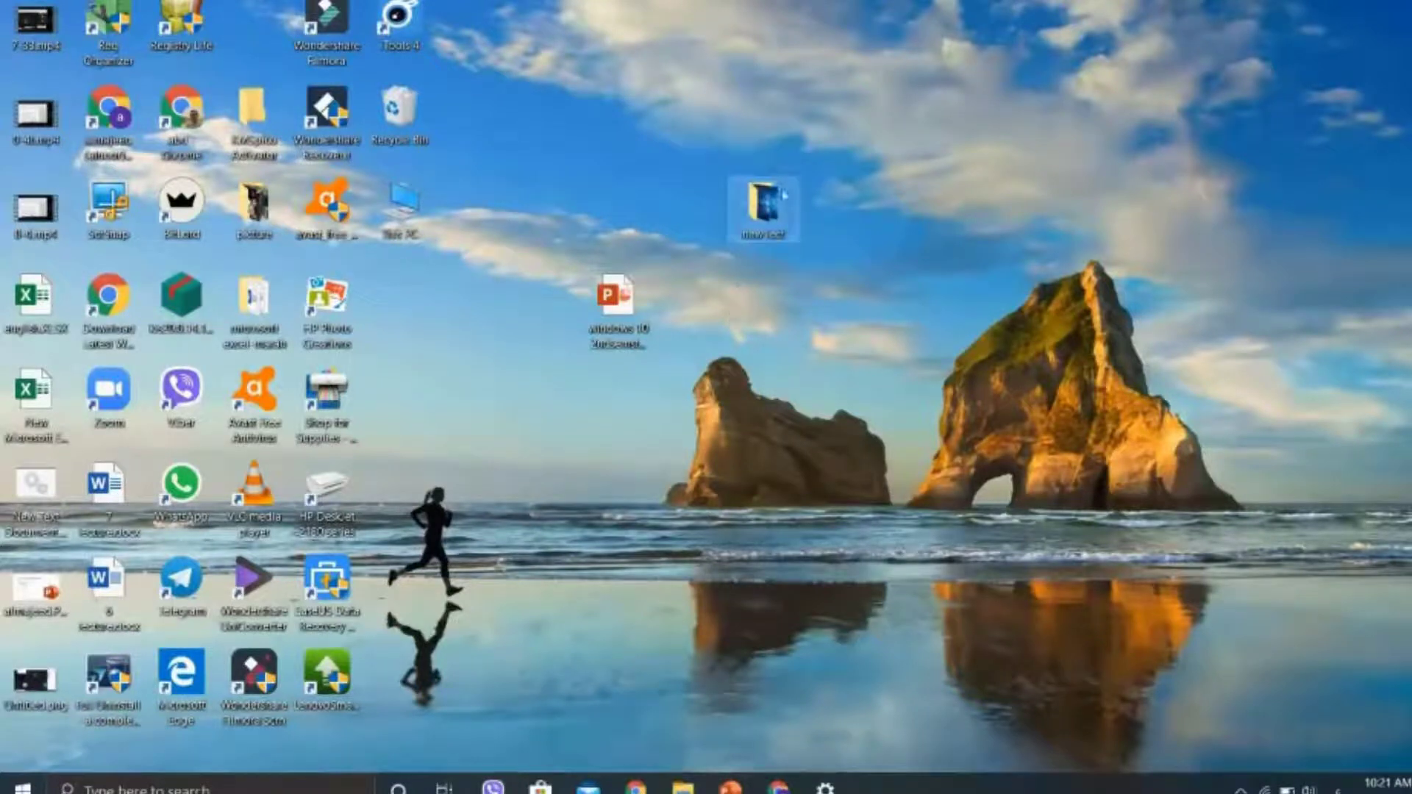
mouse_move(781, 202)
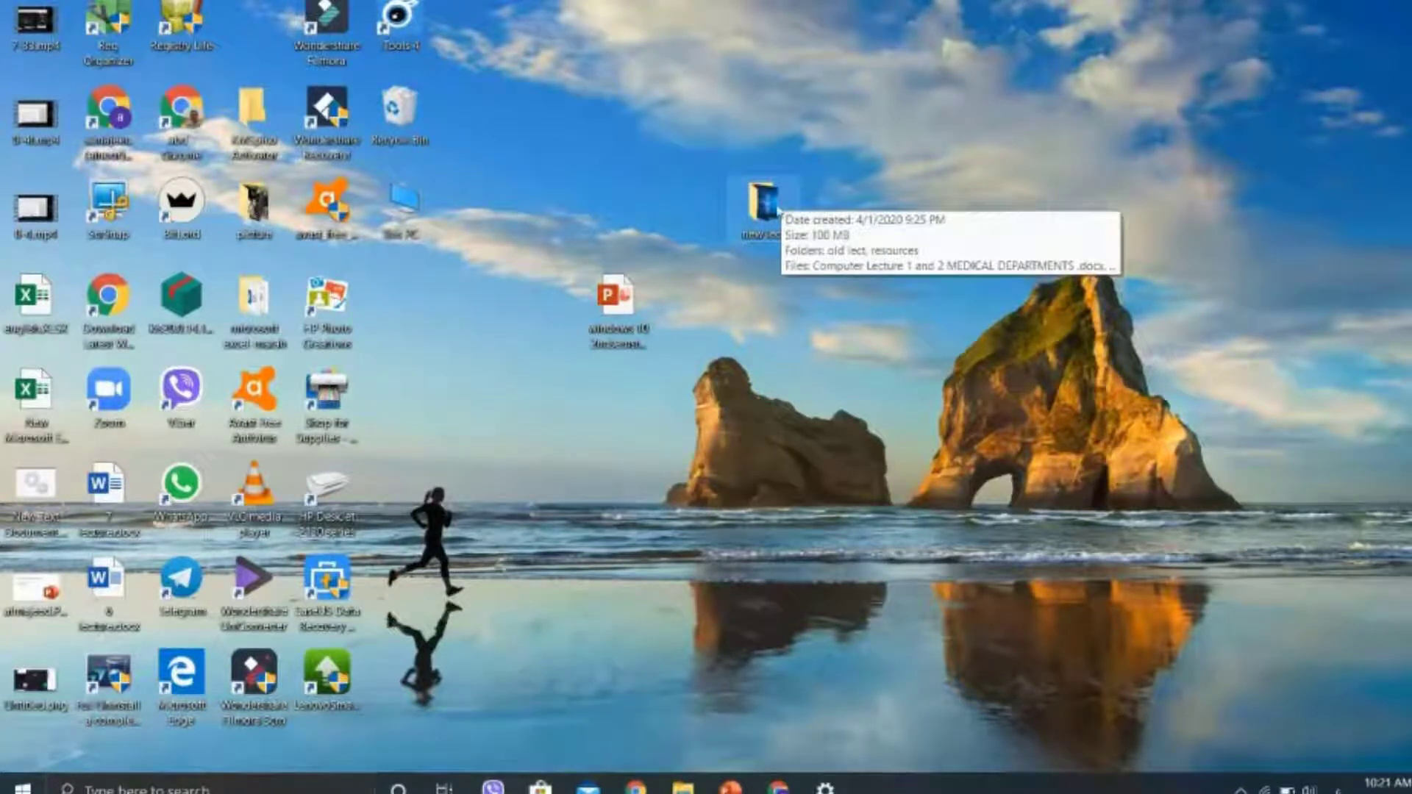
left_click(753, 237)
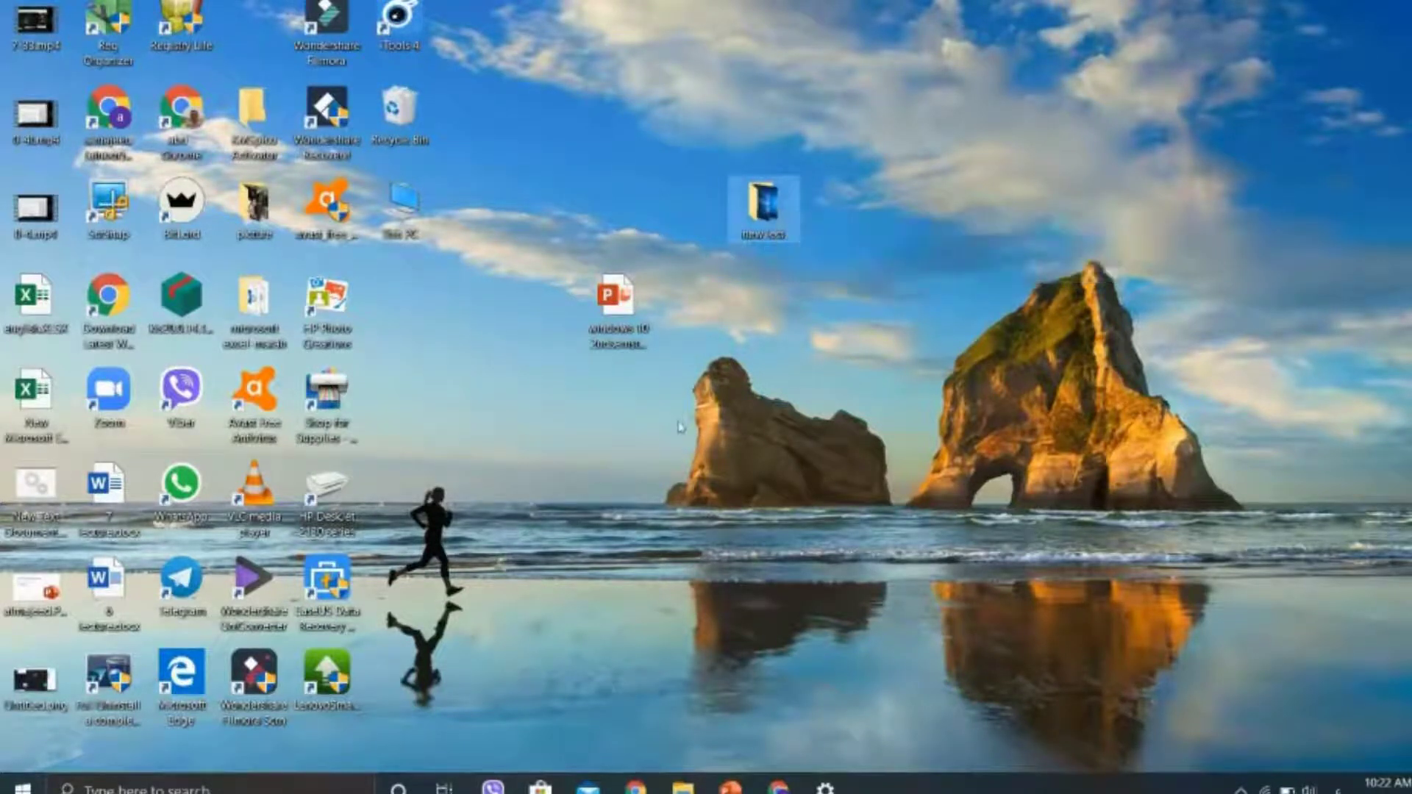
Create a desktop shortcut to the new lect folder and delete that shortcut
right_click(774, 219)
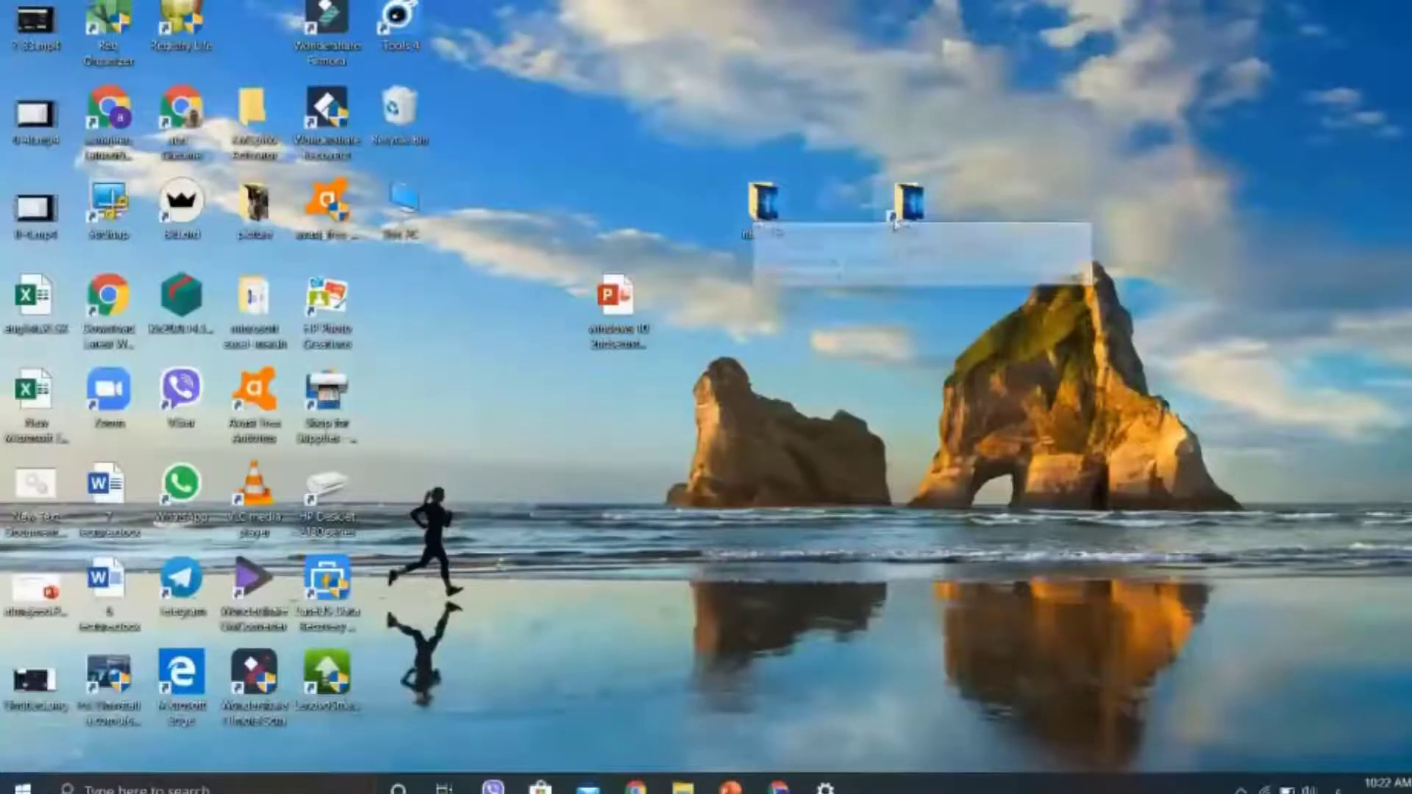
mouse_move(790, 221)
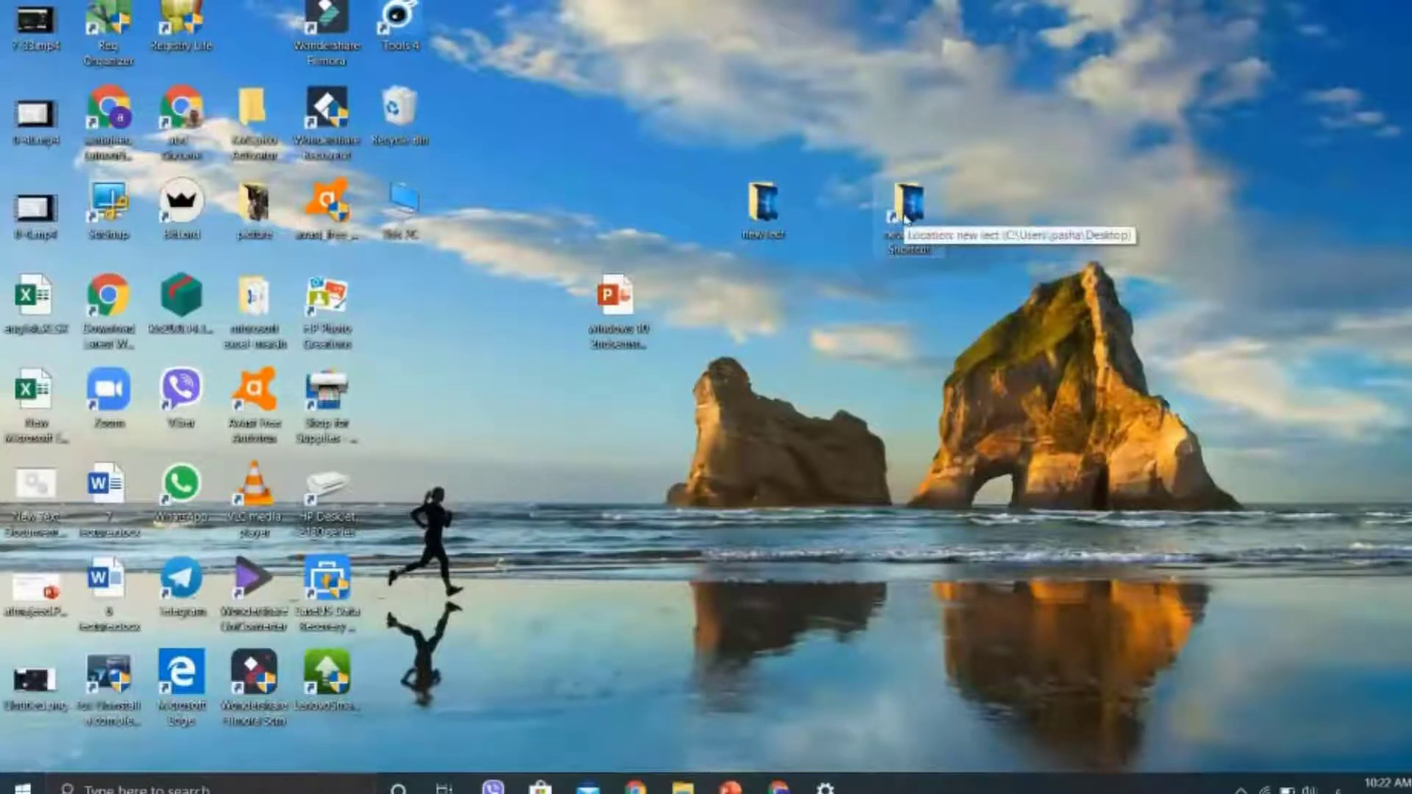
key("Delete")
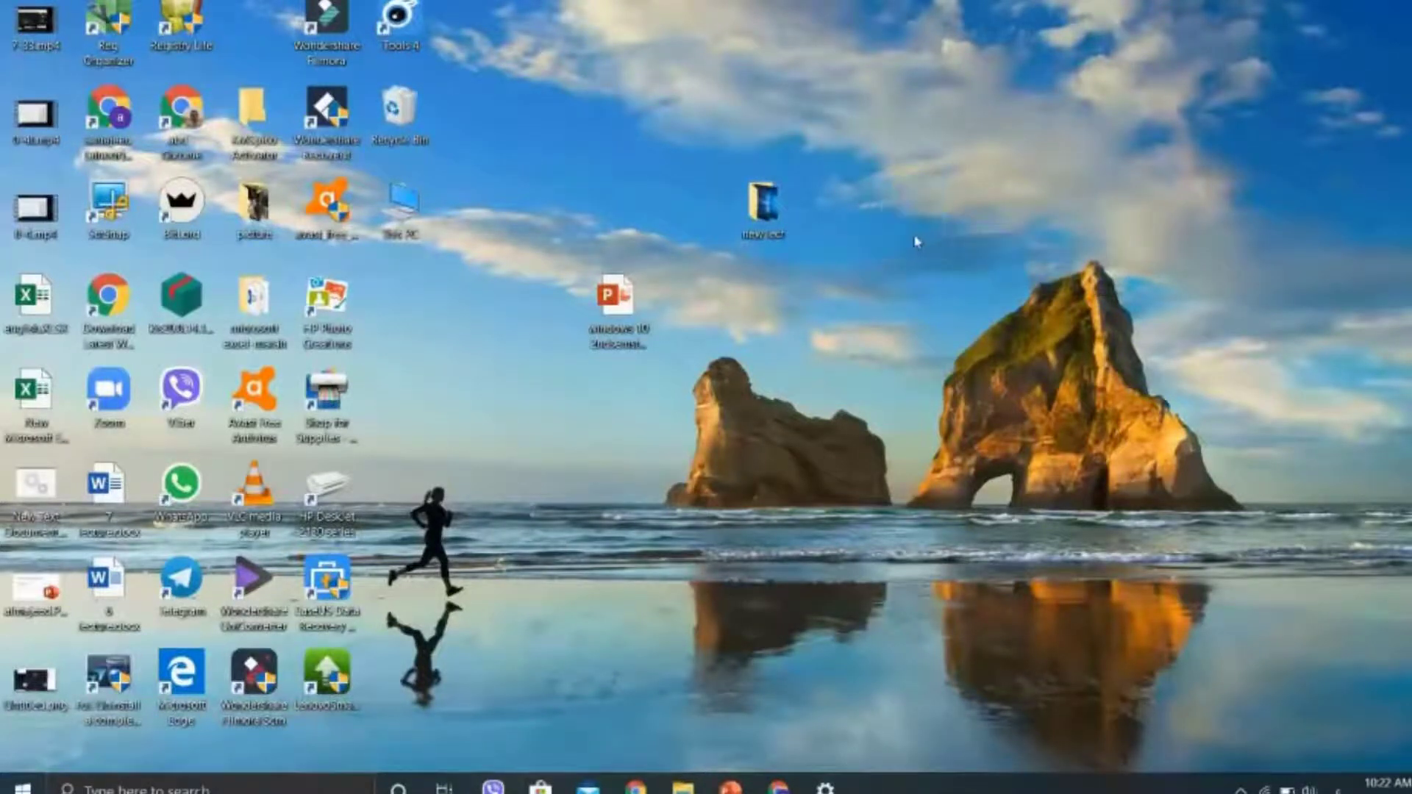
Open Local Disk (D:) in File Explorer and view the size details of the movies folder
left_click(683, 786)
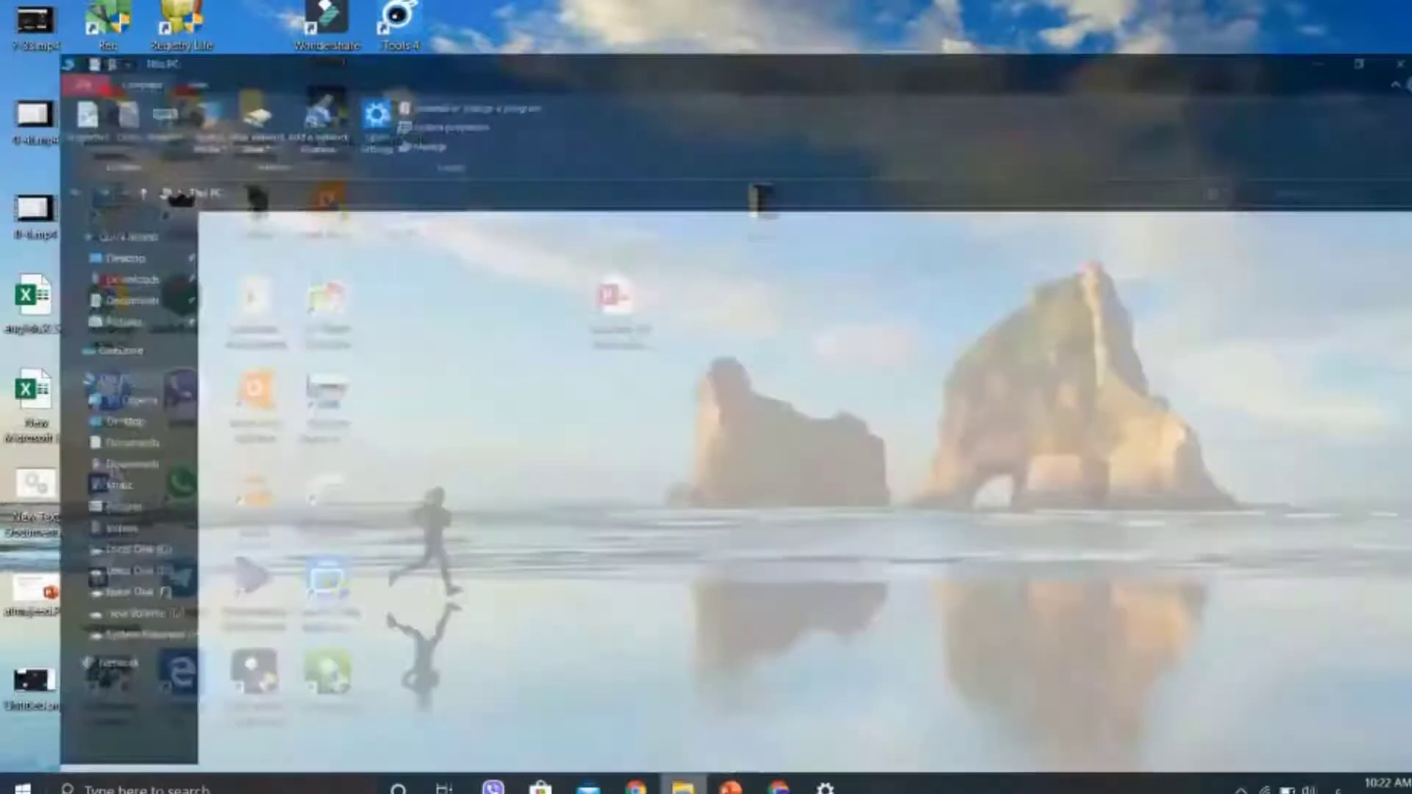
double_click(451, 353)
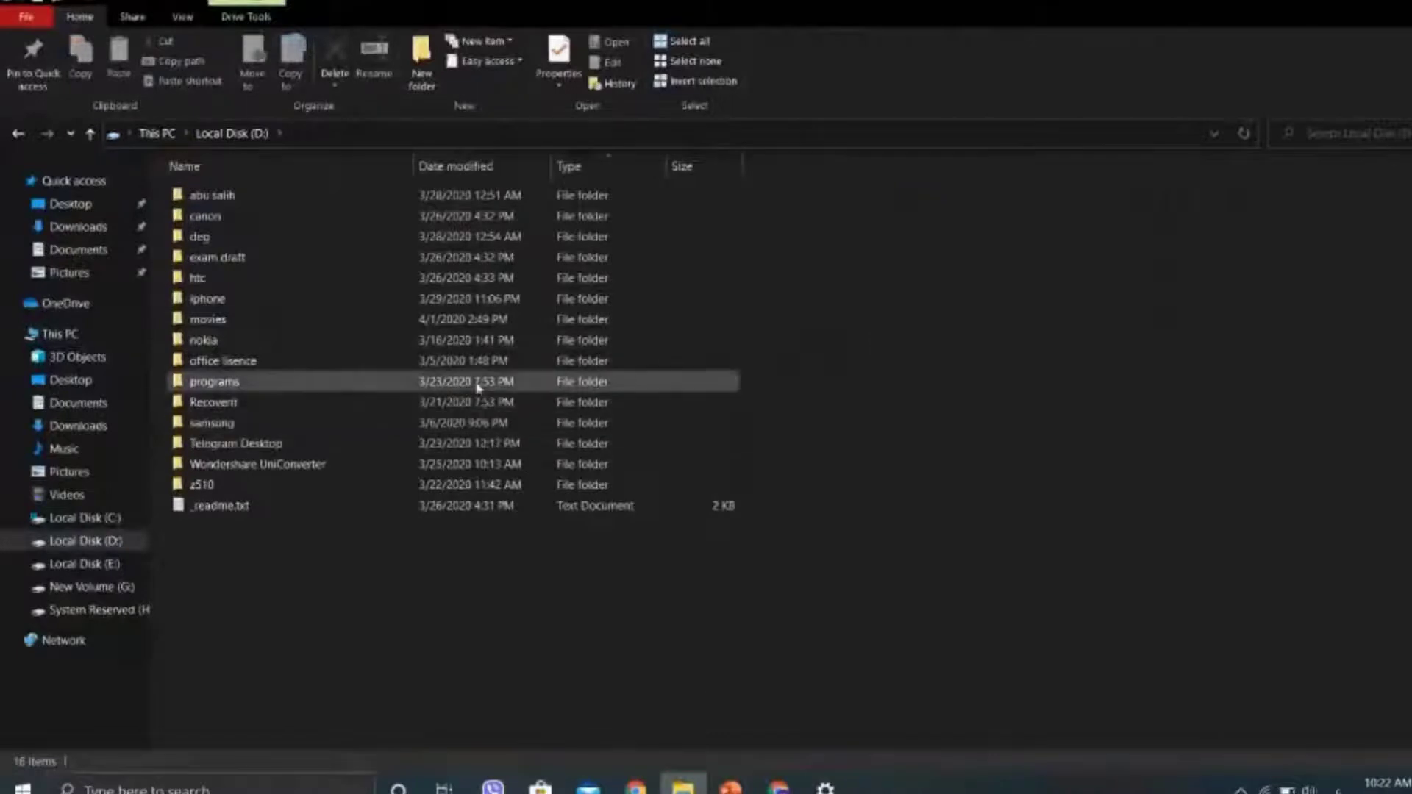
left_click(462, 326)
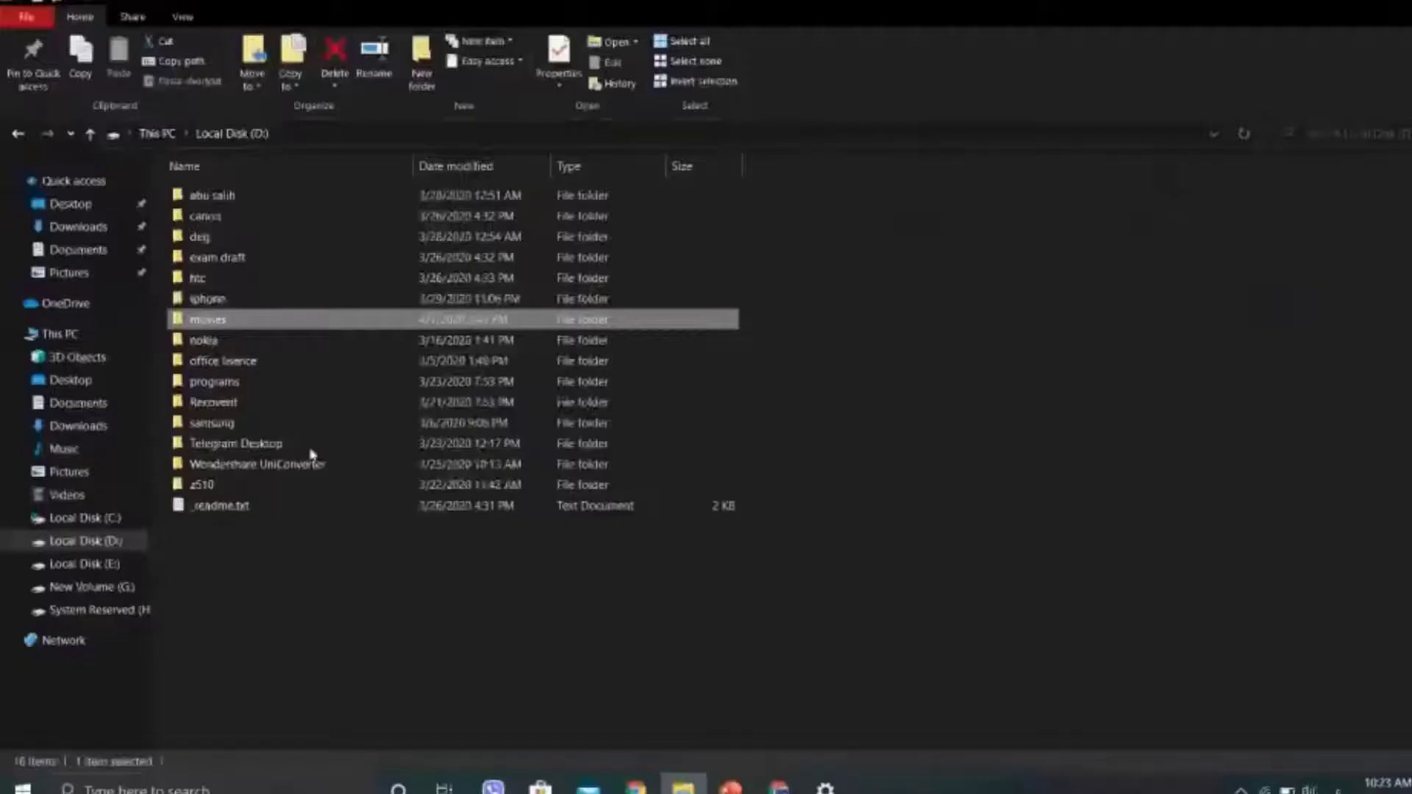
mouse_move(293, 315)
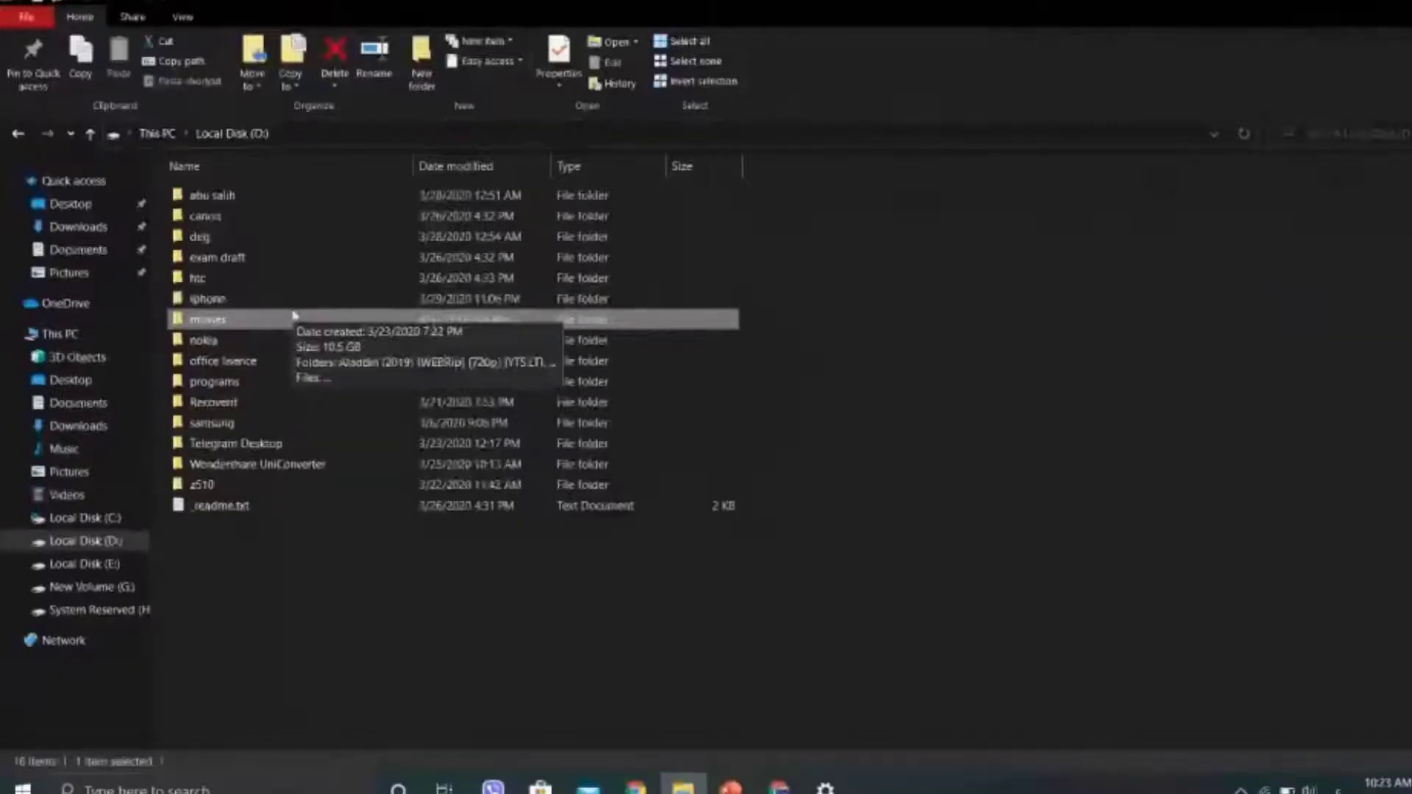
Check the size of the movies desktop shortcut in its properties and delete the shortcut
mouse_move(683, 786)
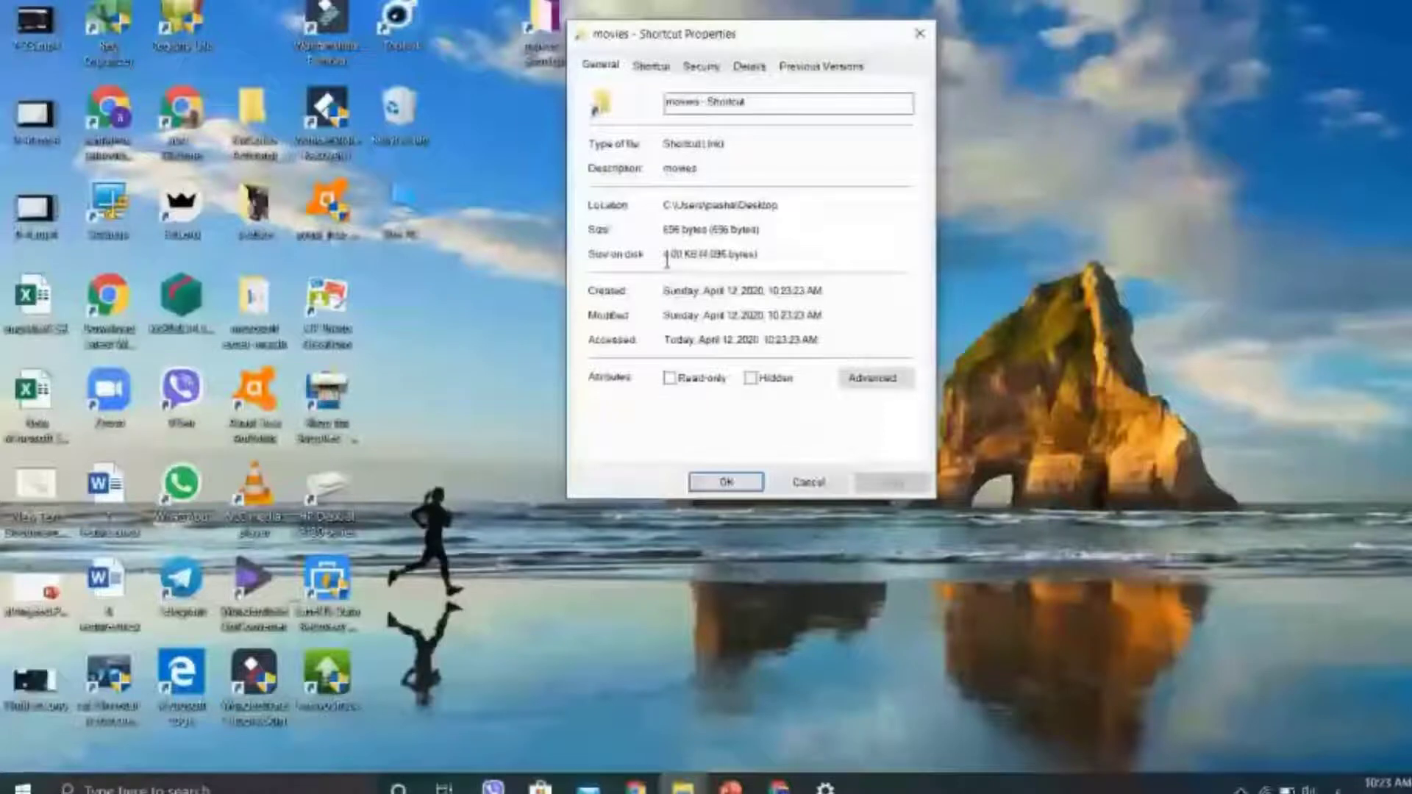
left_click(918, 36)
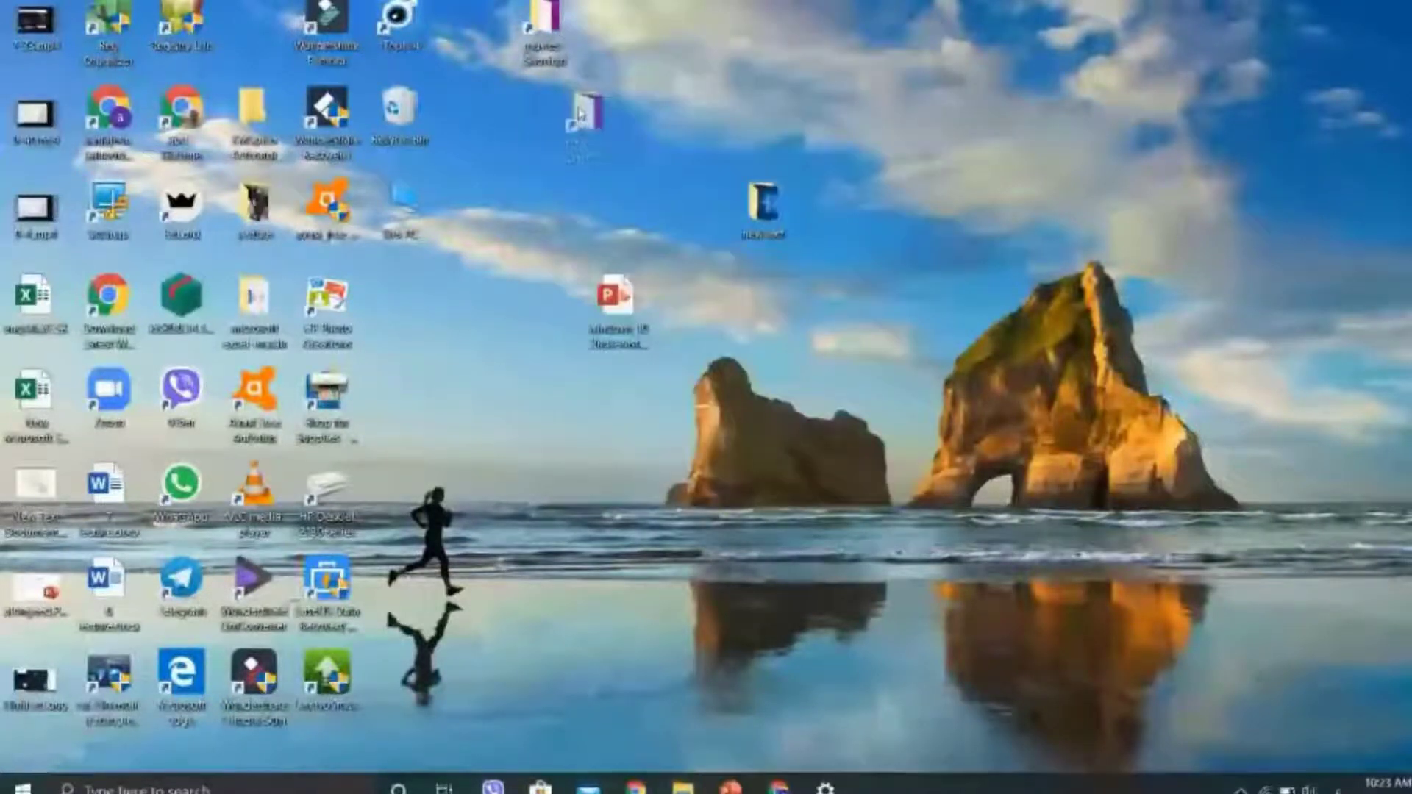
left_click_drag(542, 26, 618, 117)
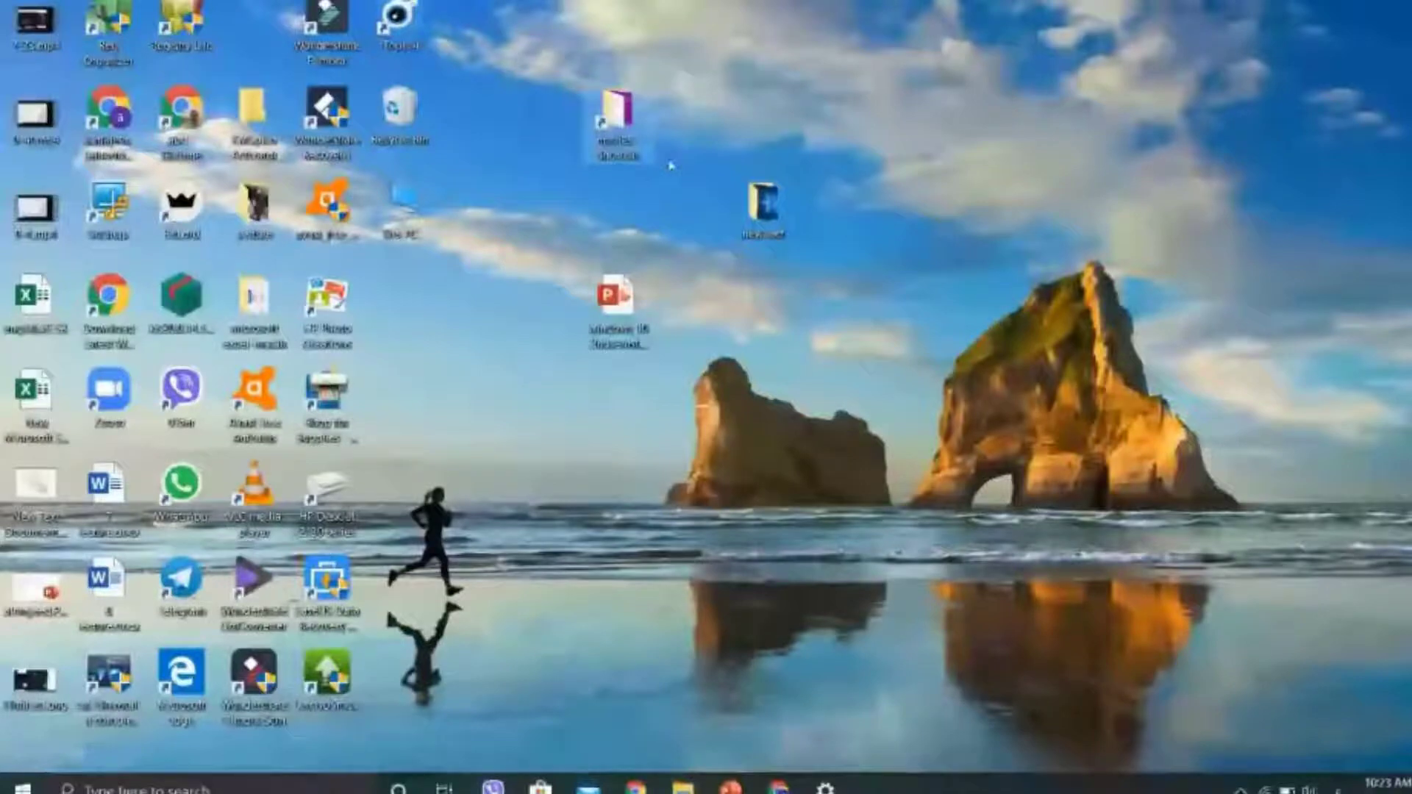
key("Delete")
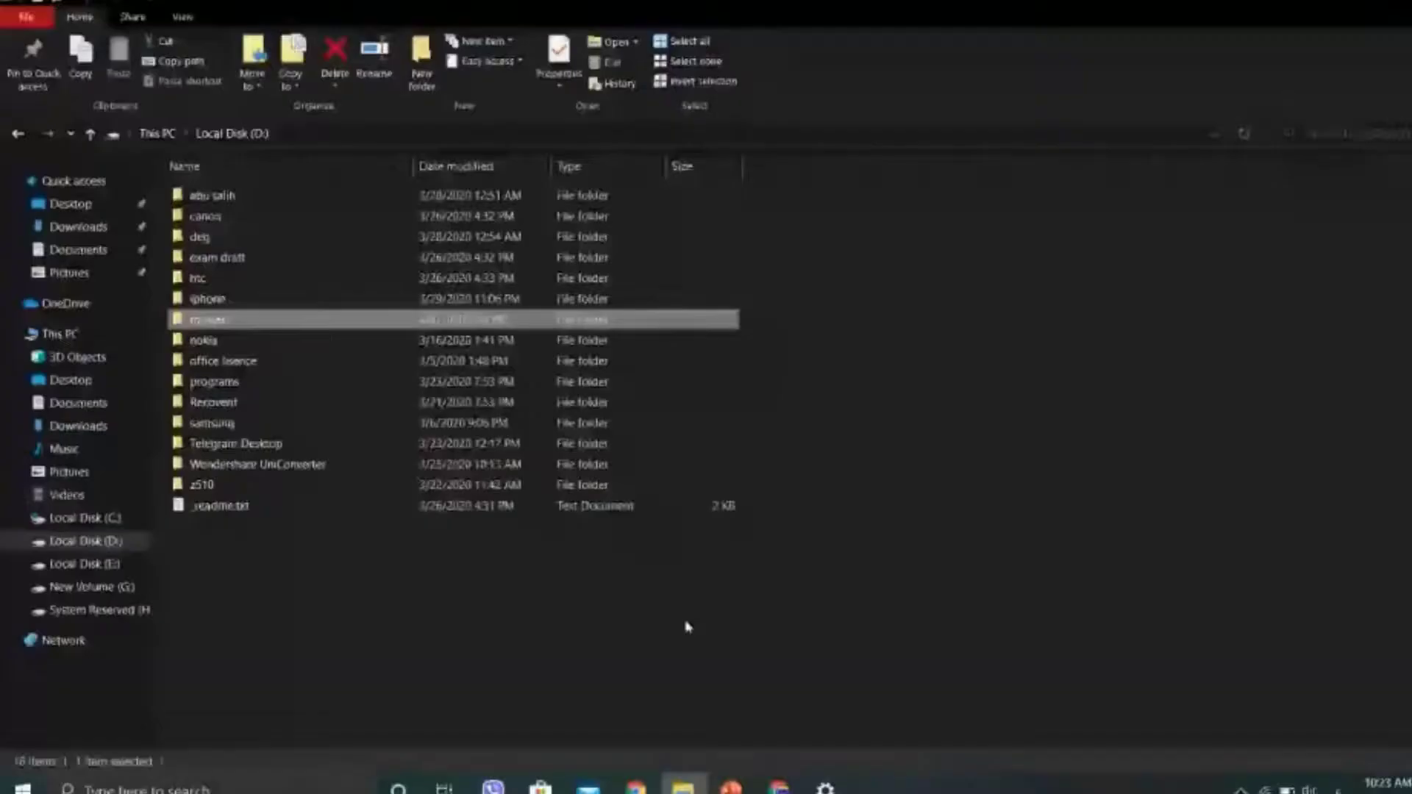
Open the movies folder on Local Disk (D:) to check its contents, and return to the drive's folder list
mouse_move(271, 322)
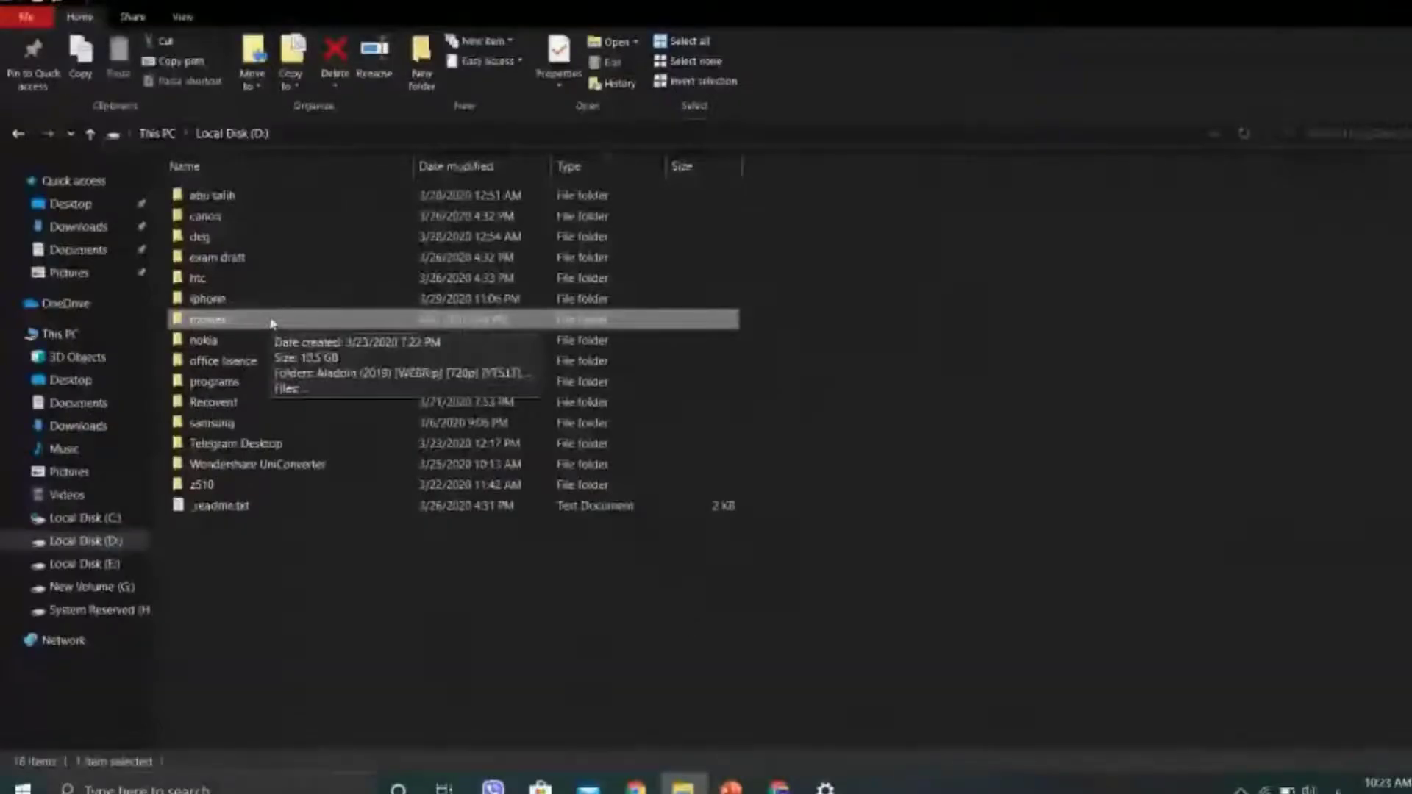
double_click(272, 322)
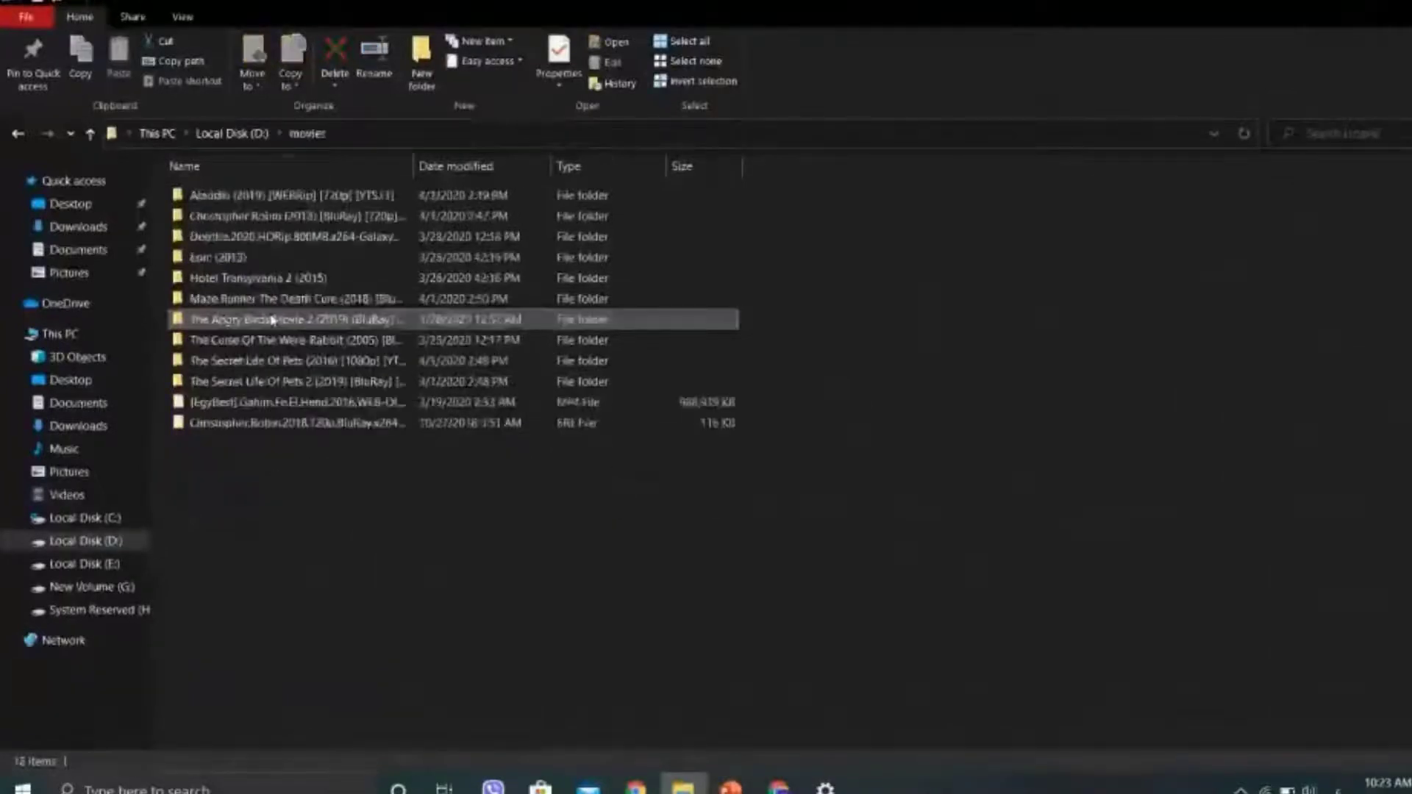
left_click(91, 134)
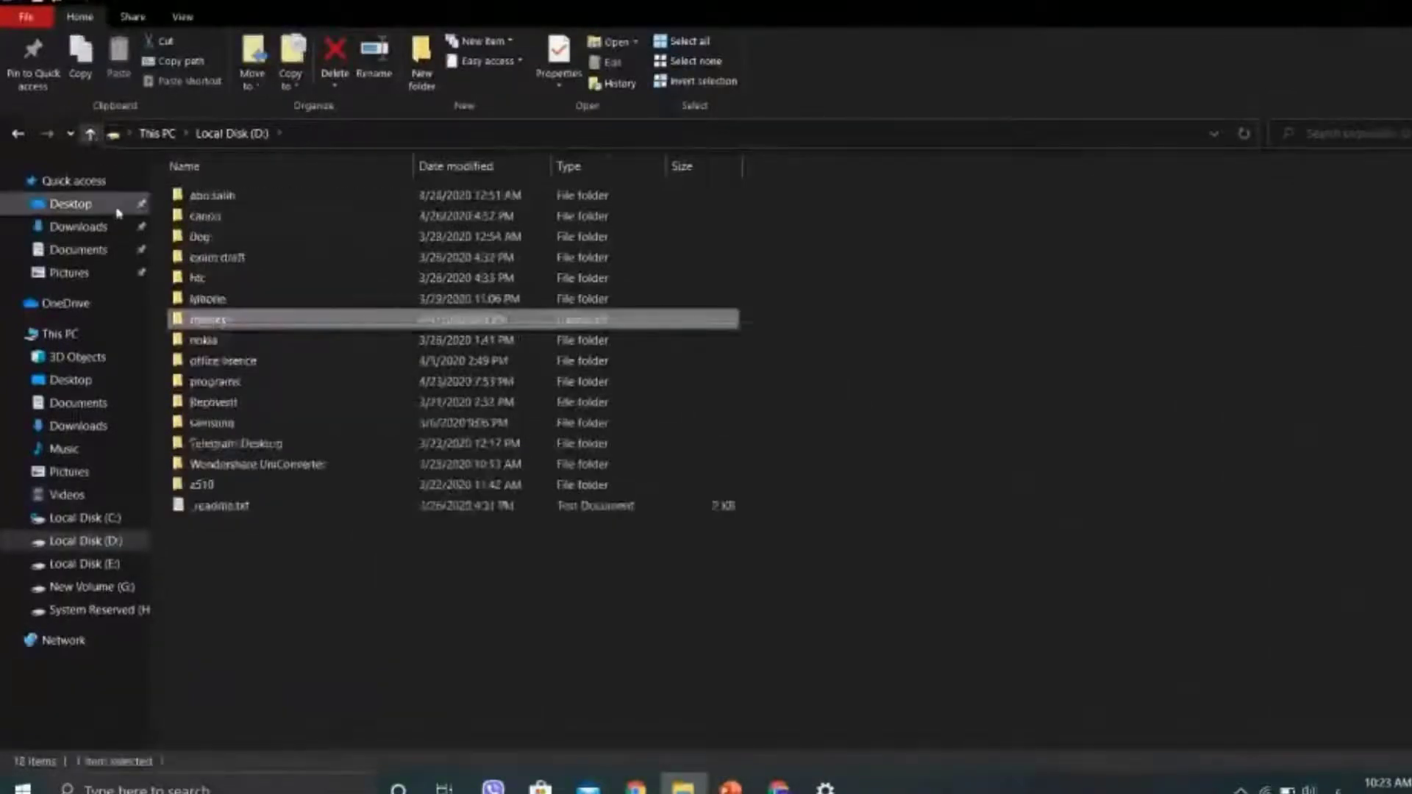
mouse_move(281, 329)
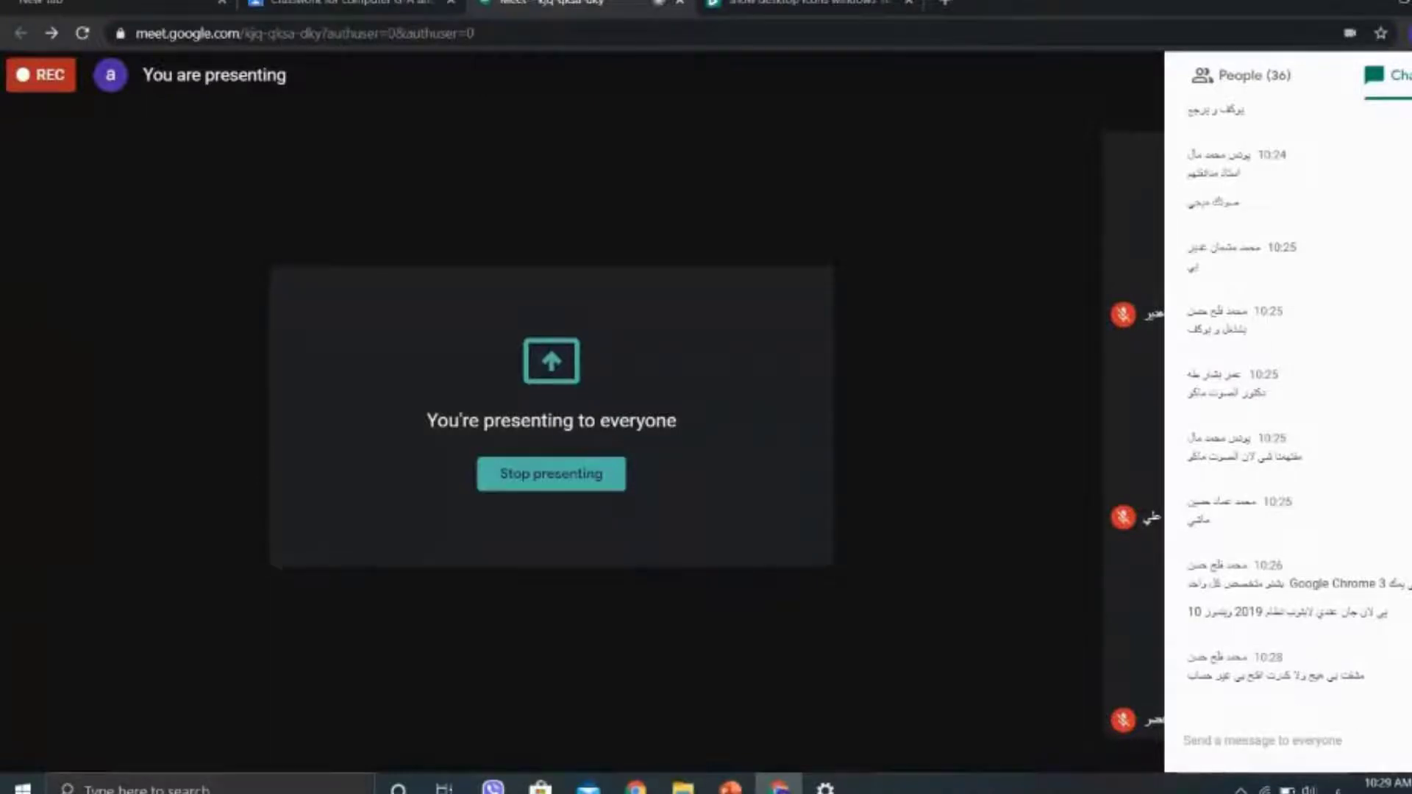
Show the Recycle Bin slide in PowerPoint, and permanently empty the Recycle Bin from the desktop
key("super+d")
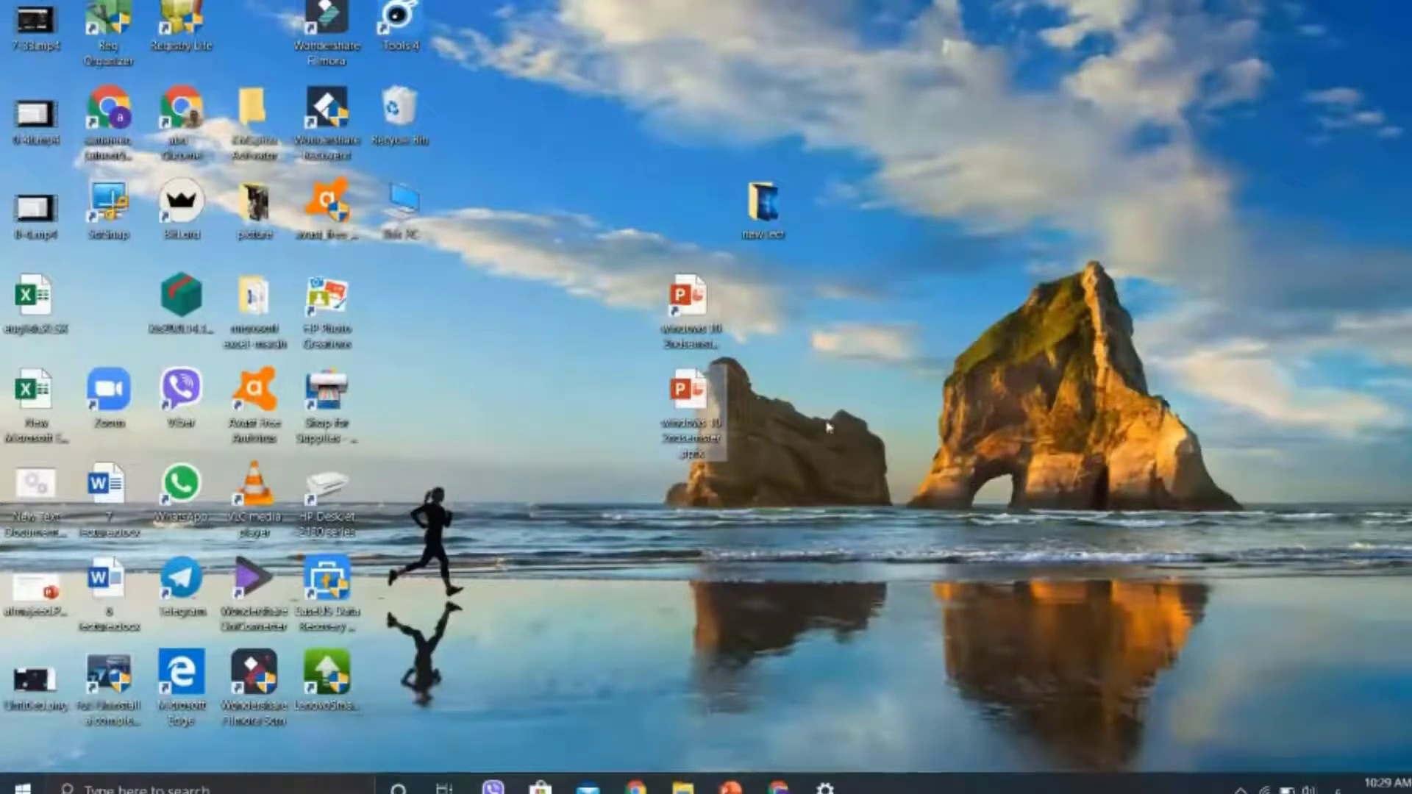
key("alt+Tab")
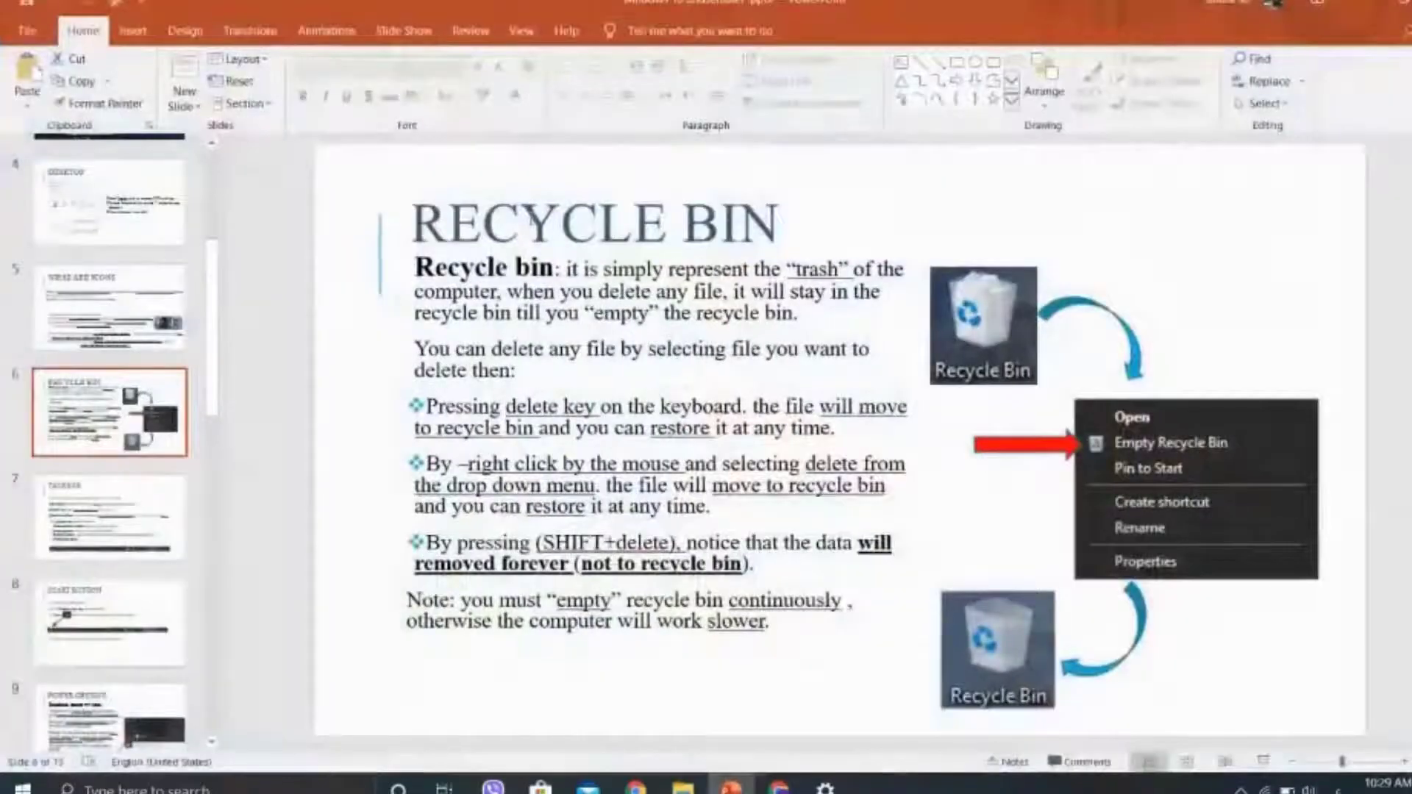
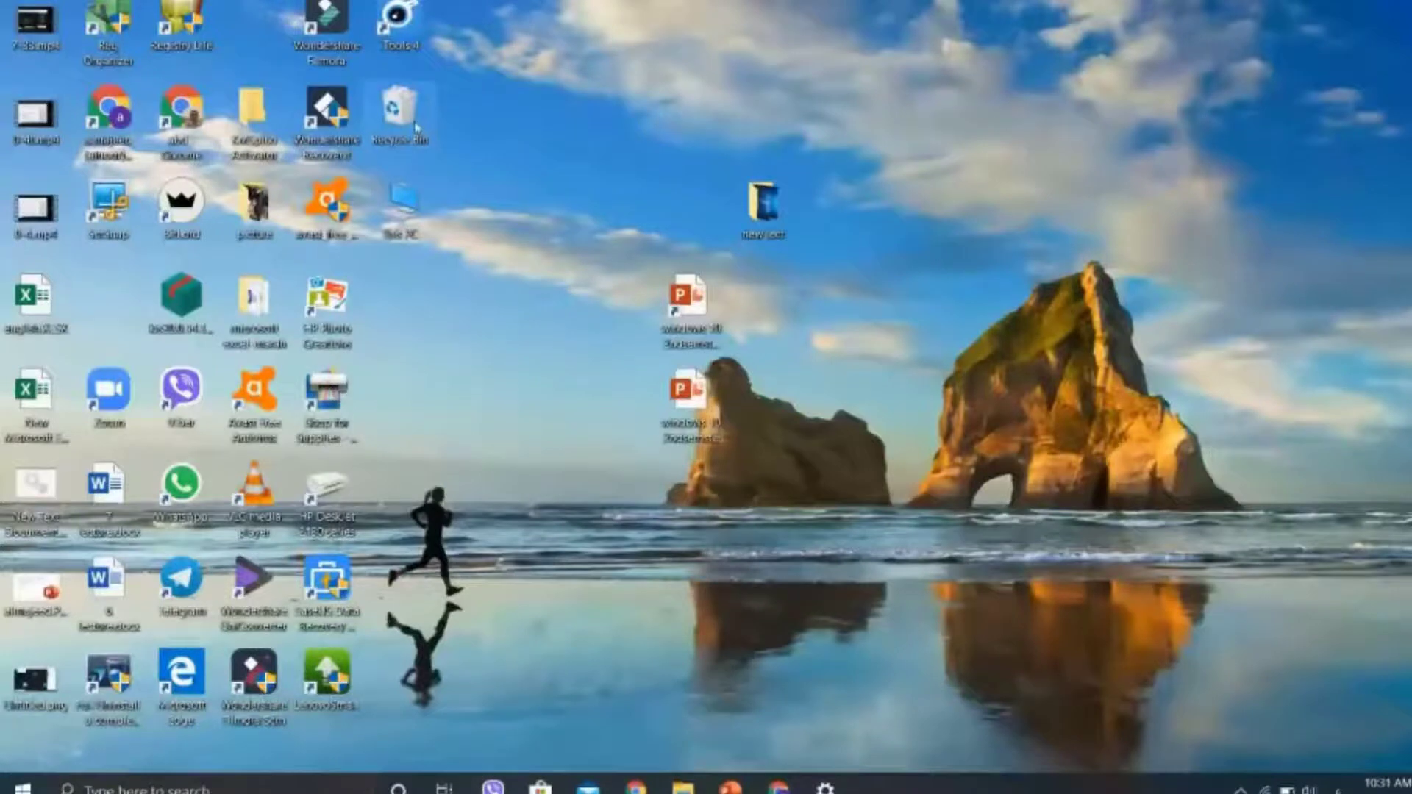
right_click(416, 126)
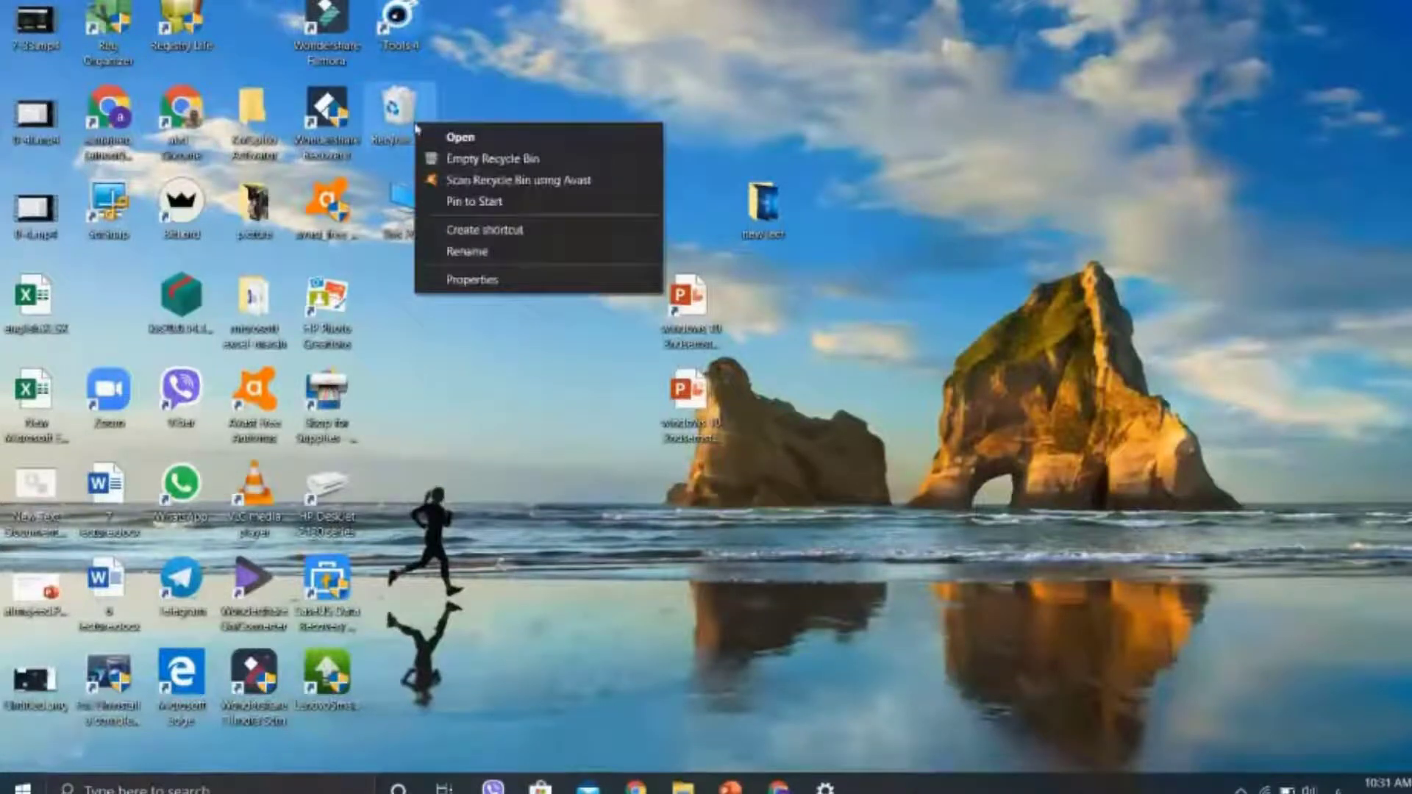
left_click(473, 159)
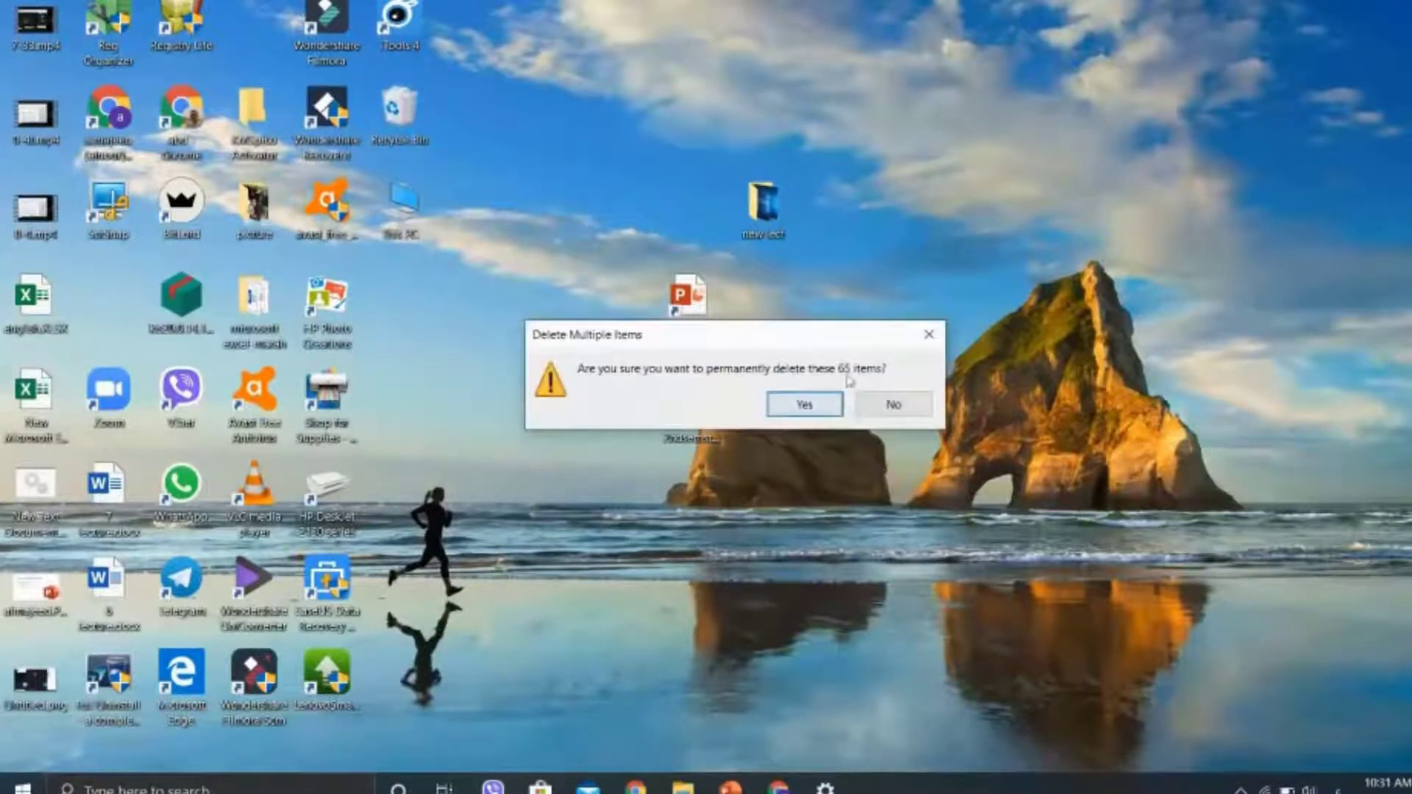
left_click(822, 407)
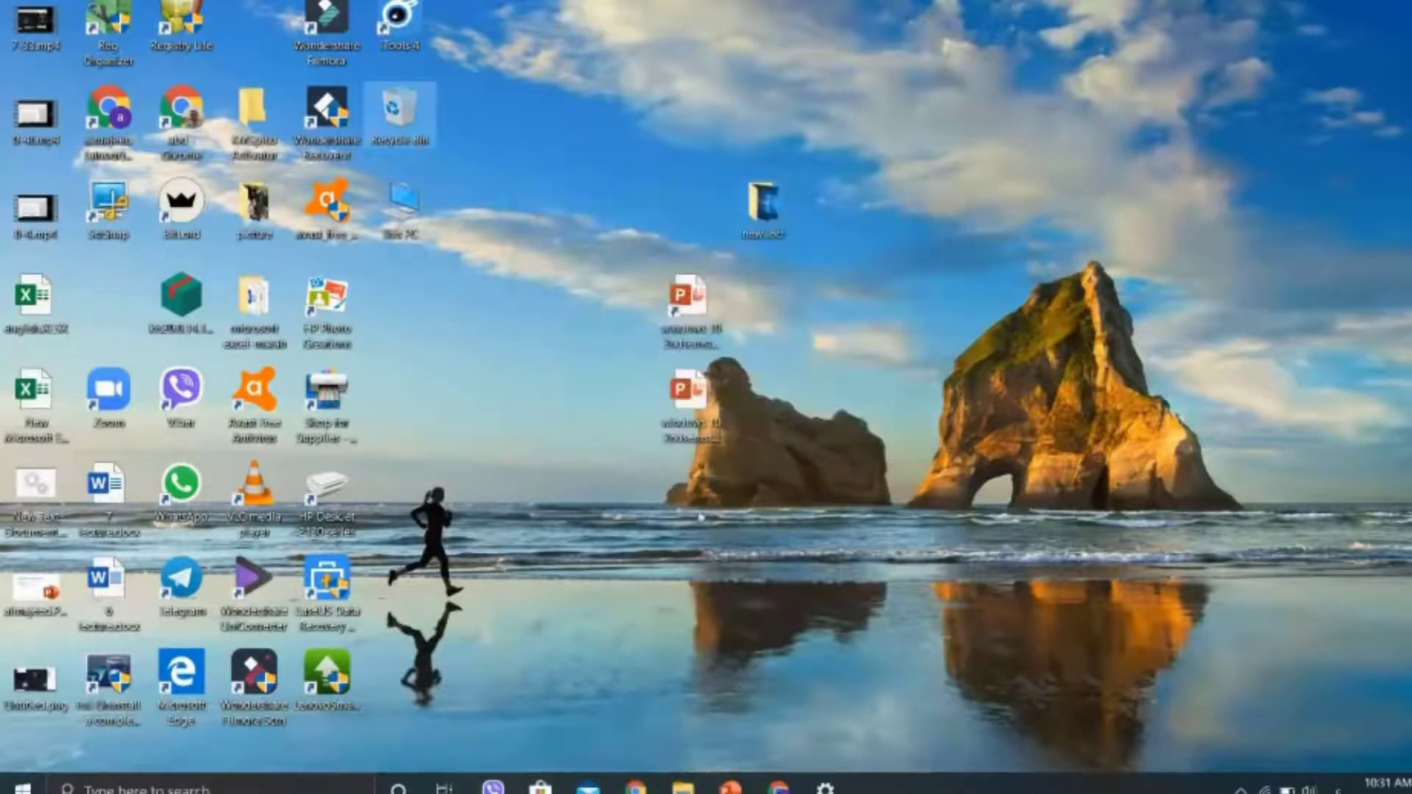
Permanently delete the upper windows 10 2ndsemster presentation shortcut from the desktop and check the Recycle Bin for it
left_click(698, 322)
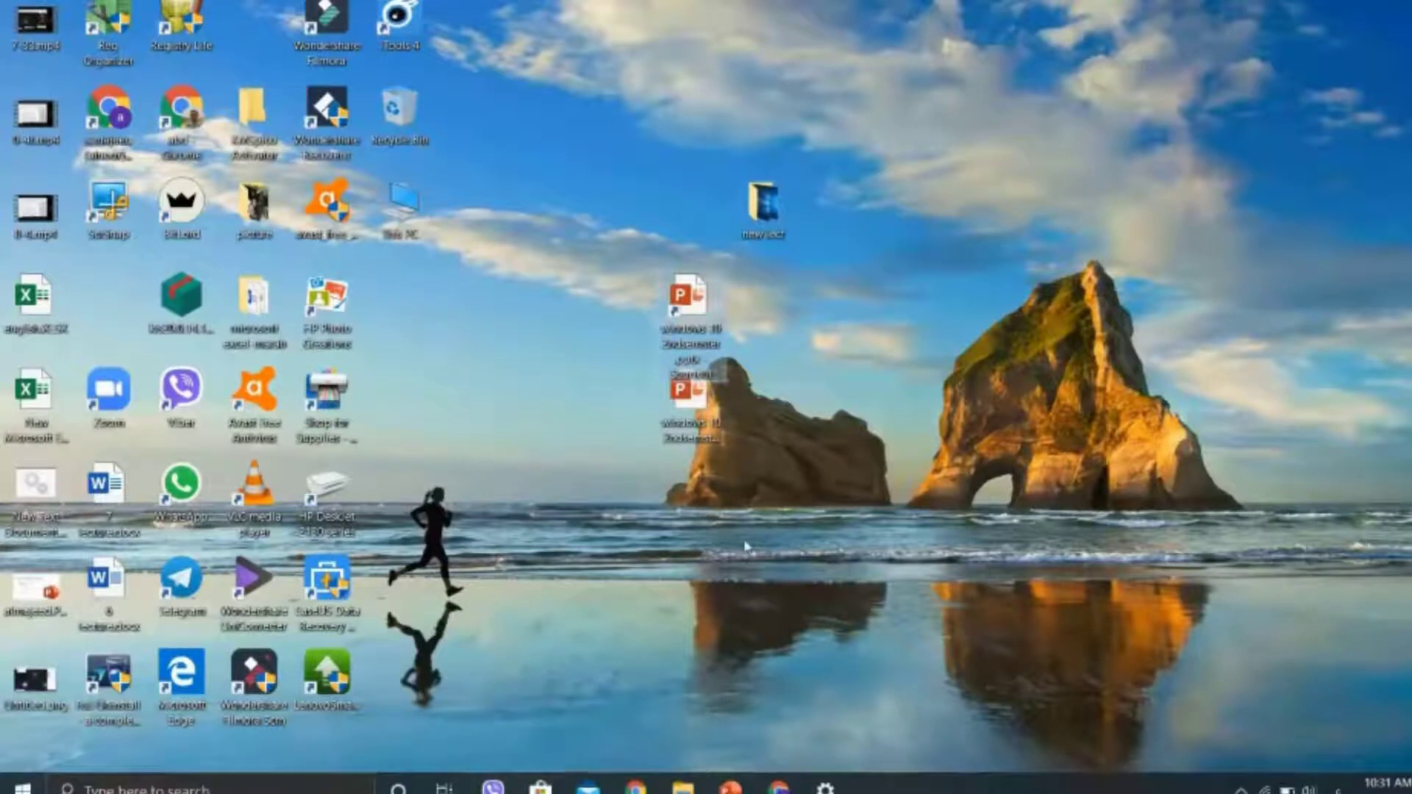
key("Delete")
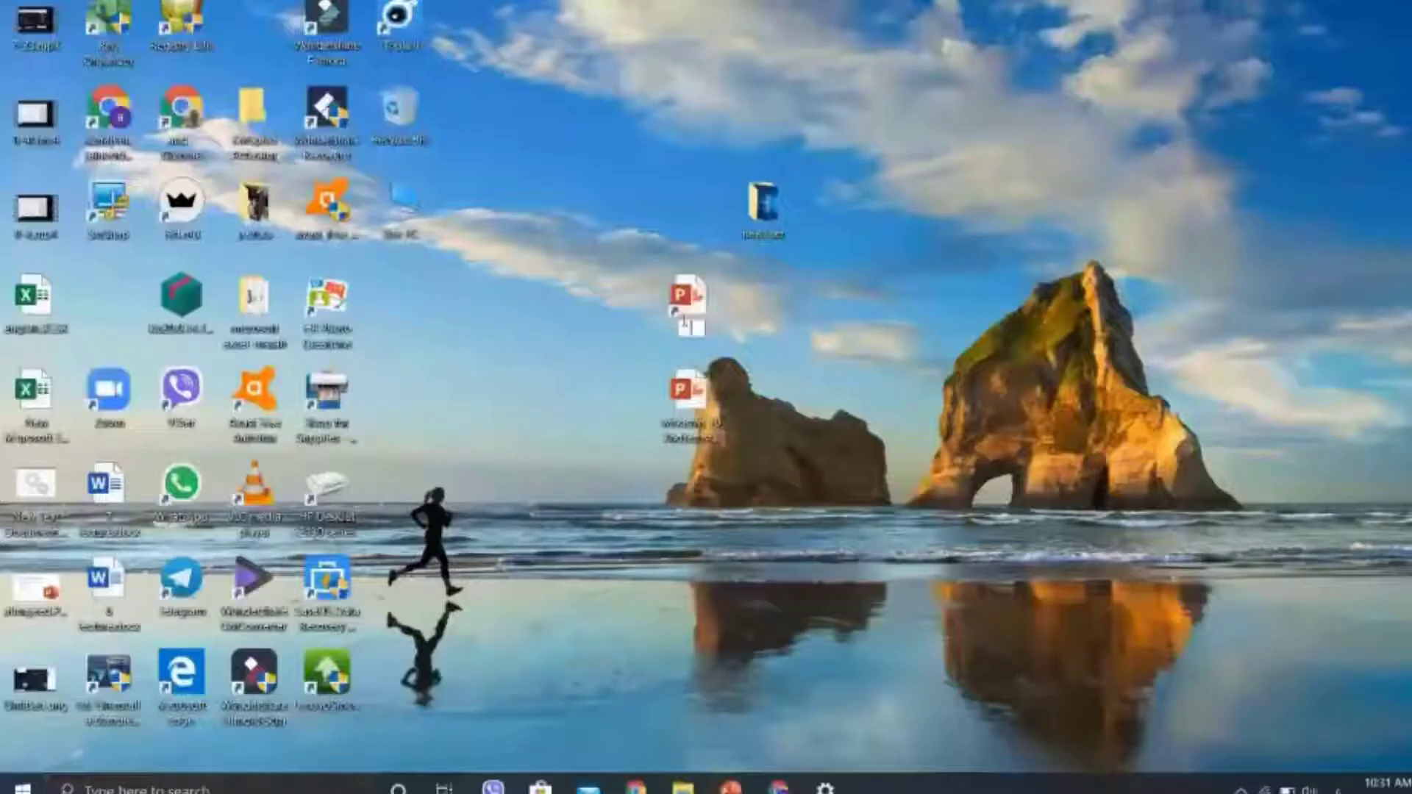
left_click_drag(681, 315, 681, 314)
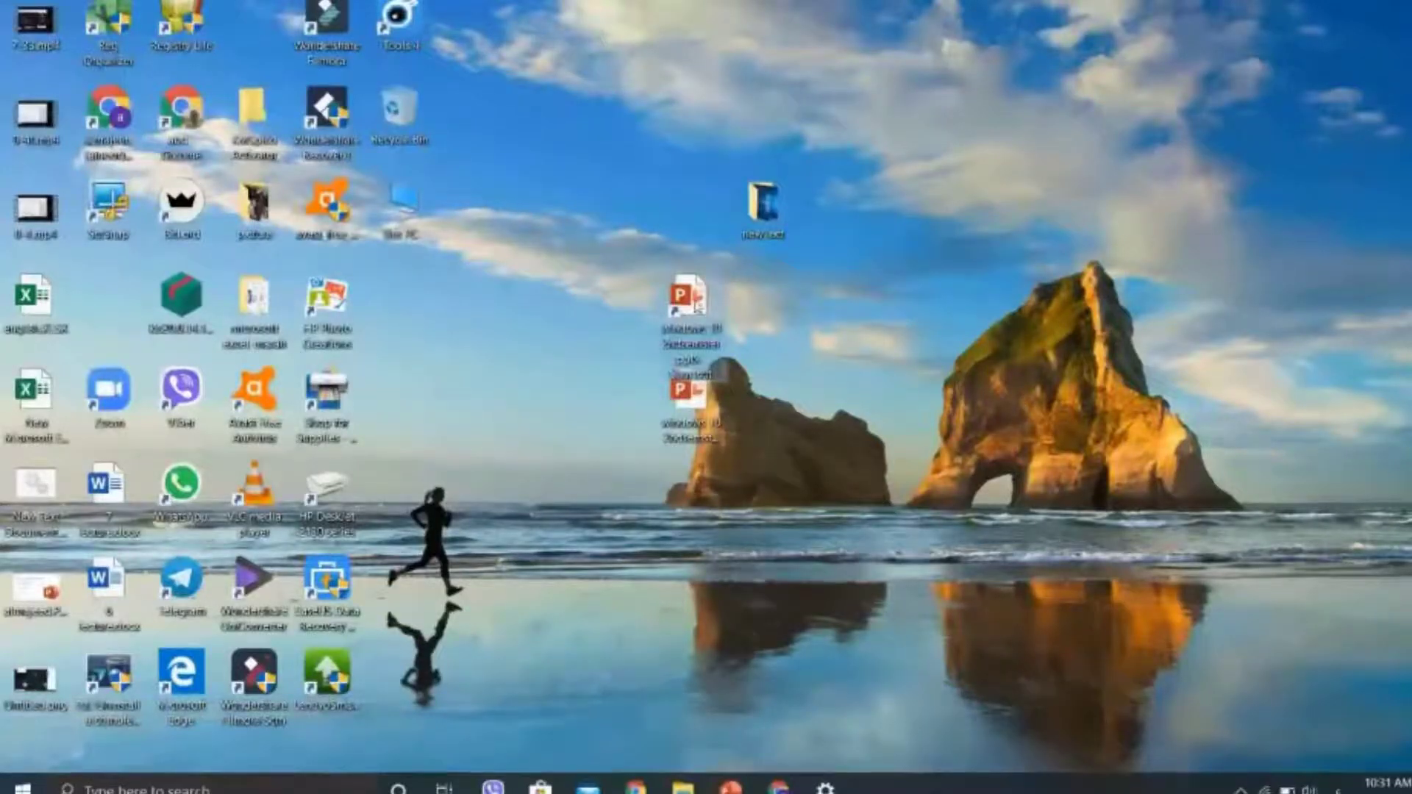
key("Delete")
left_click(802, 466)
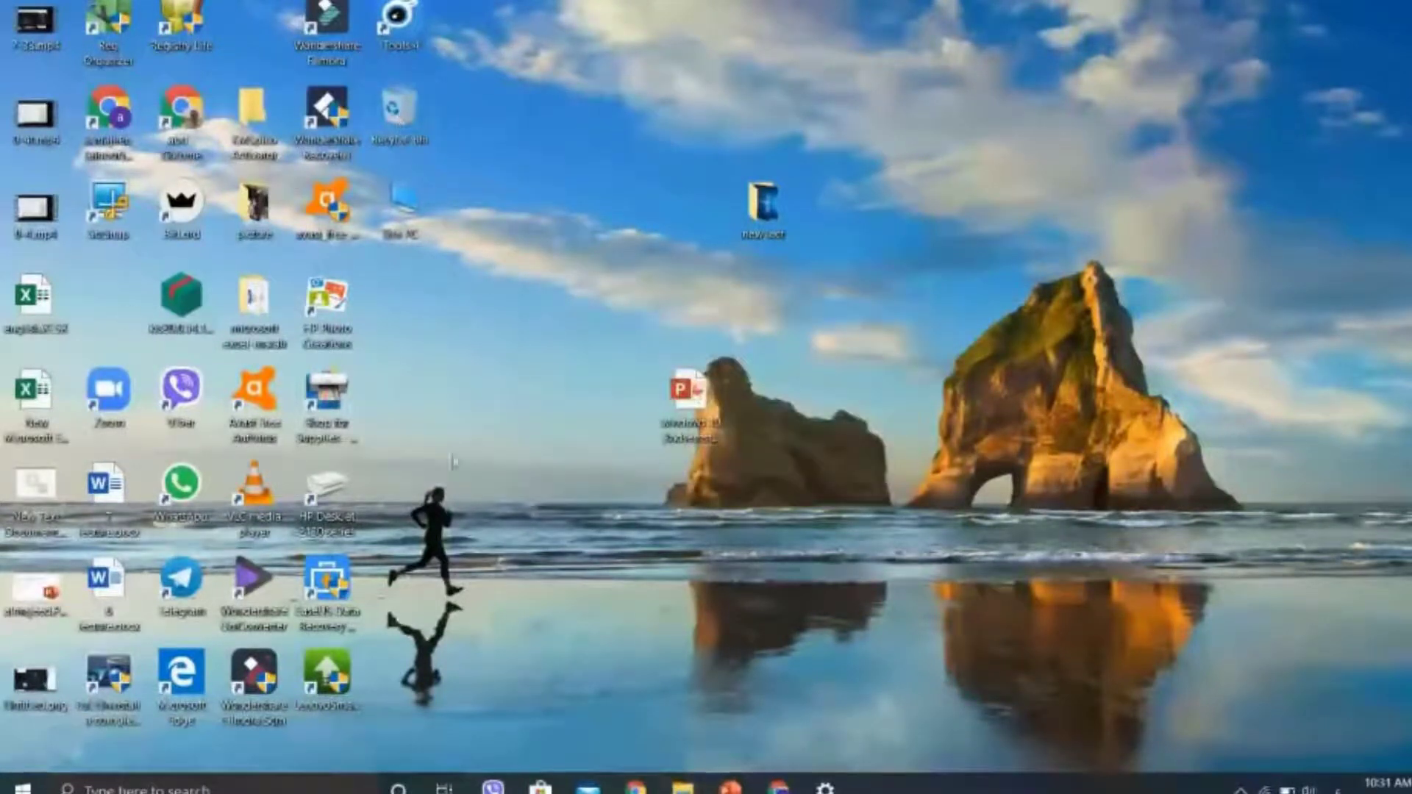
double_click(398, 111)
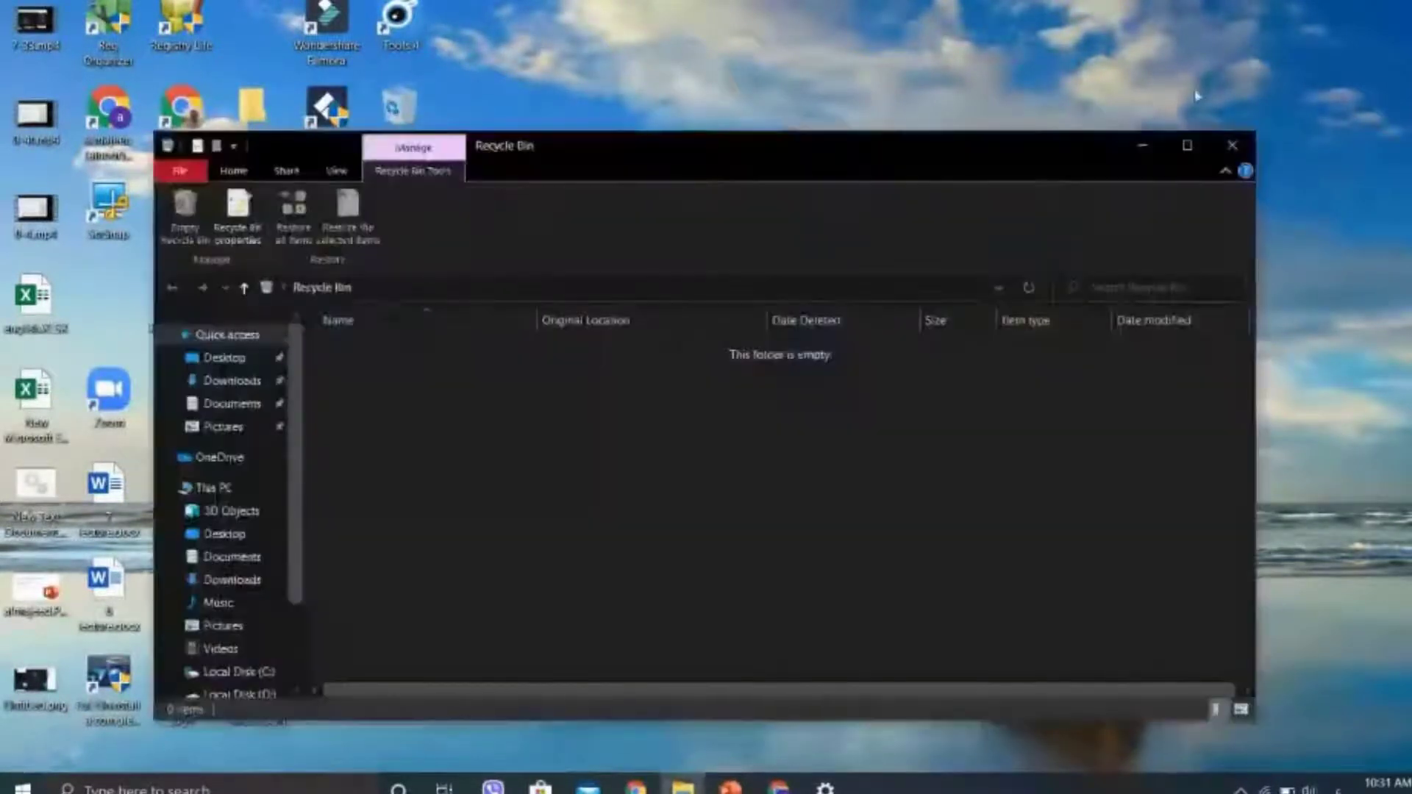
left_click(1247, 144)
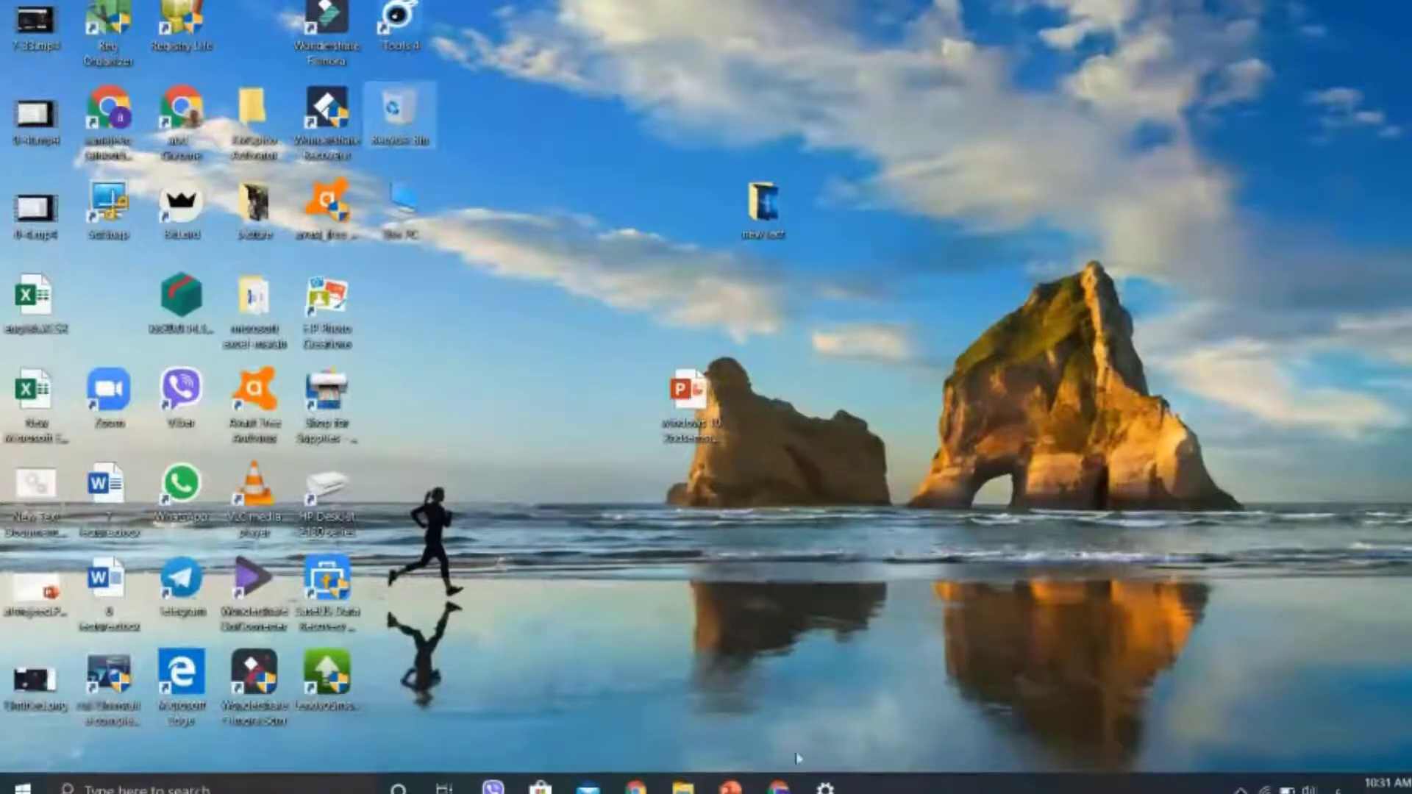
Switch to the Google Meet call and read through the earlier and latest student chat messages
left_click(778, 786)
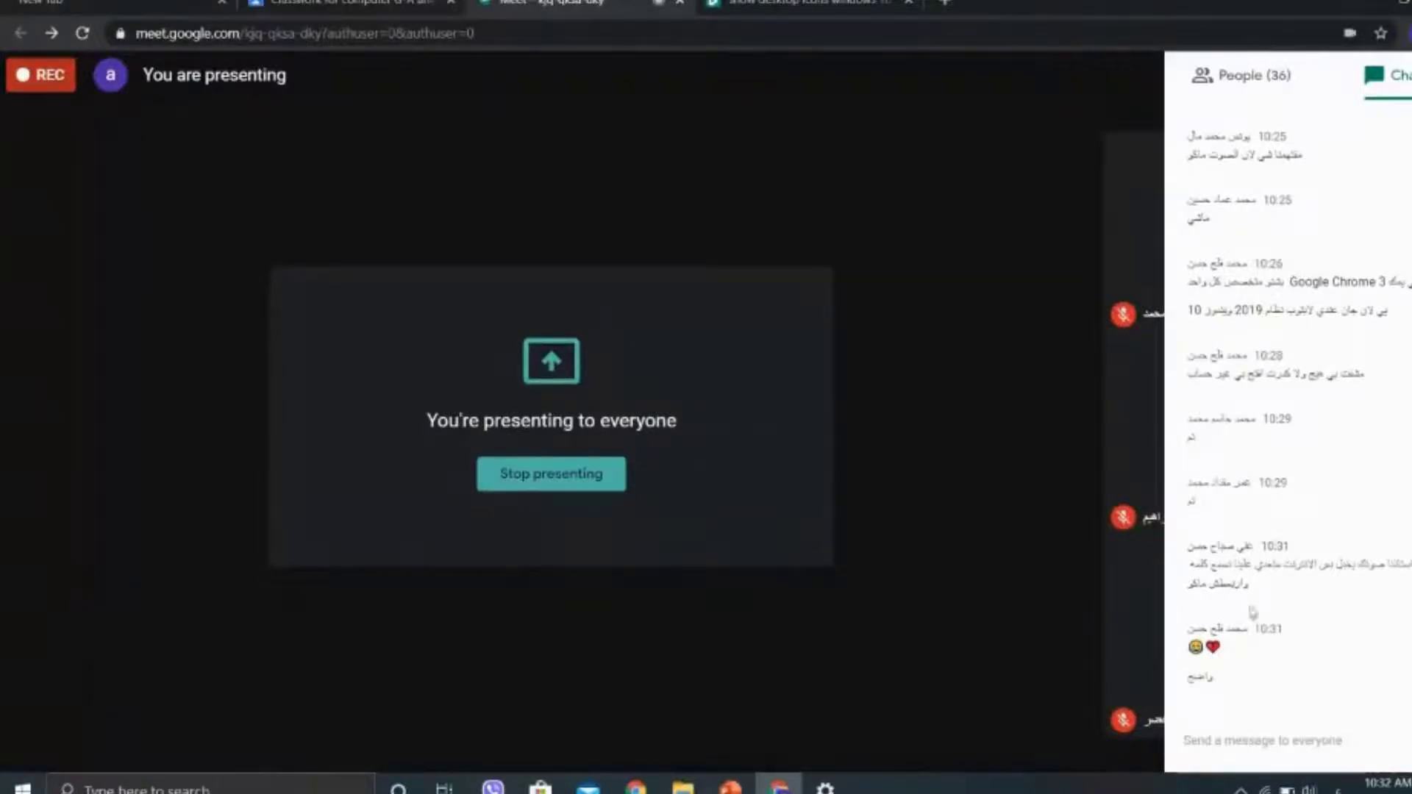
scroll(1254, 603, "up", 4)
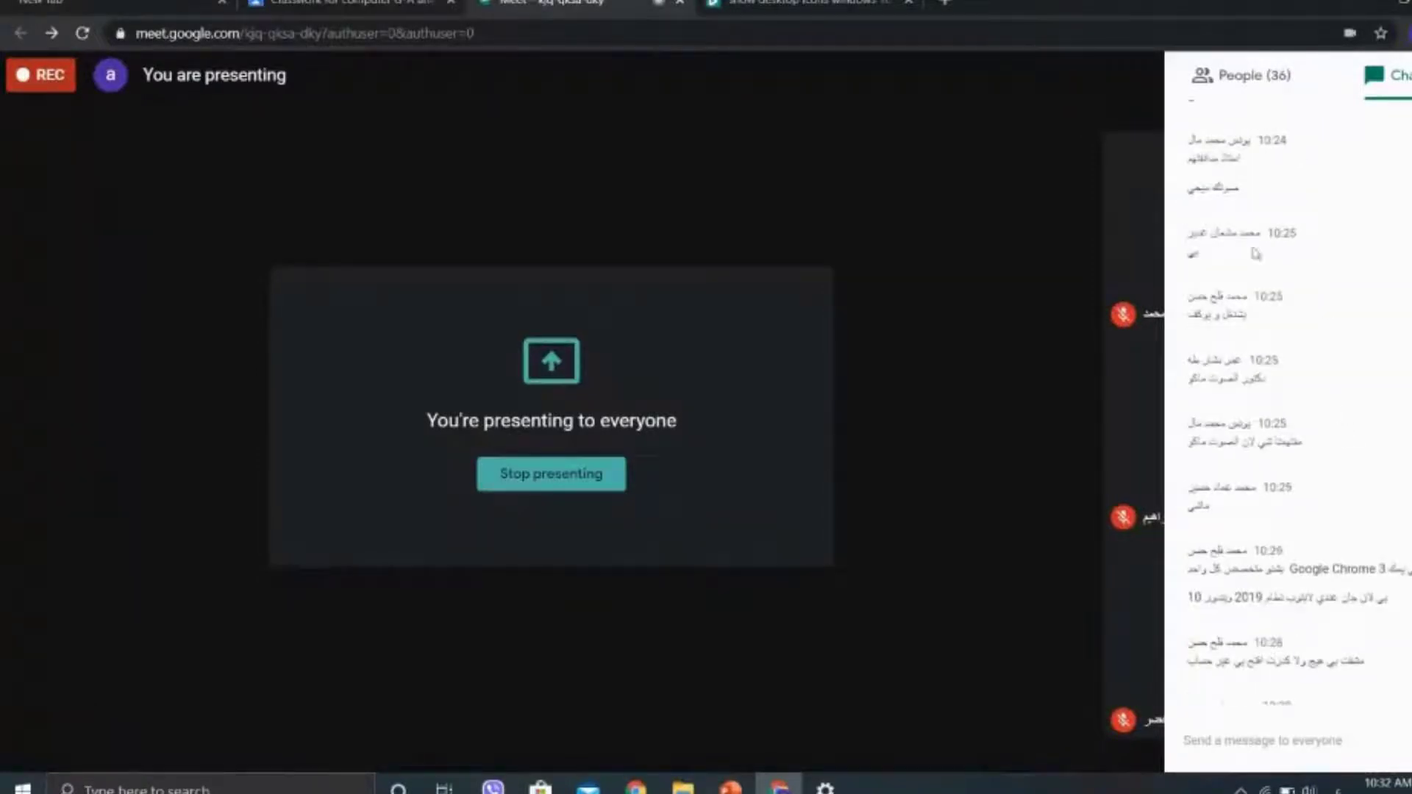
scroll(1353, 490, "up", 9)
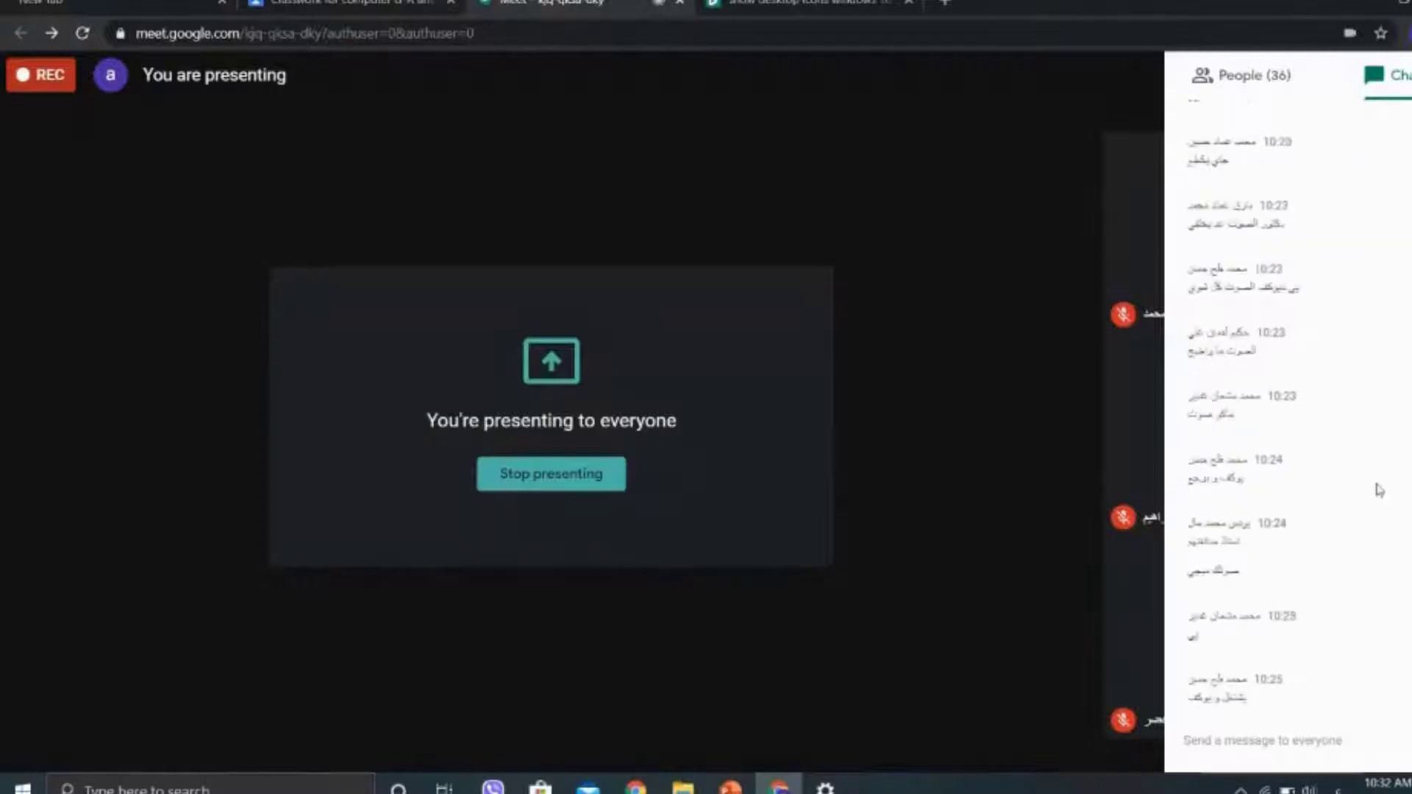
scroll(1378, 490, "down", 9)
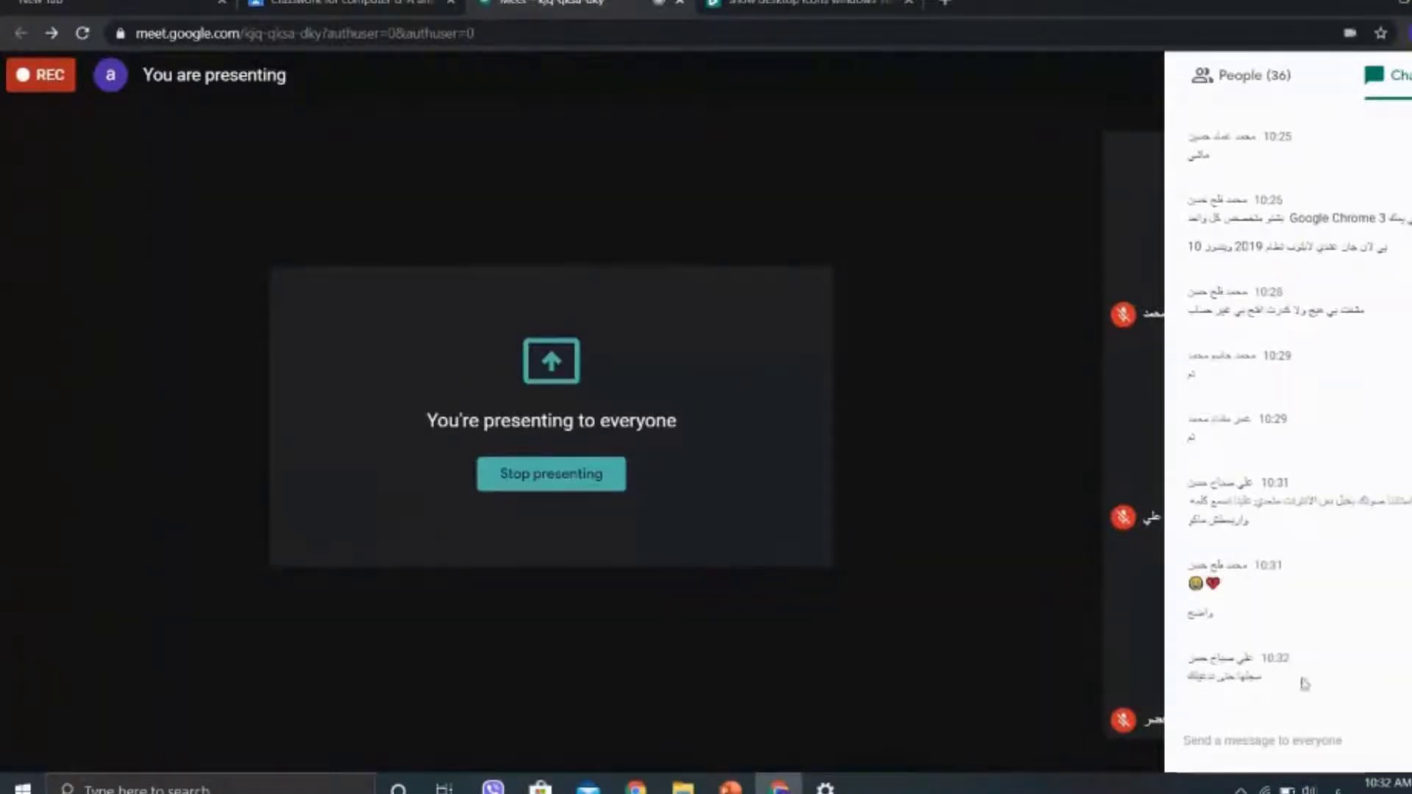
scroll(1294, 589, "up", 3)
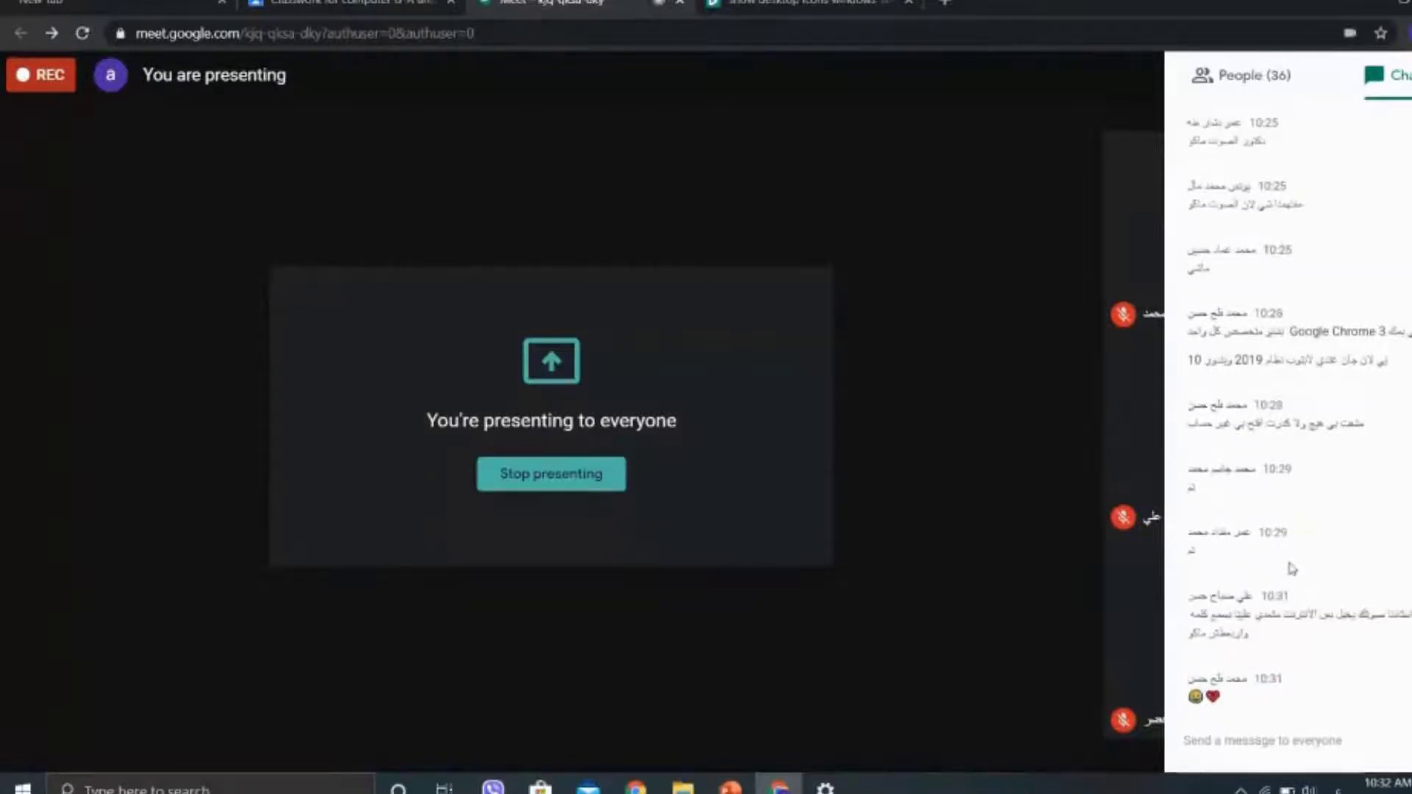
scroll(1292, 568, "up", 4)
scroll(1292, 568, "up", 6)
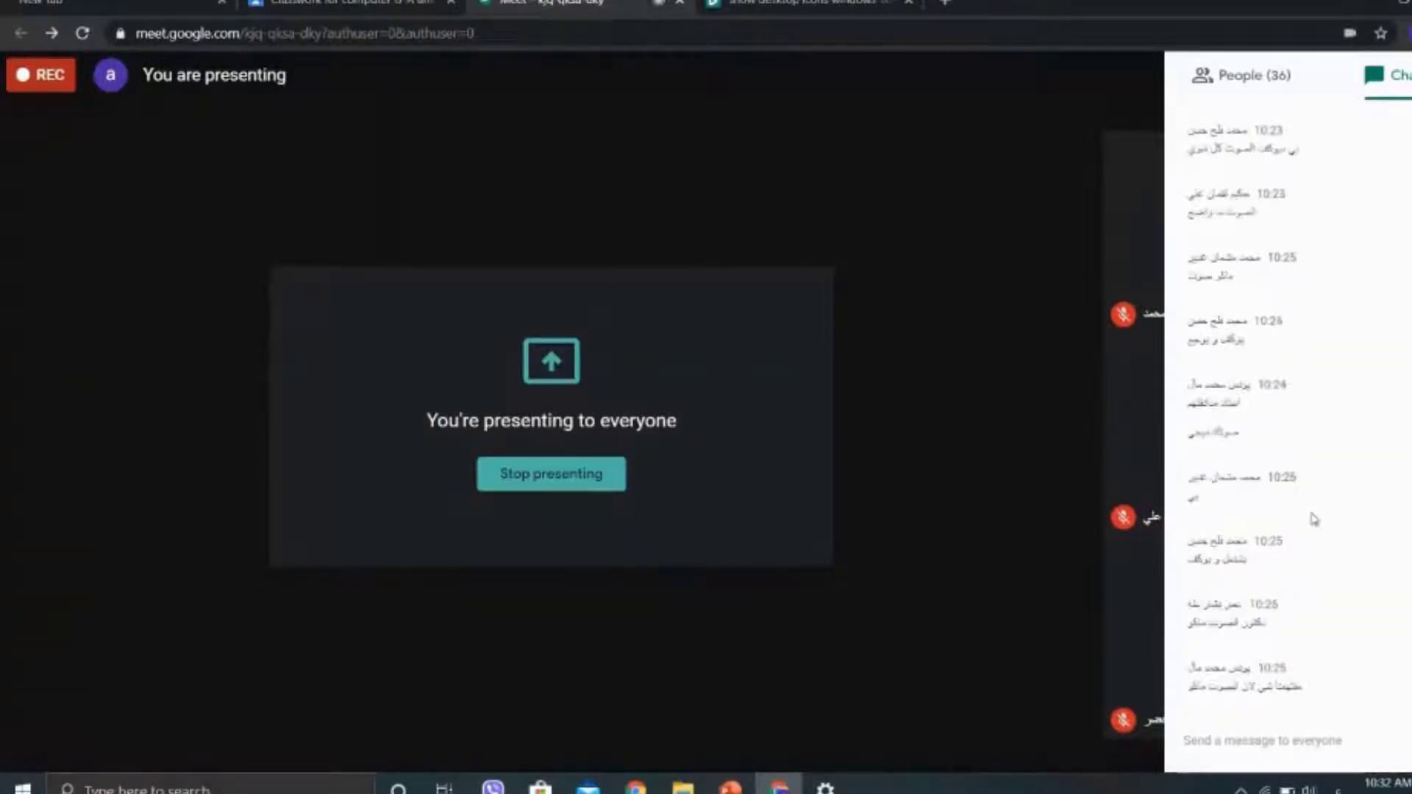
scroll(1316, 532, "down", 10)
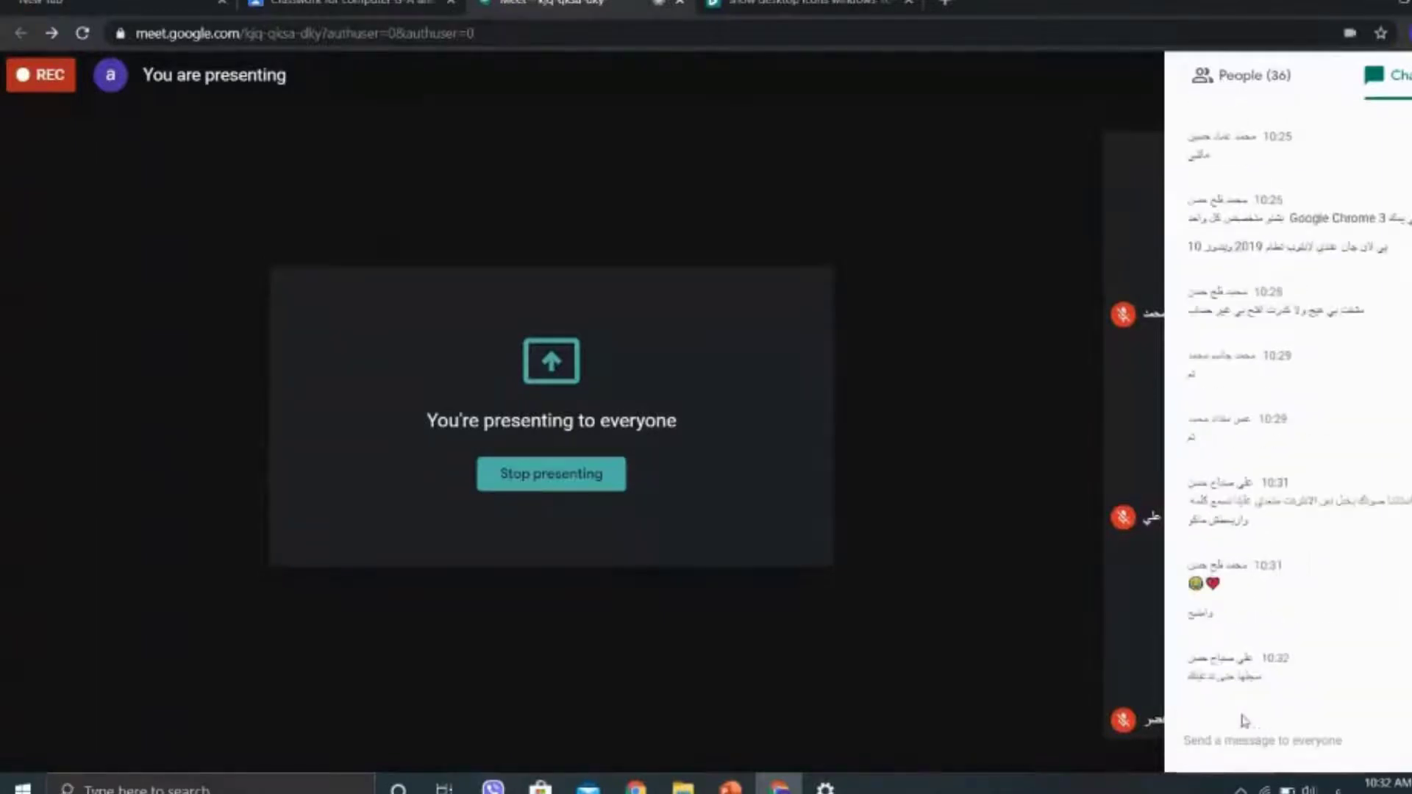
Close the browser tab about showing desktop icons, and display the Taskbar slide in PowerPoint
left_click(805, 4)
left_click(909, 2)
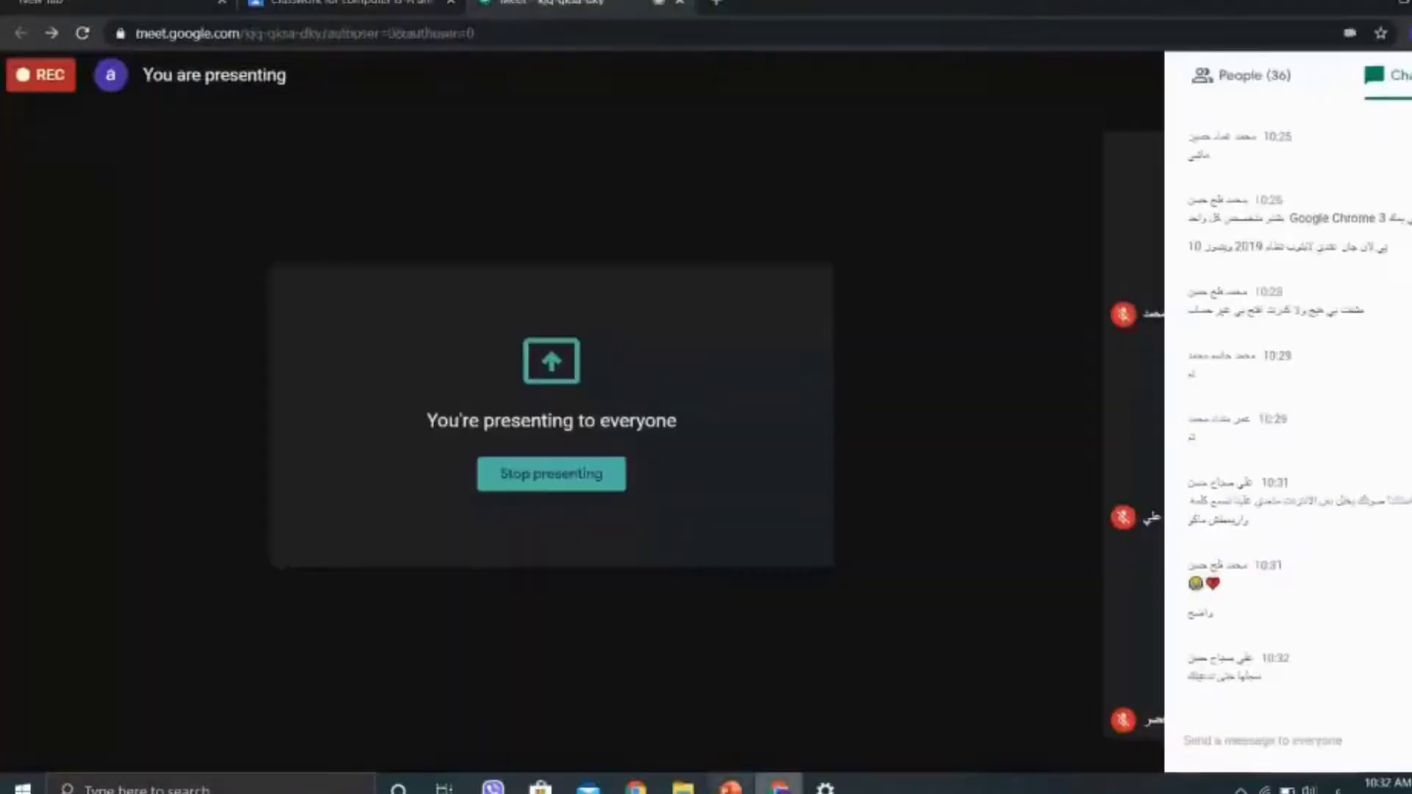
left_click(730, 785)
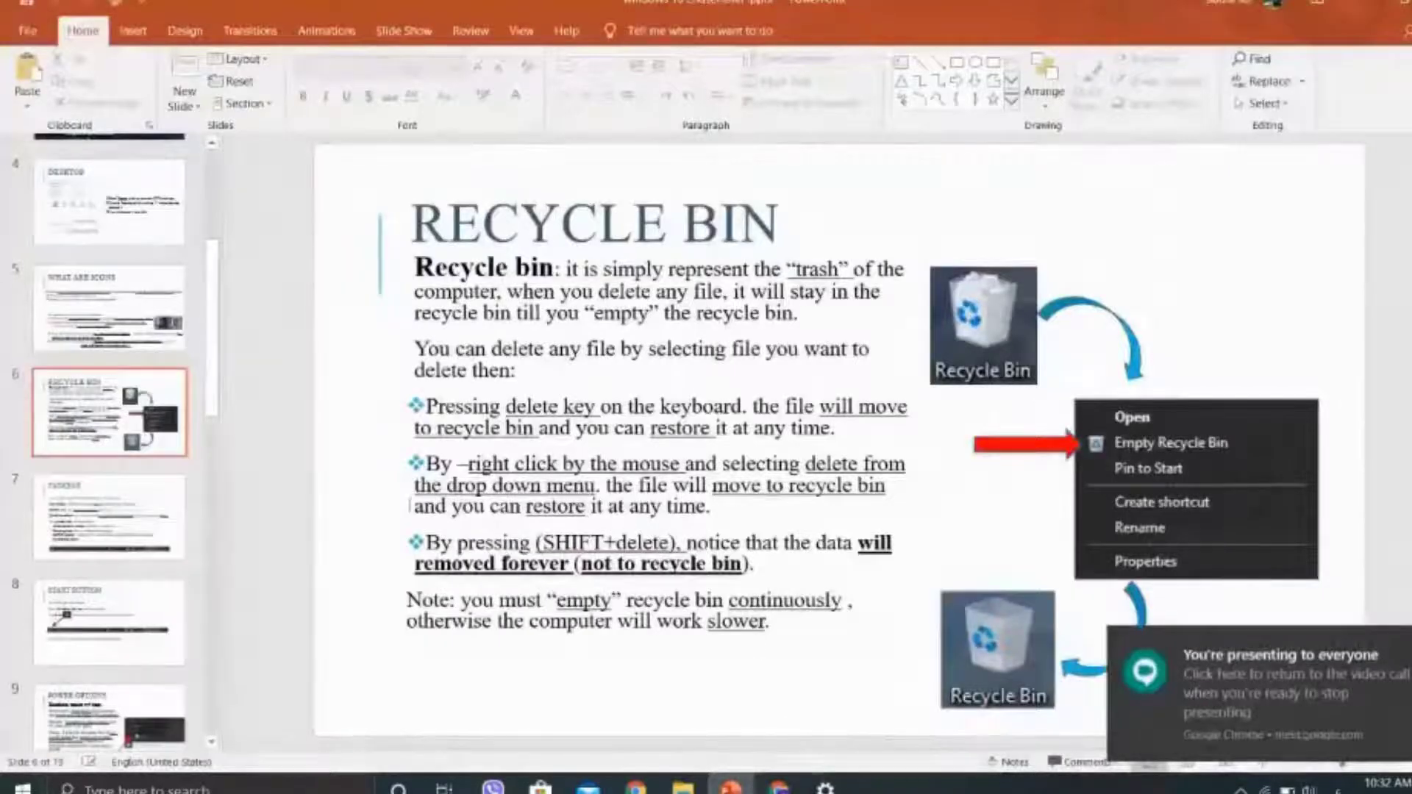
left_click(140, 536)
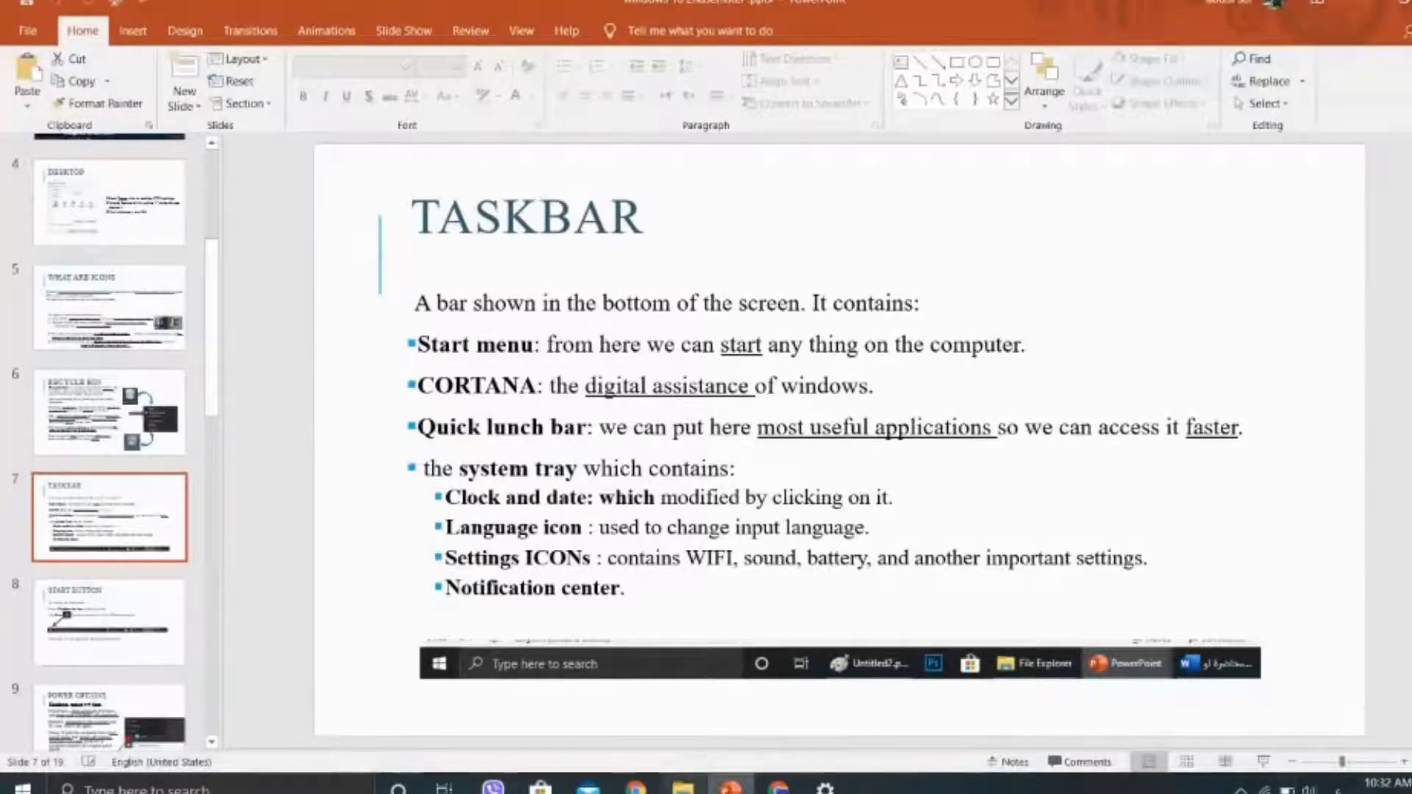
Open the participant list in the Google Meet call, and return to the Windows desktop
left_click(778, 788)
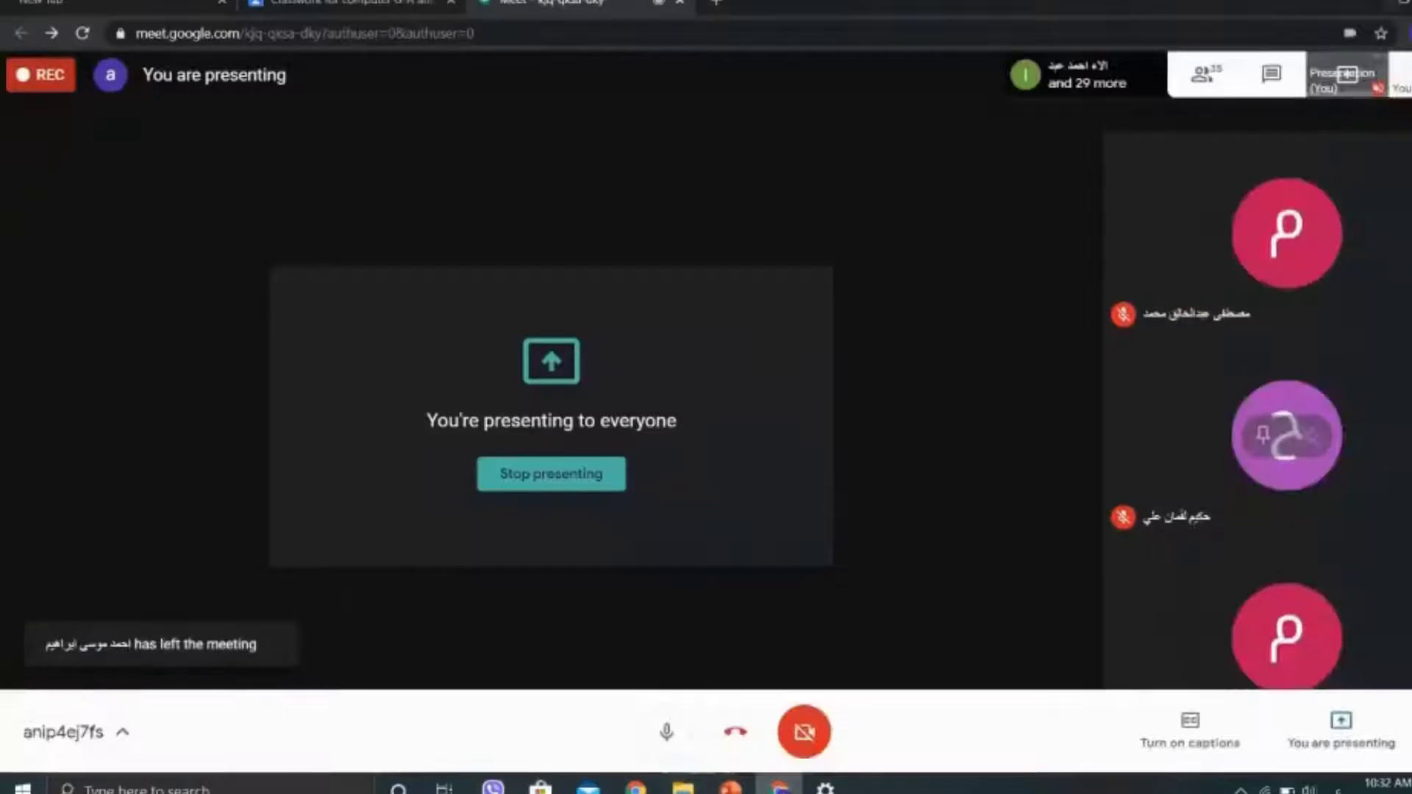
left_click(1201, 74)
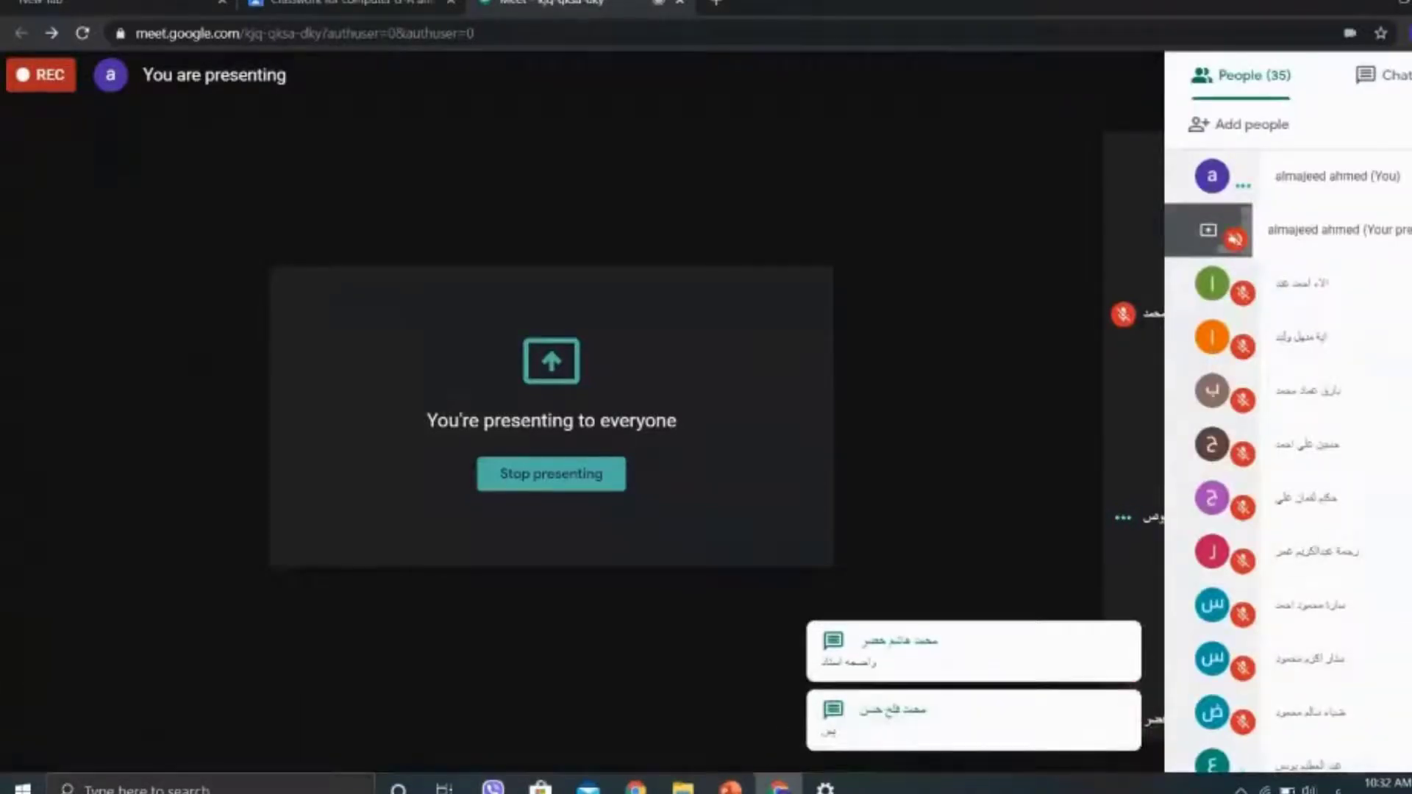
key("super+d")
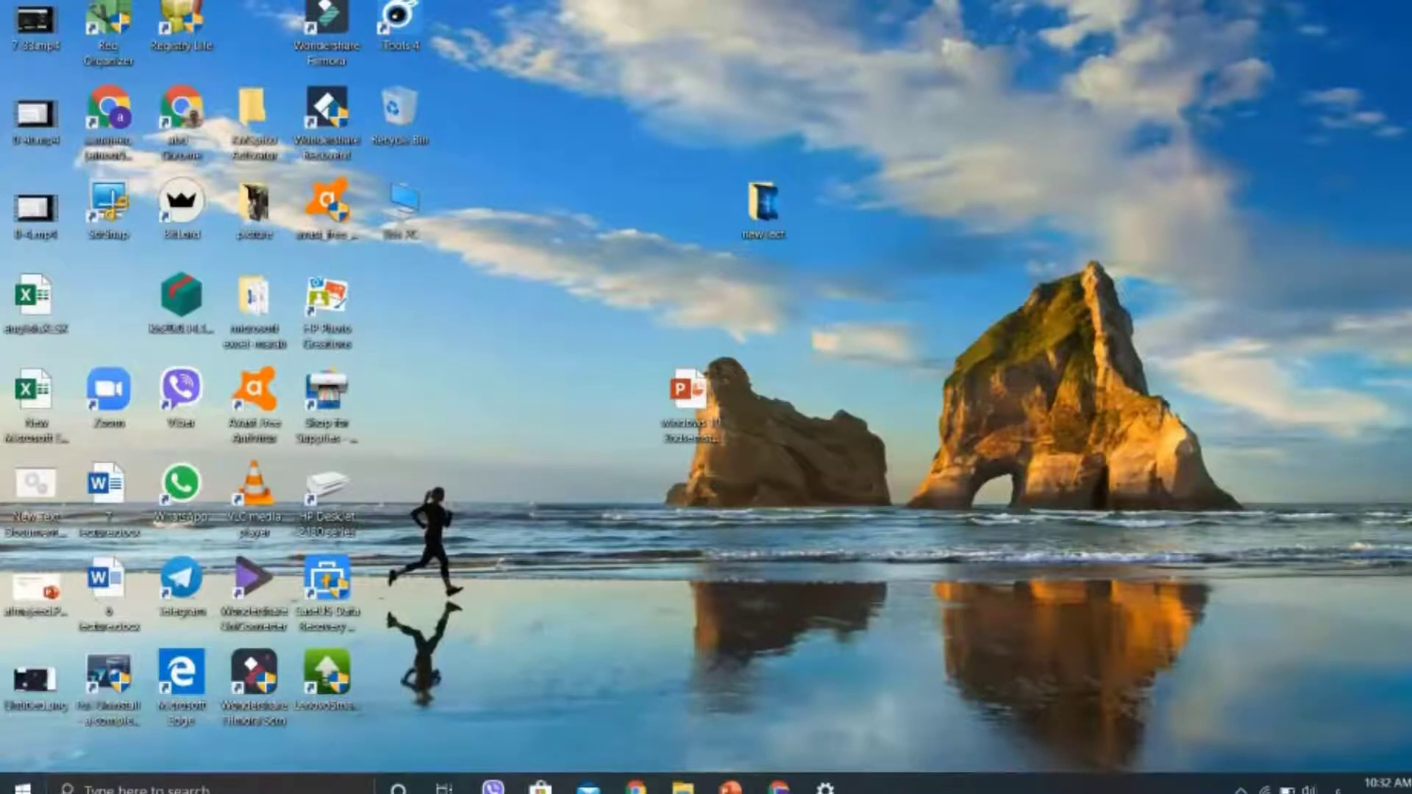
Show the Start menu and the Windows search pane in turn, closing each one
left_click(20, 786)
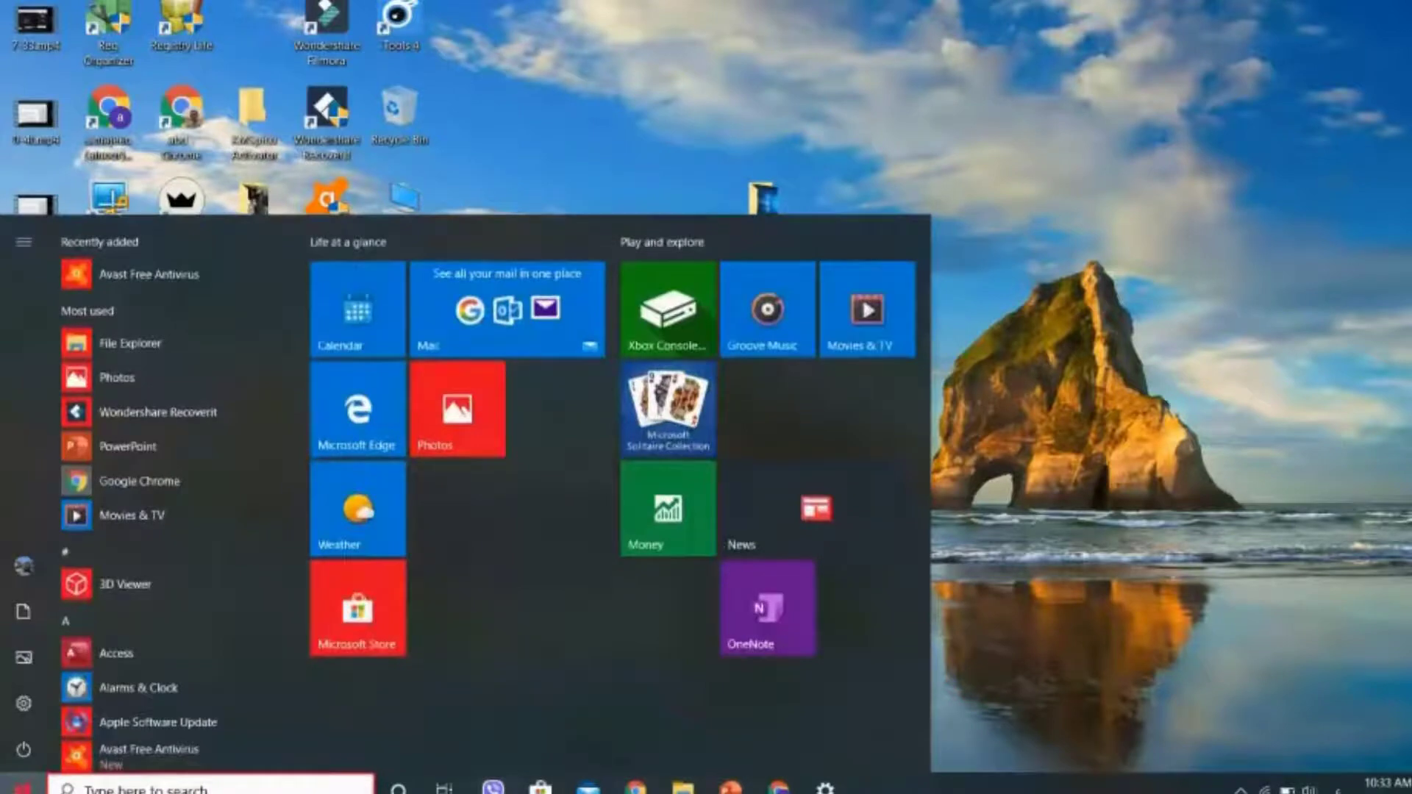
left_click(20, 787)
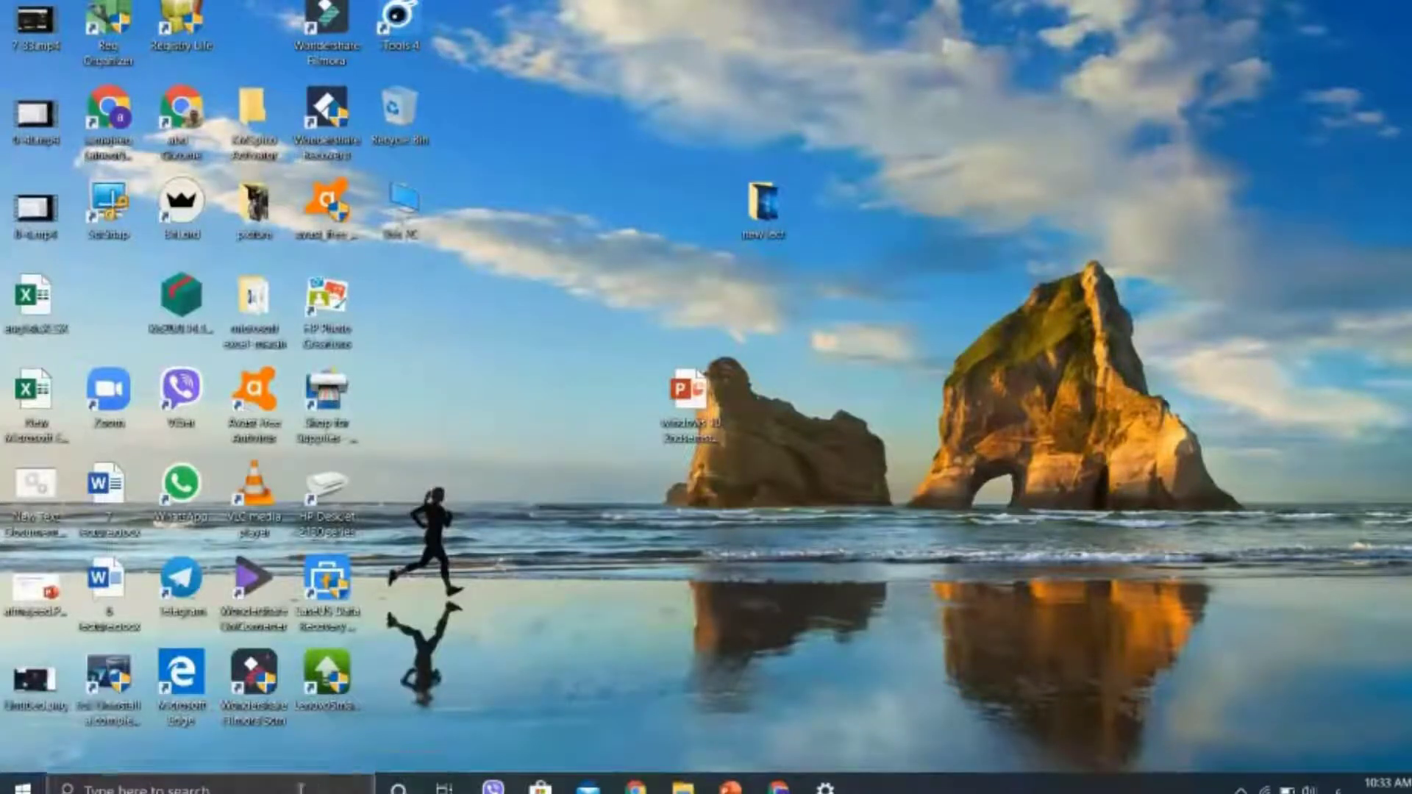
left_click(308, 789)
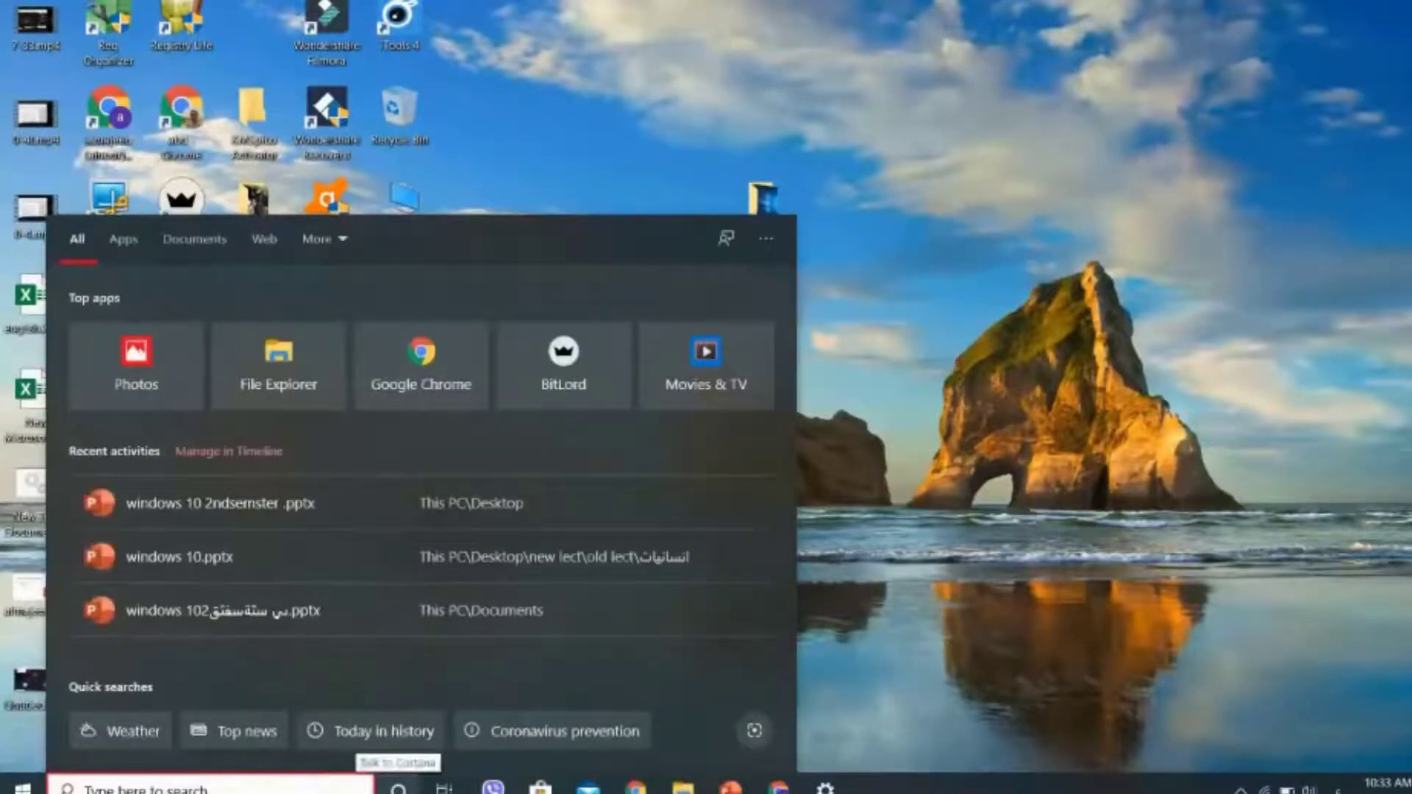
left_click(862, 634)
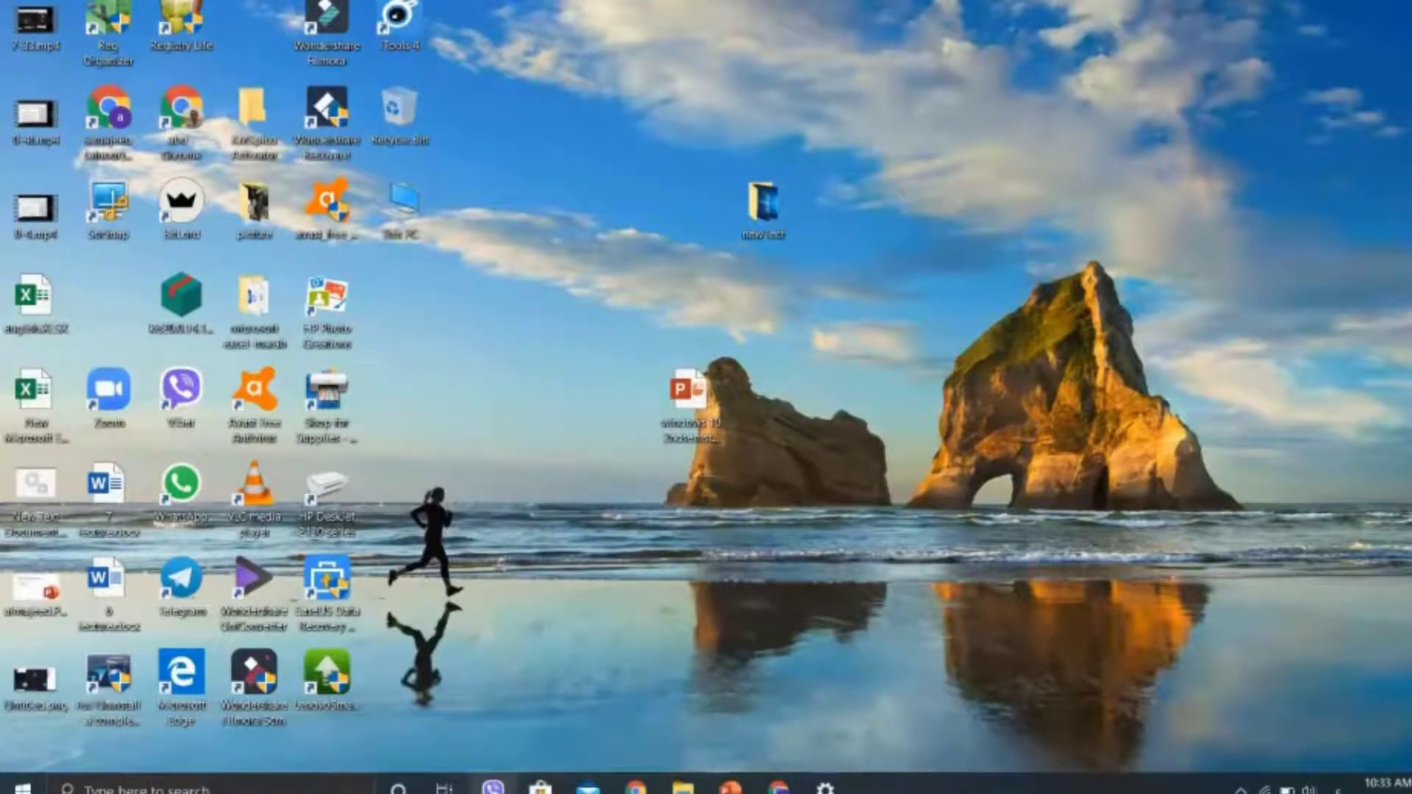
Show the system tray's hidden icons, input language list and speaker volume control, and close them
mouse_move(684, 785)
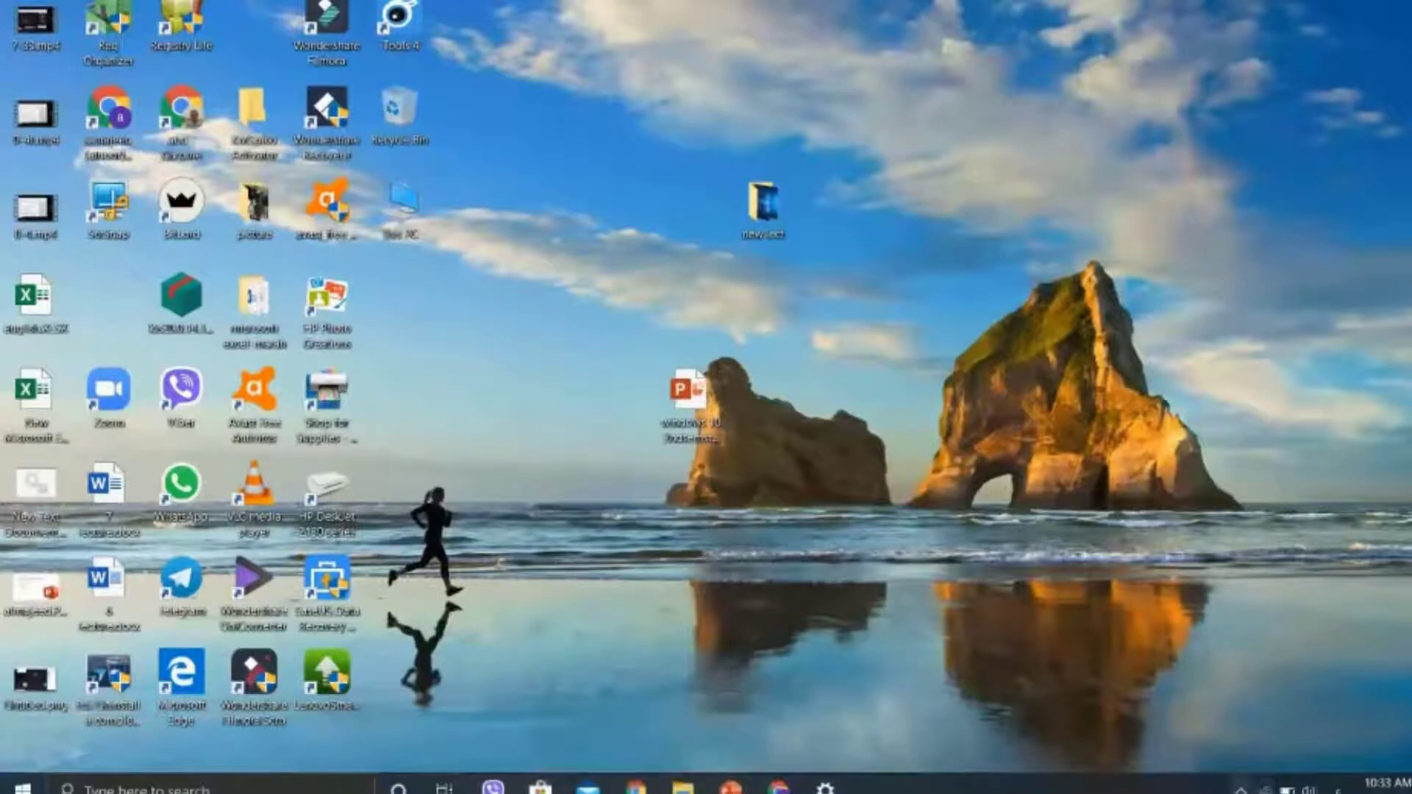
left_click(1240, 789)
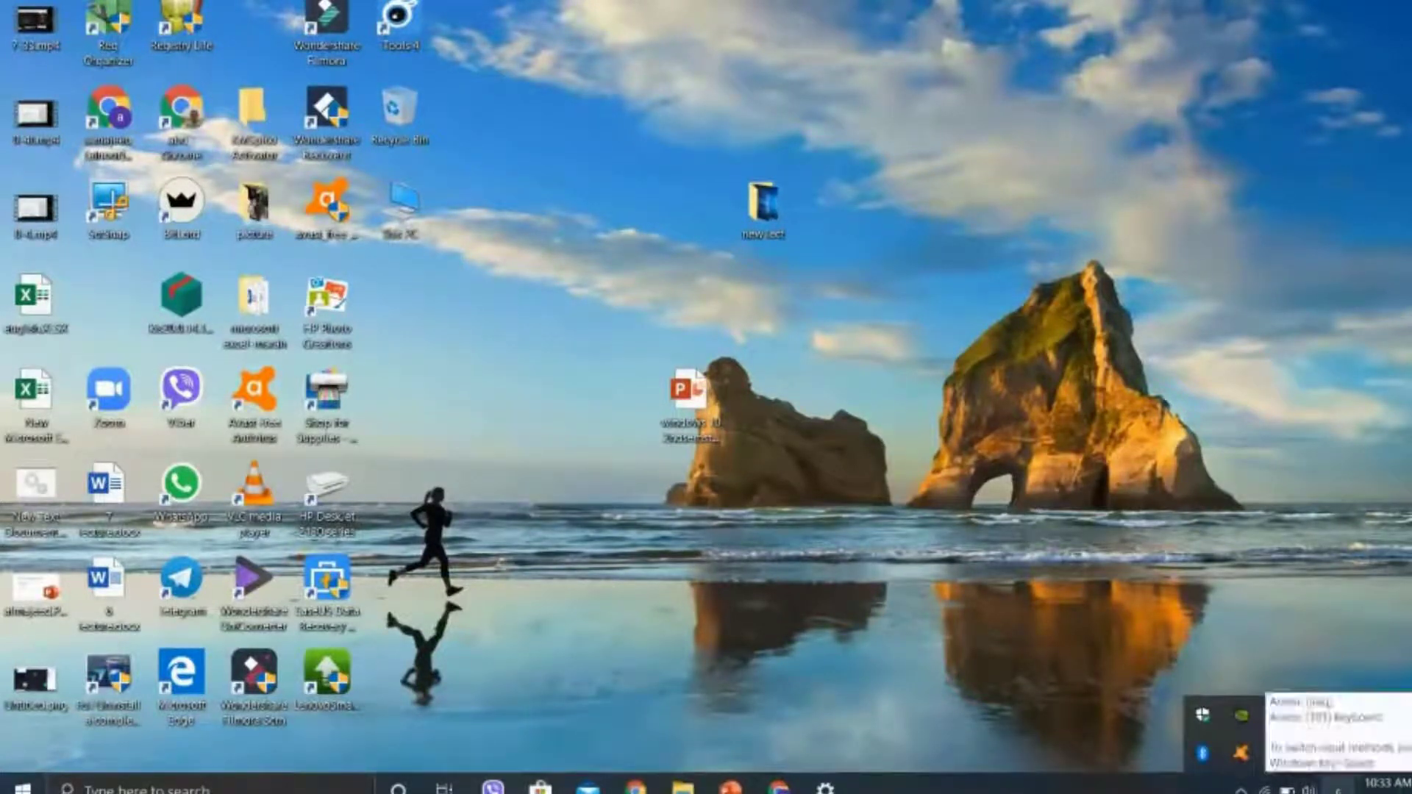
left_click(1338, 788)
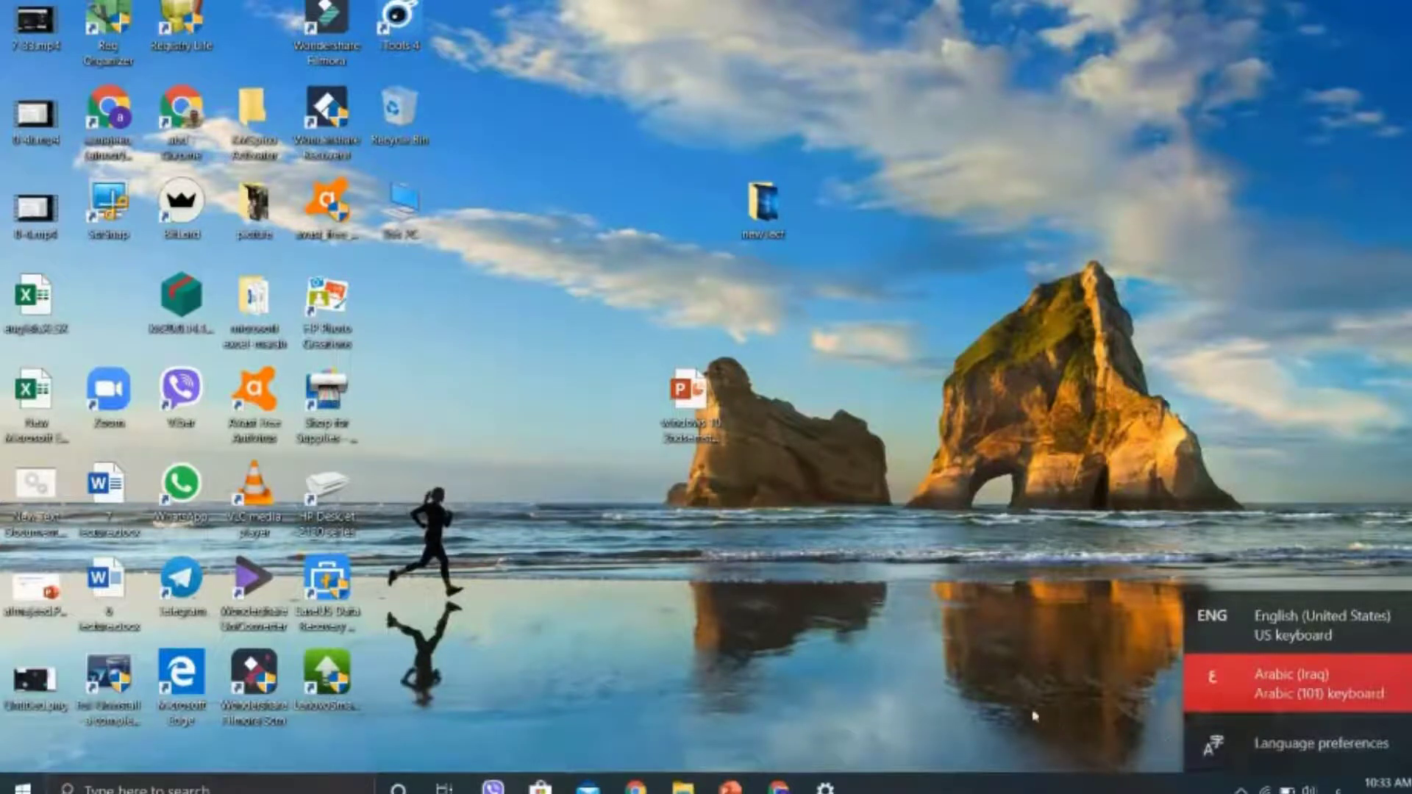
left_click(1241, 789)
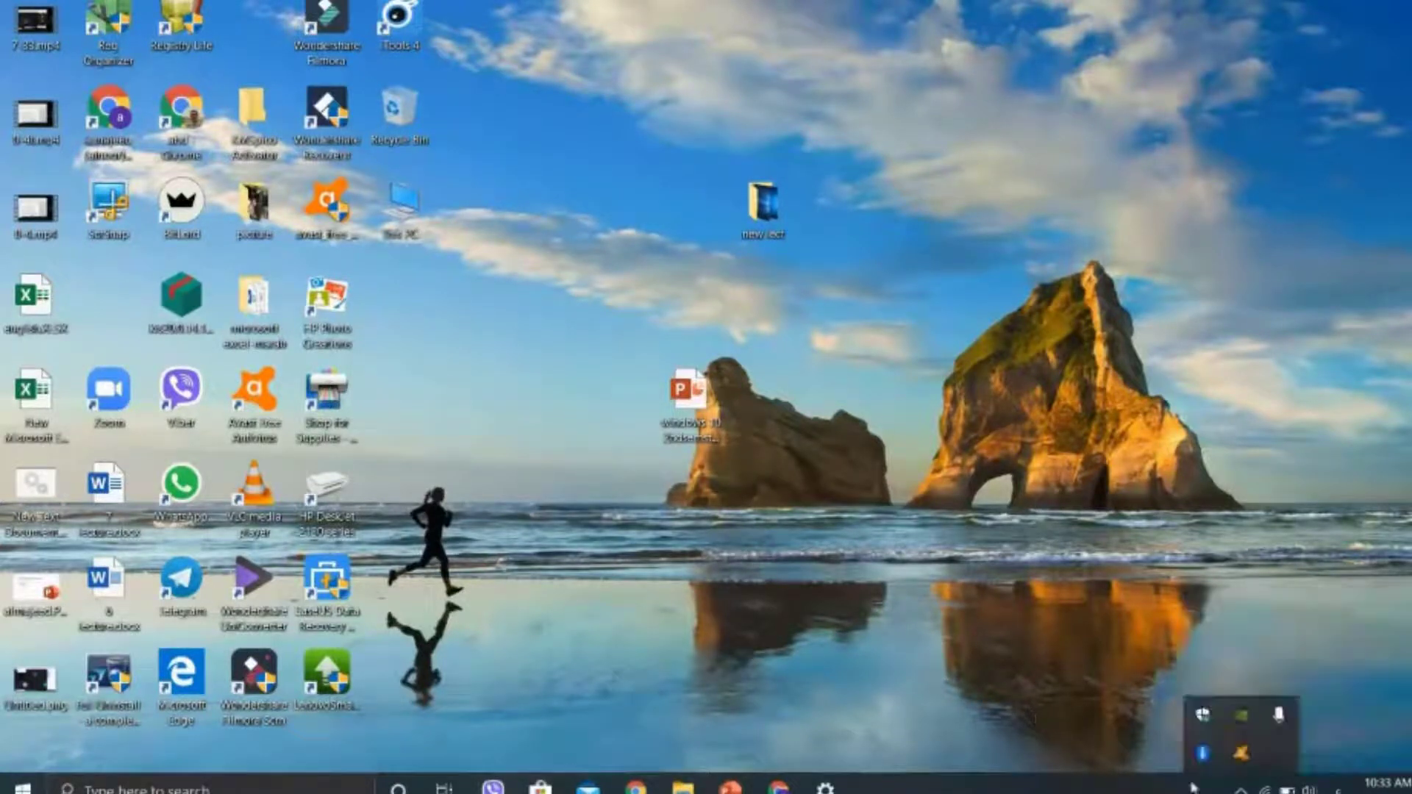
left_click(1310, 784)
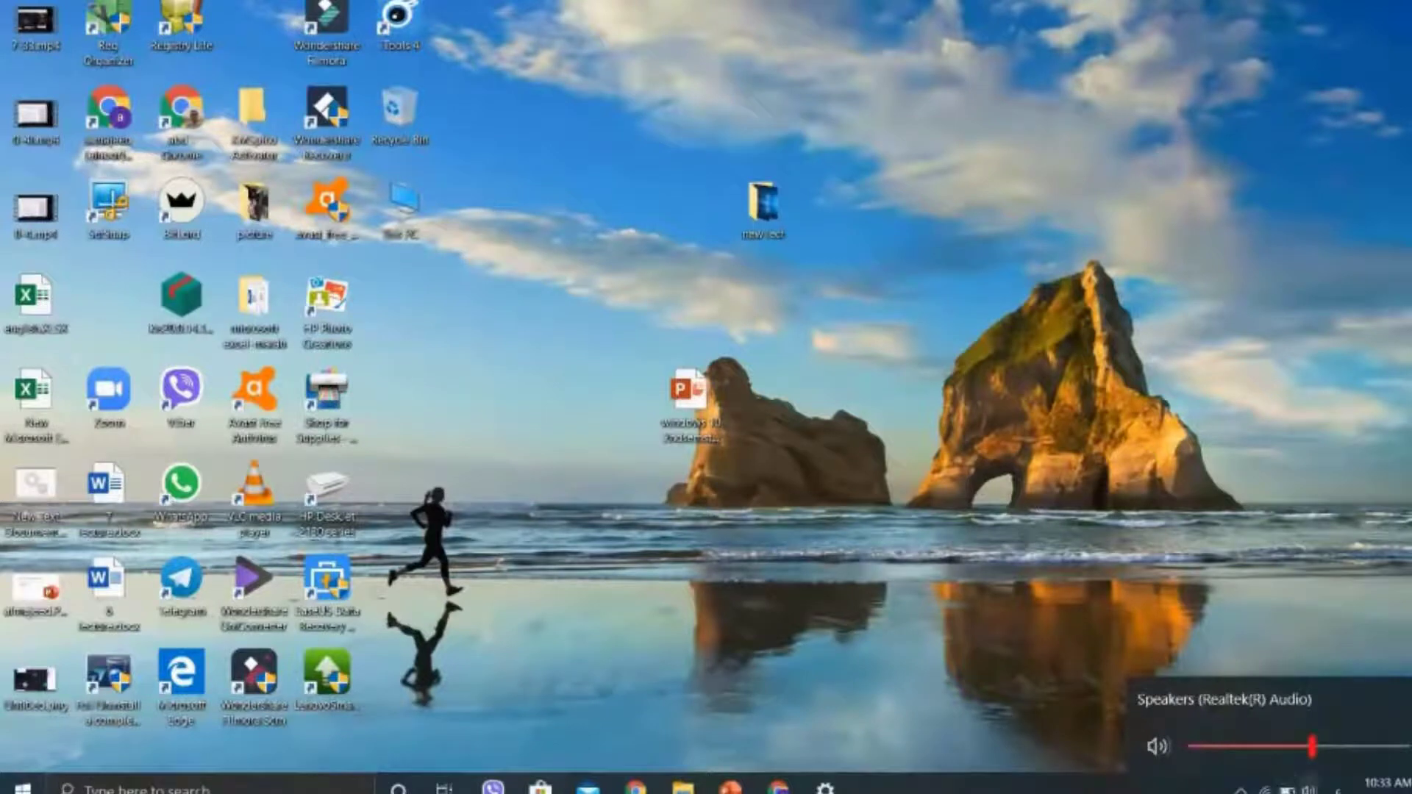
left_click(1308, 788)
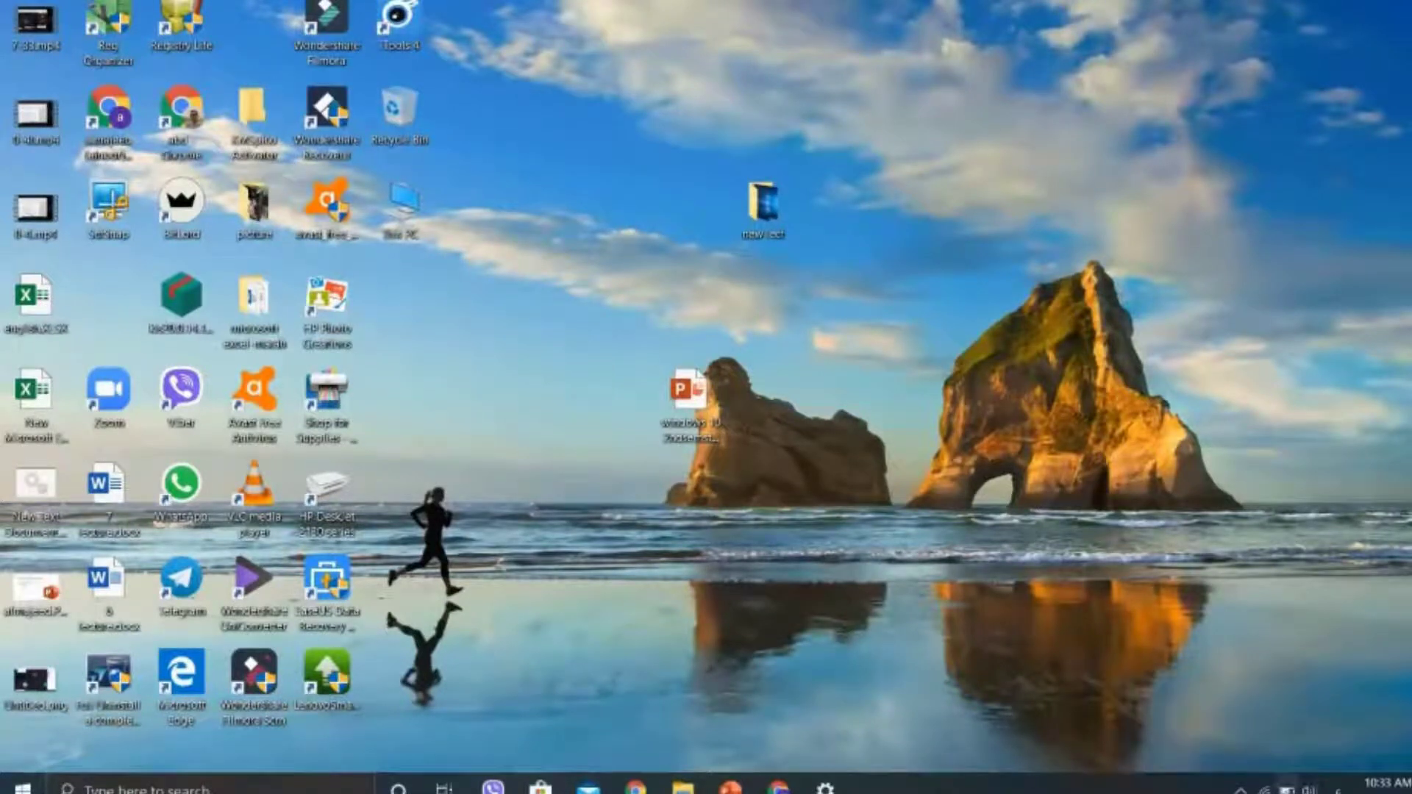
Show the battery status, the available Wi-Fi networks and the notification center in turn
left_click(1288, 787)
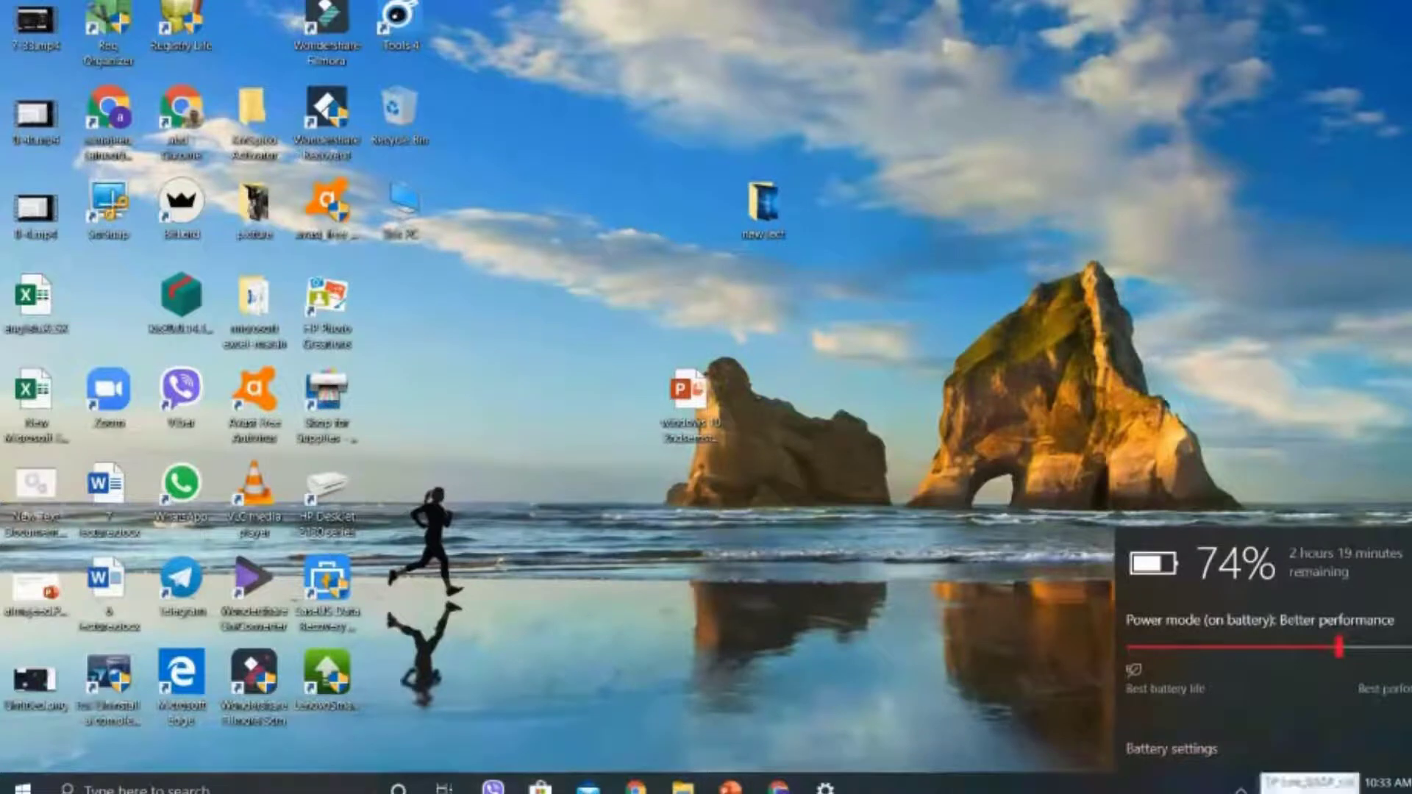
left_click(1240, 788)
left_click(1241, 788)
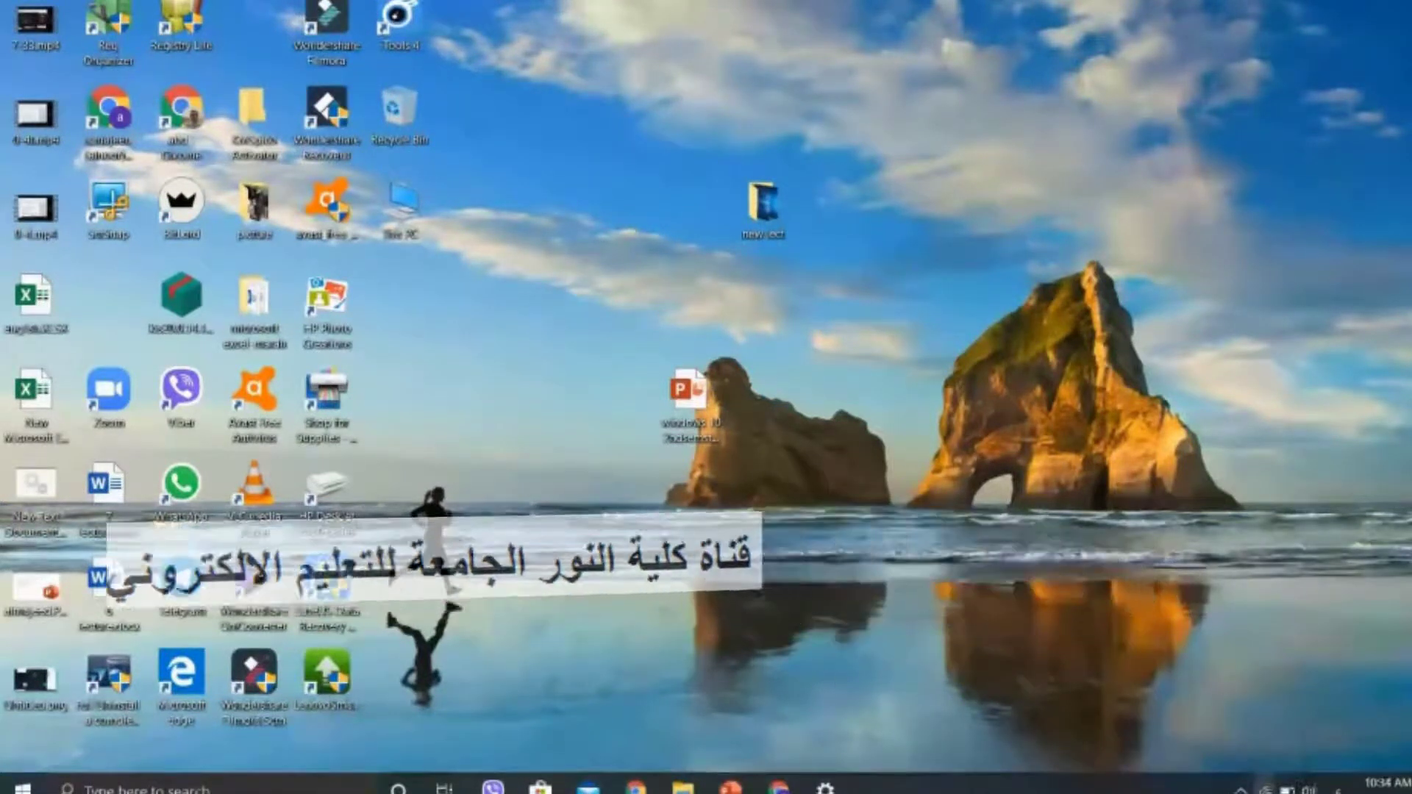
left_click(1298, 785)
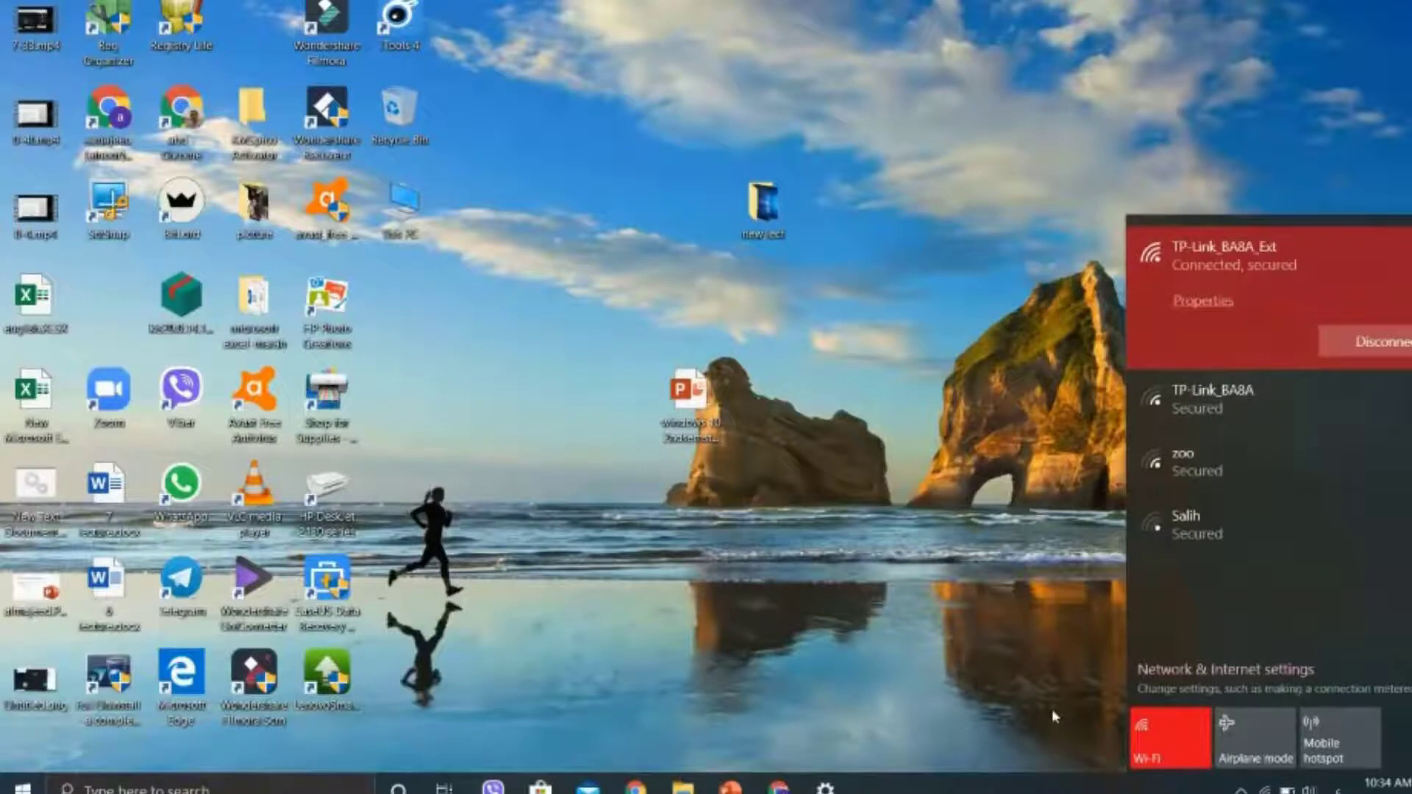
key("super+a")
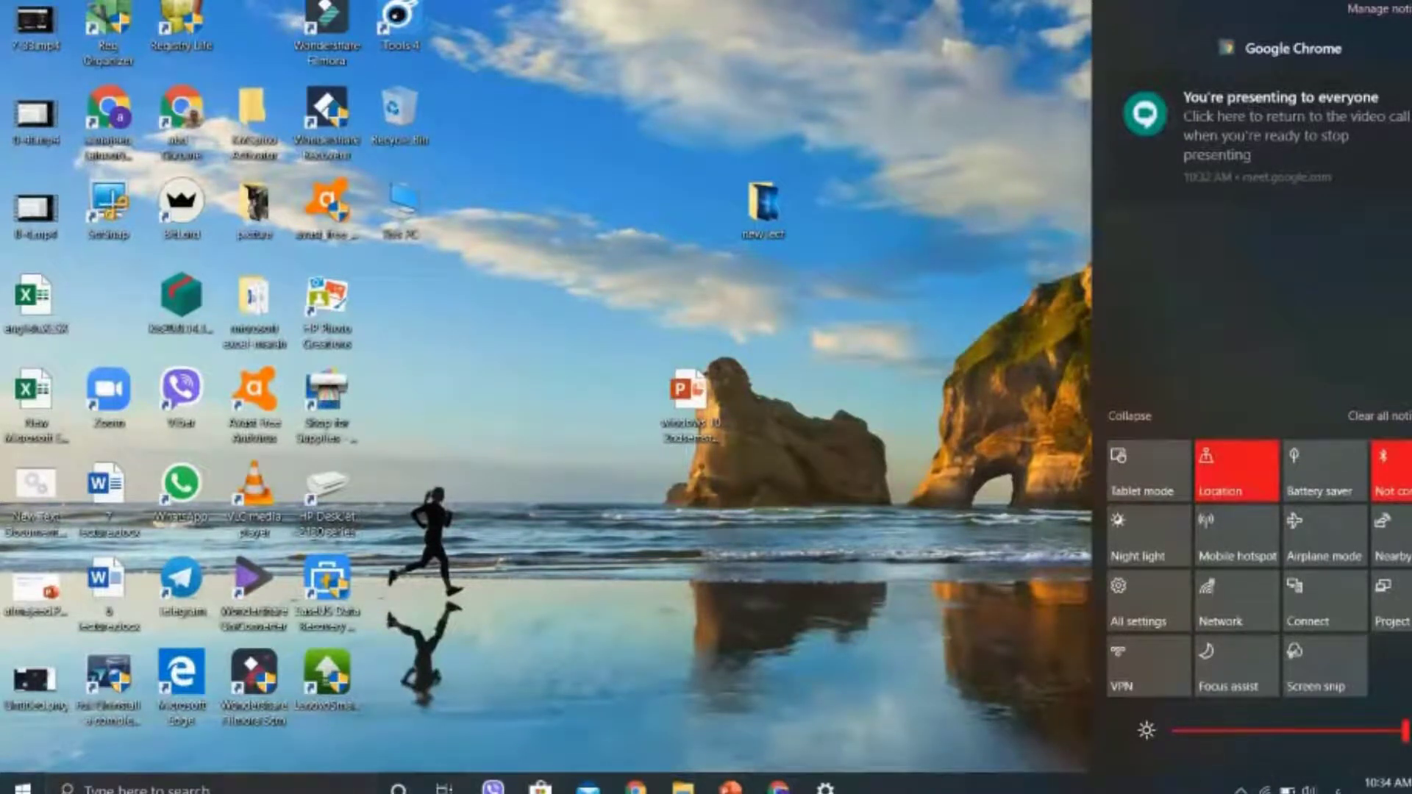
Look through the Start menu's alphabetical app list down to the WhatsApp folder
left_click(22, 787)
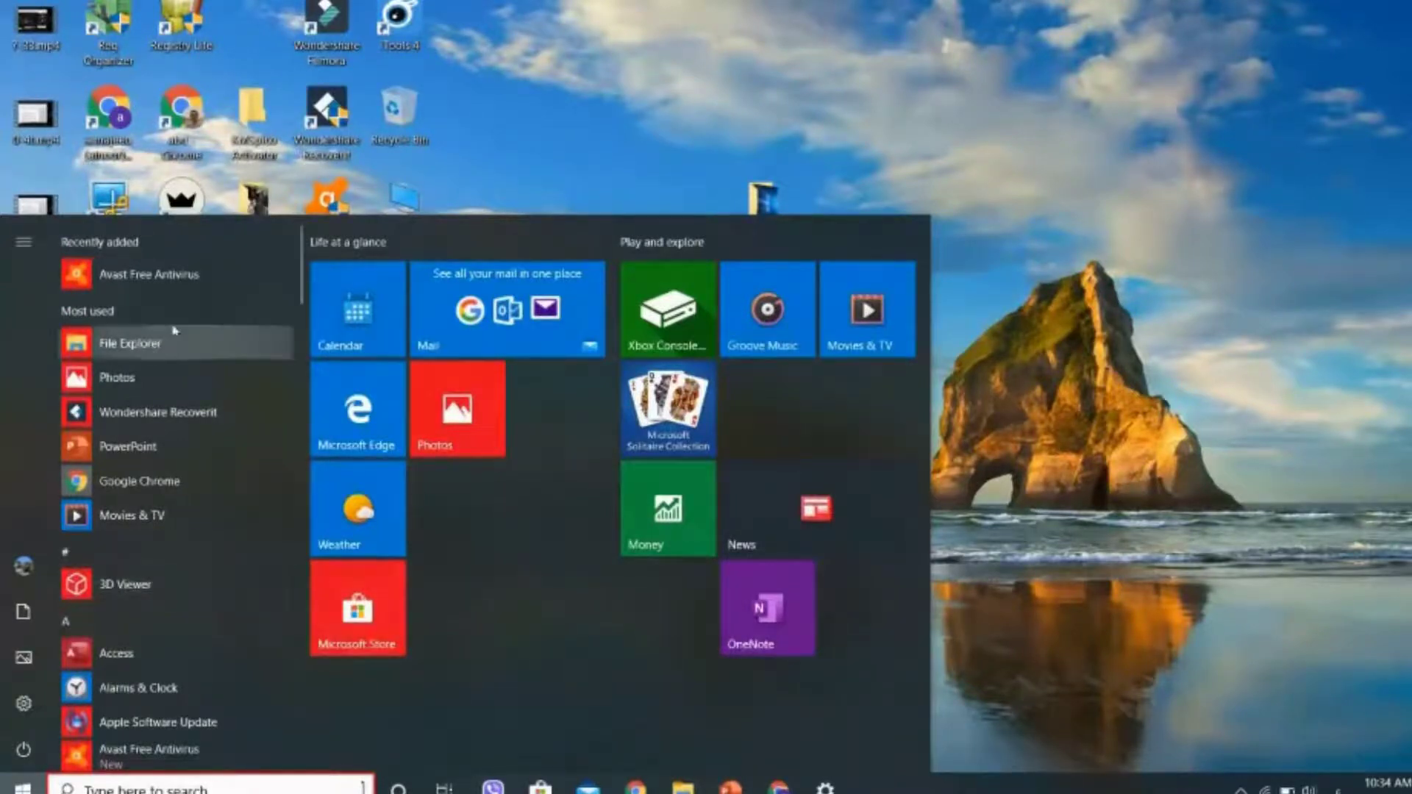
scroll(152, 536, "down", 10)
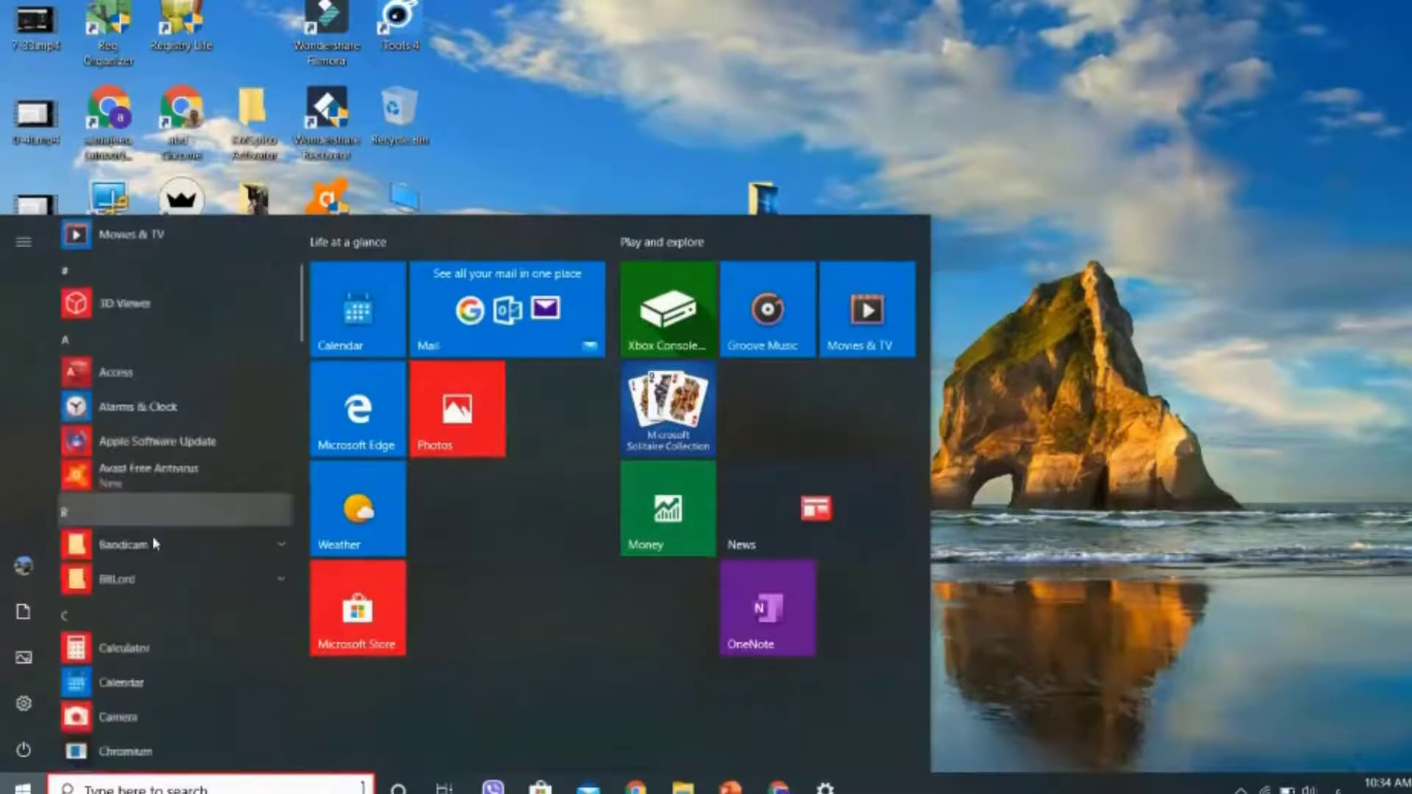
scroll(198, 432, "down", 5)
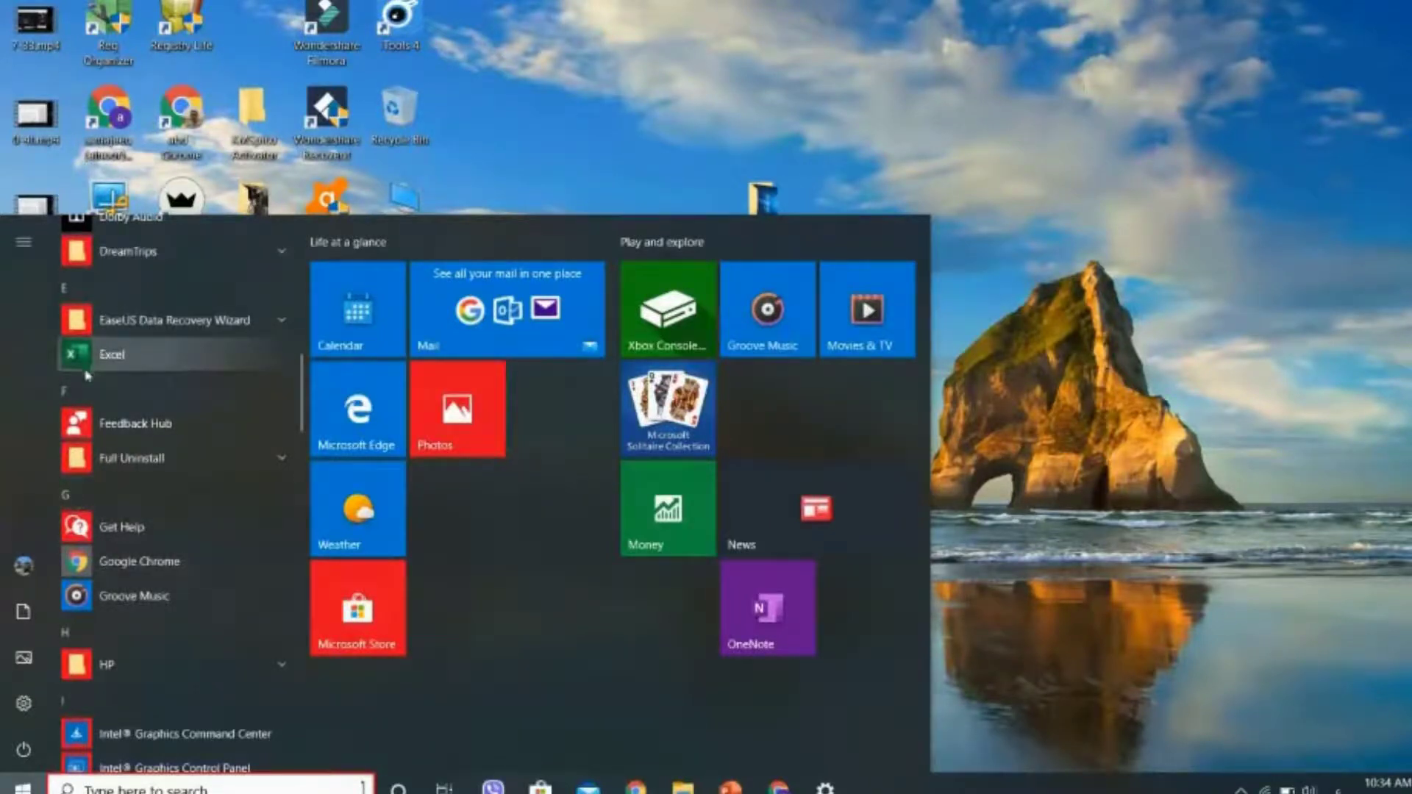
scroll(123, 437, "down", 4)
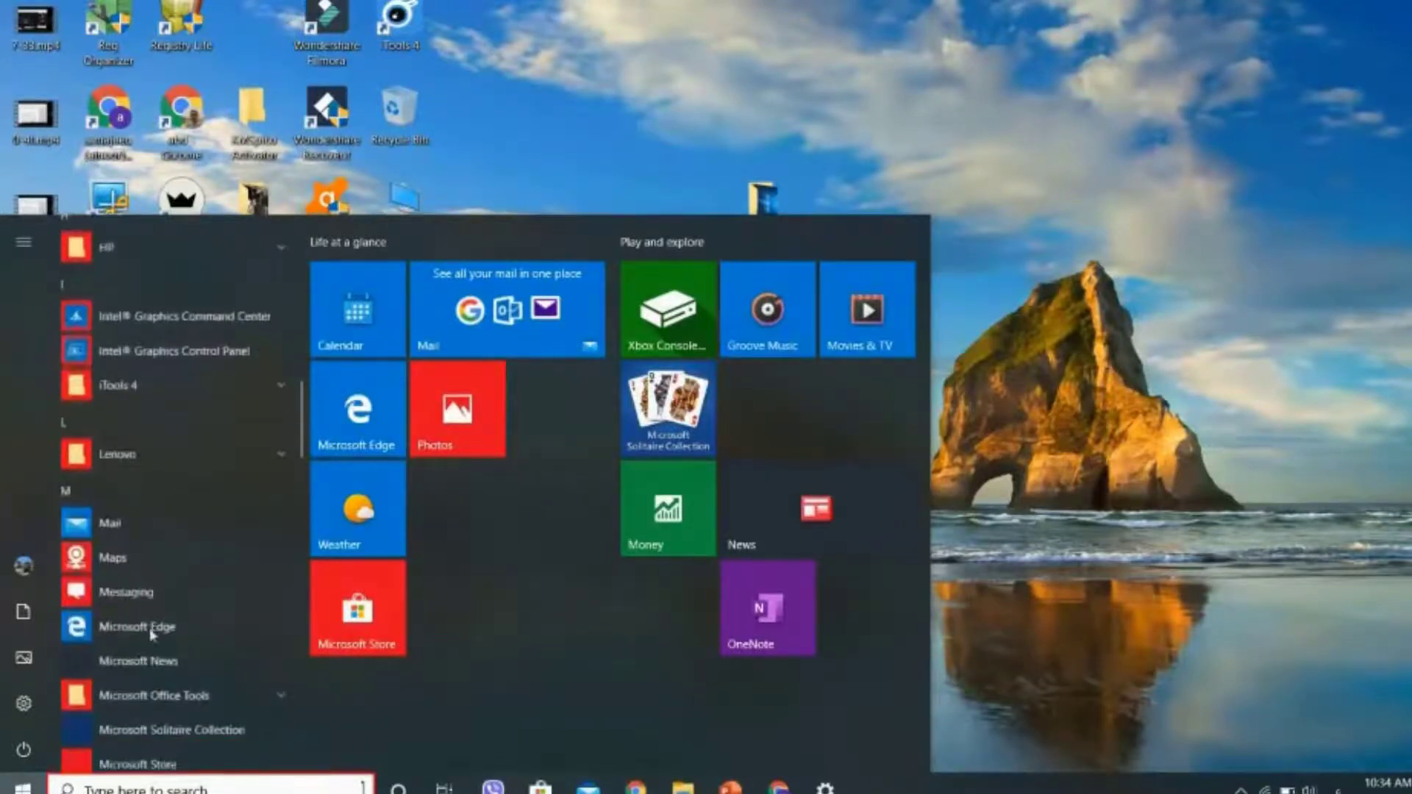
scroll(151, 629, "down", 6)
scroll(183, 570, "down", 6)
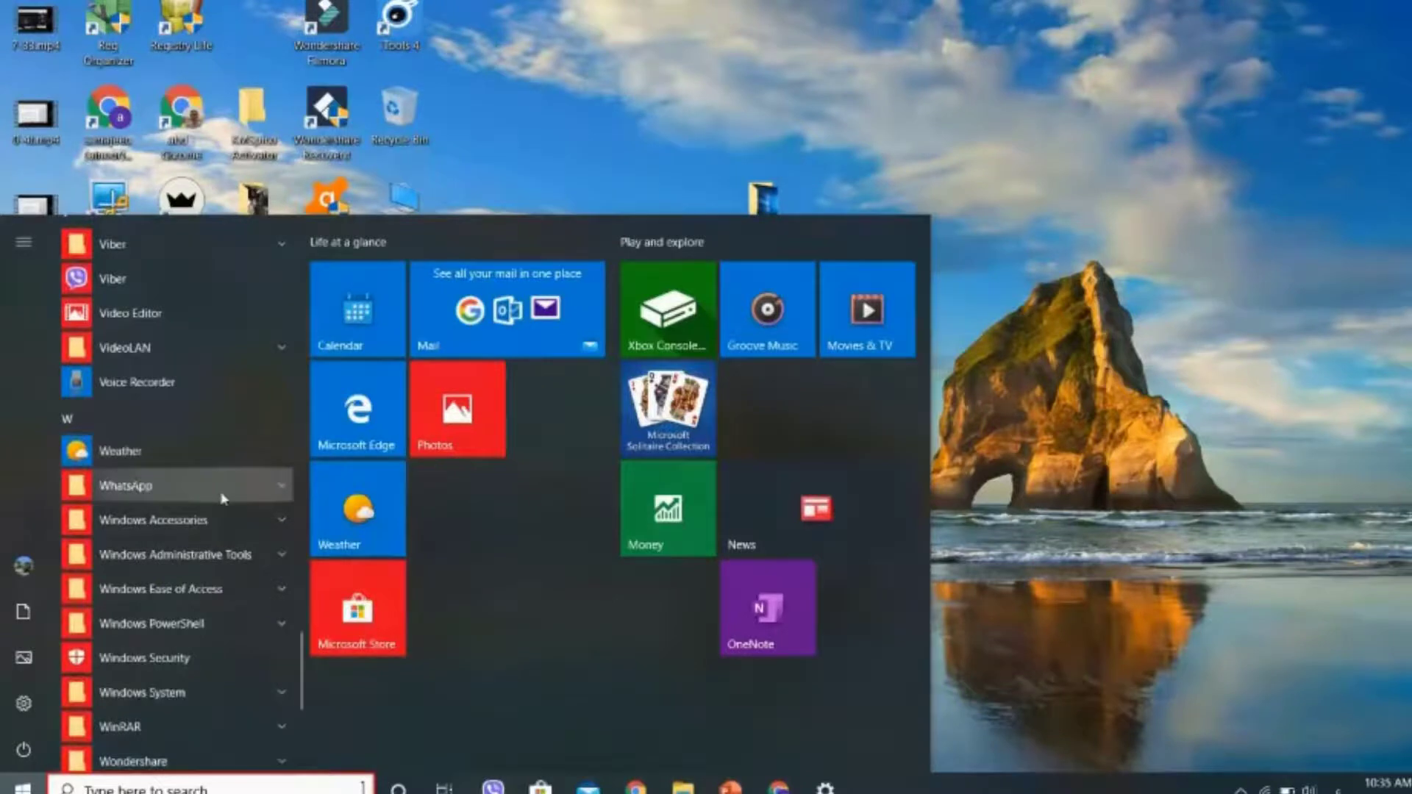
left_click(223, 486)
left_click(184, 520)
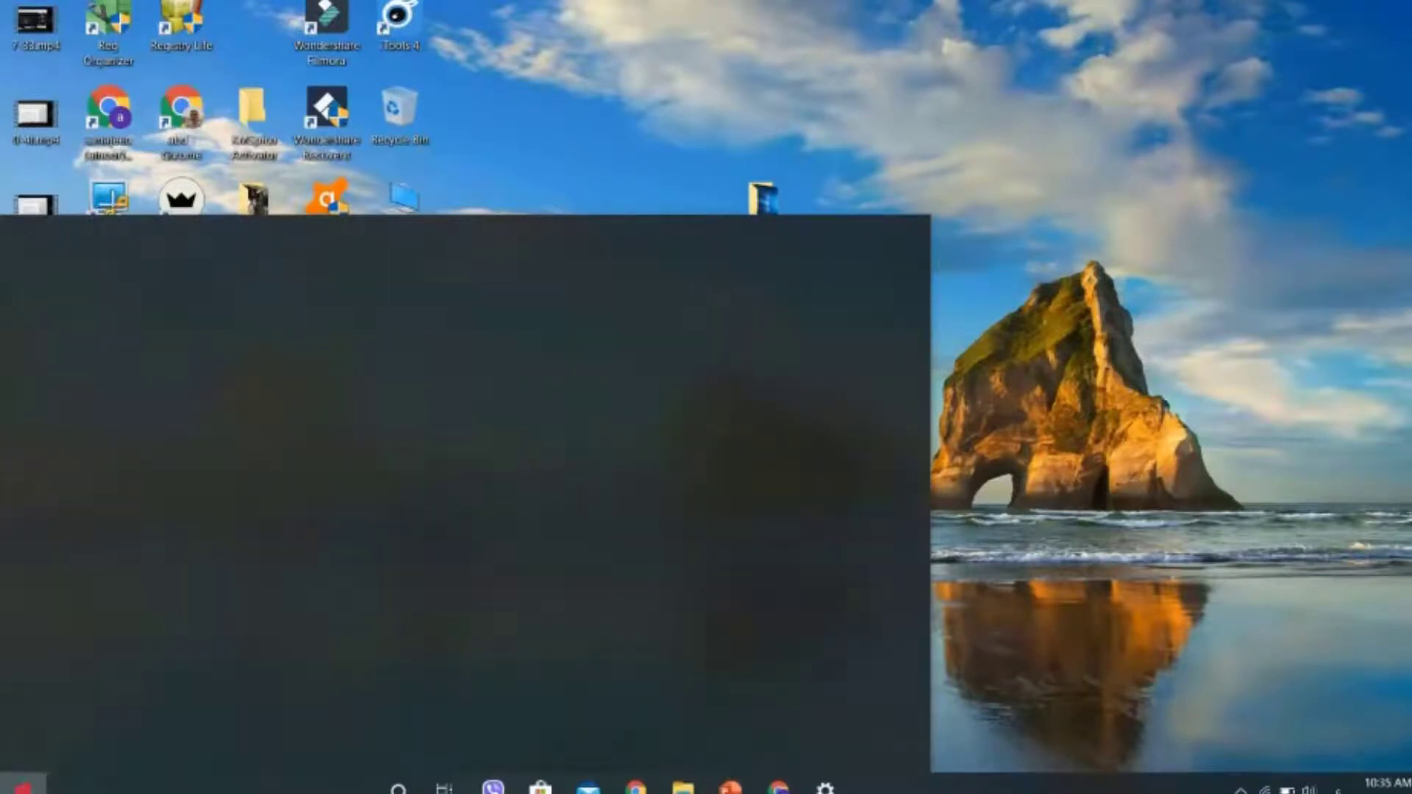
Pin WhatsApp from its app list folder to Start, and place its tile directly beside the Microsoft Store tile
key("super")
scroll(121, 515, "down", 10)
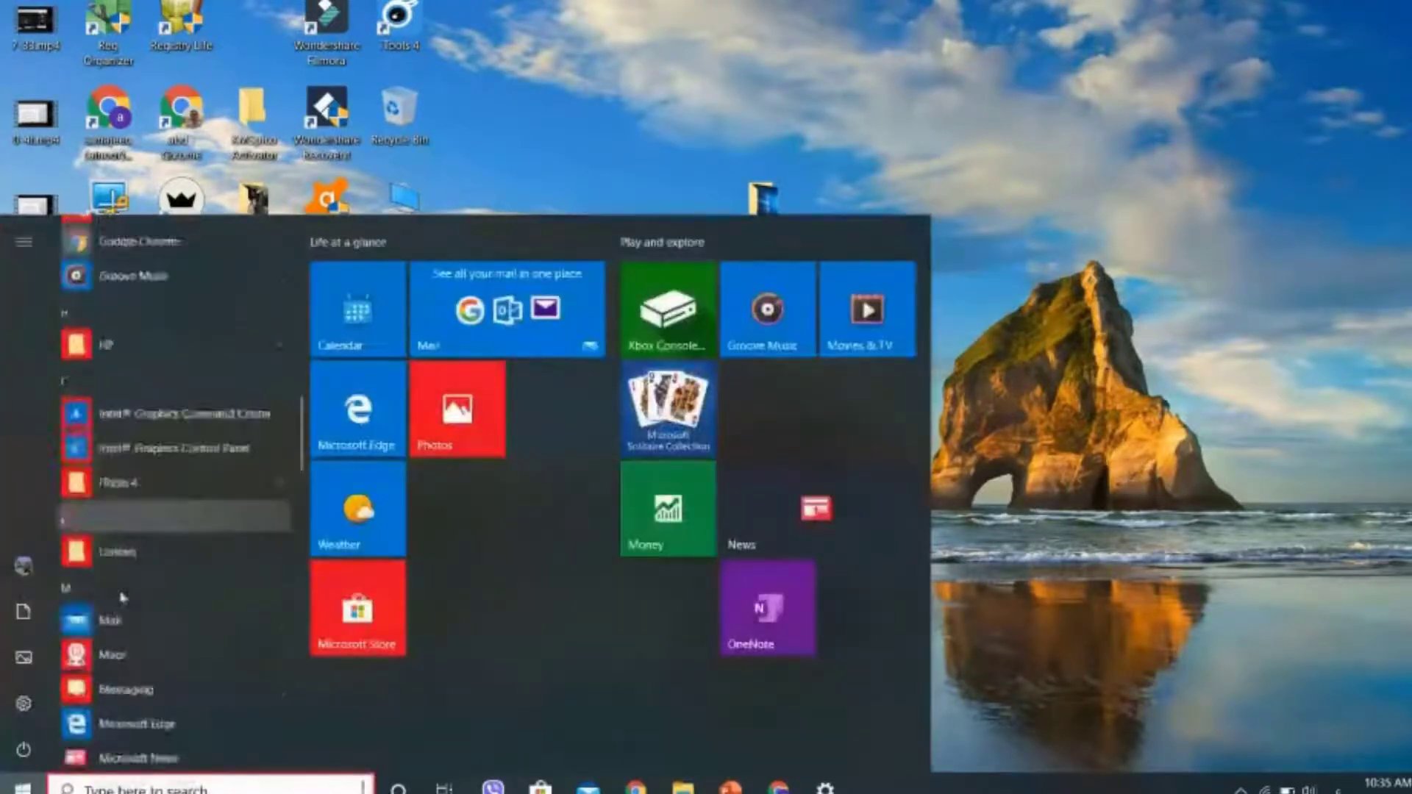
scroll(115, 631, "down", 8)
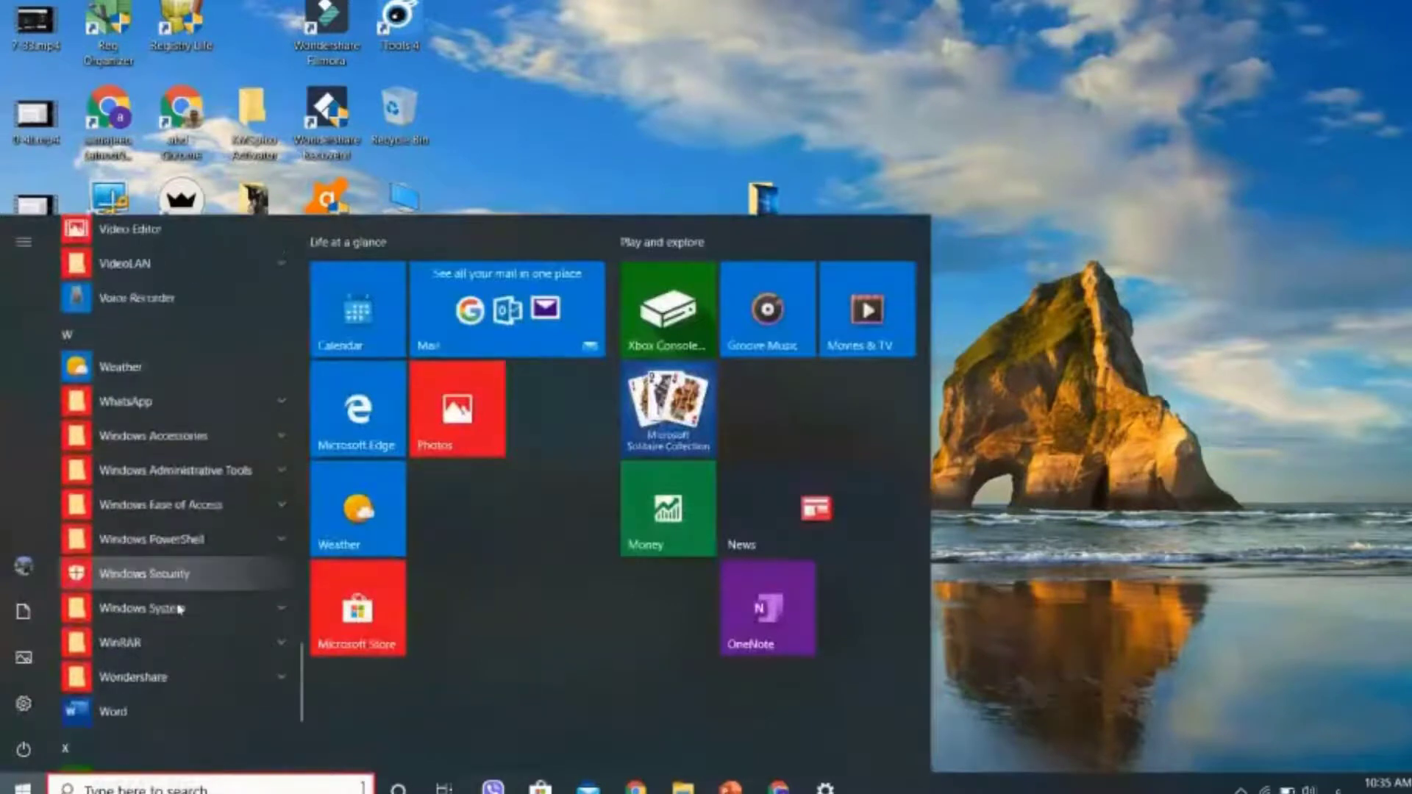
scroll(188, 599, "up", 2)
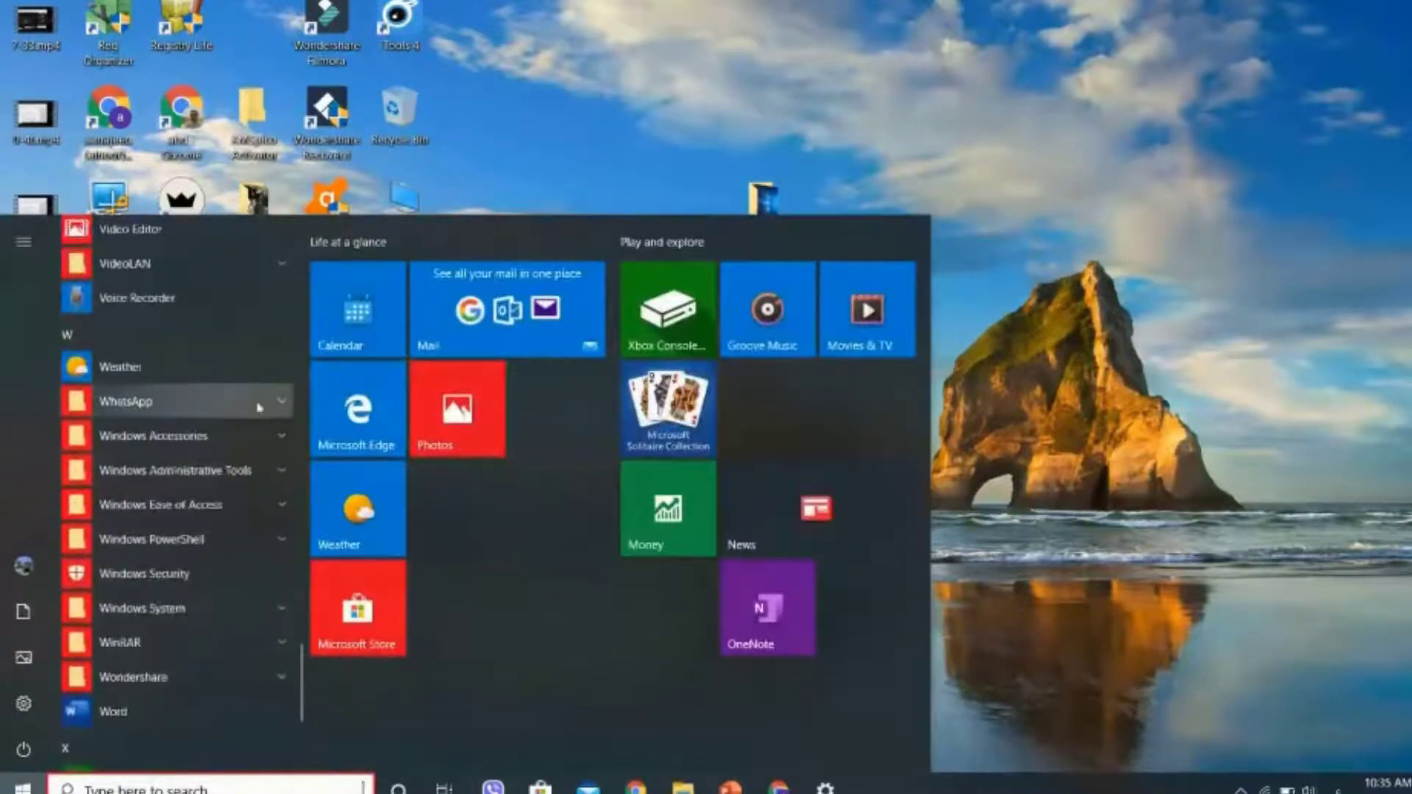
left_click(284, 408)
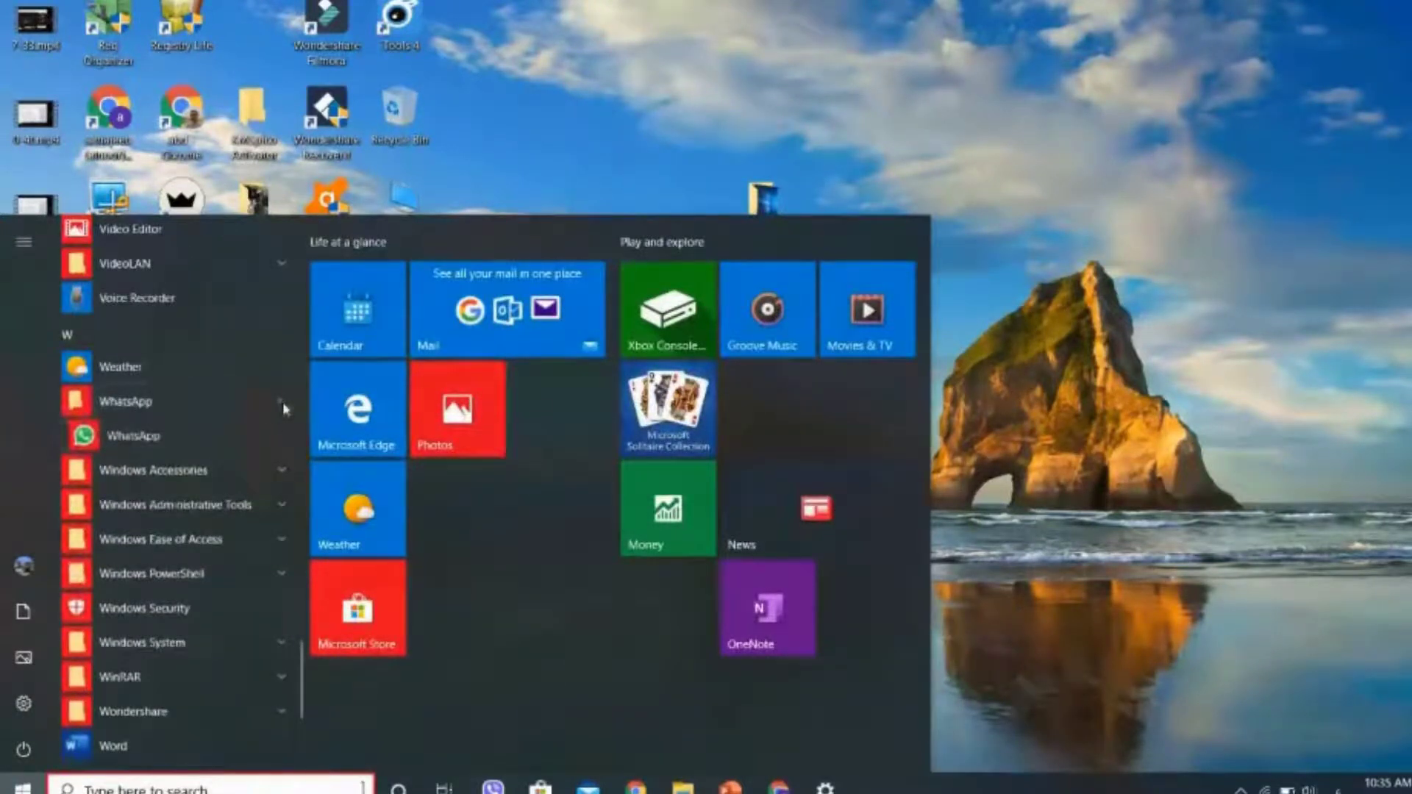
right_click(94, 444)
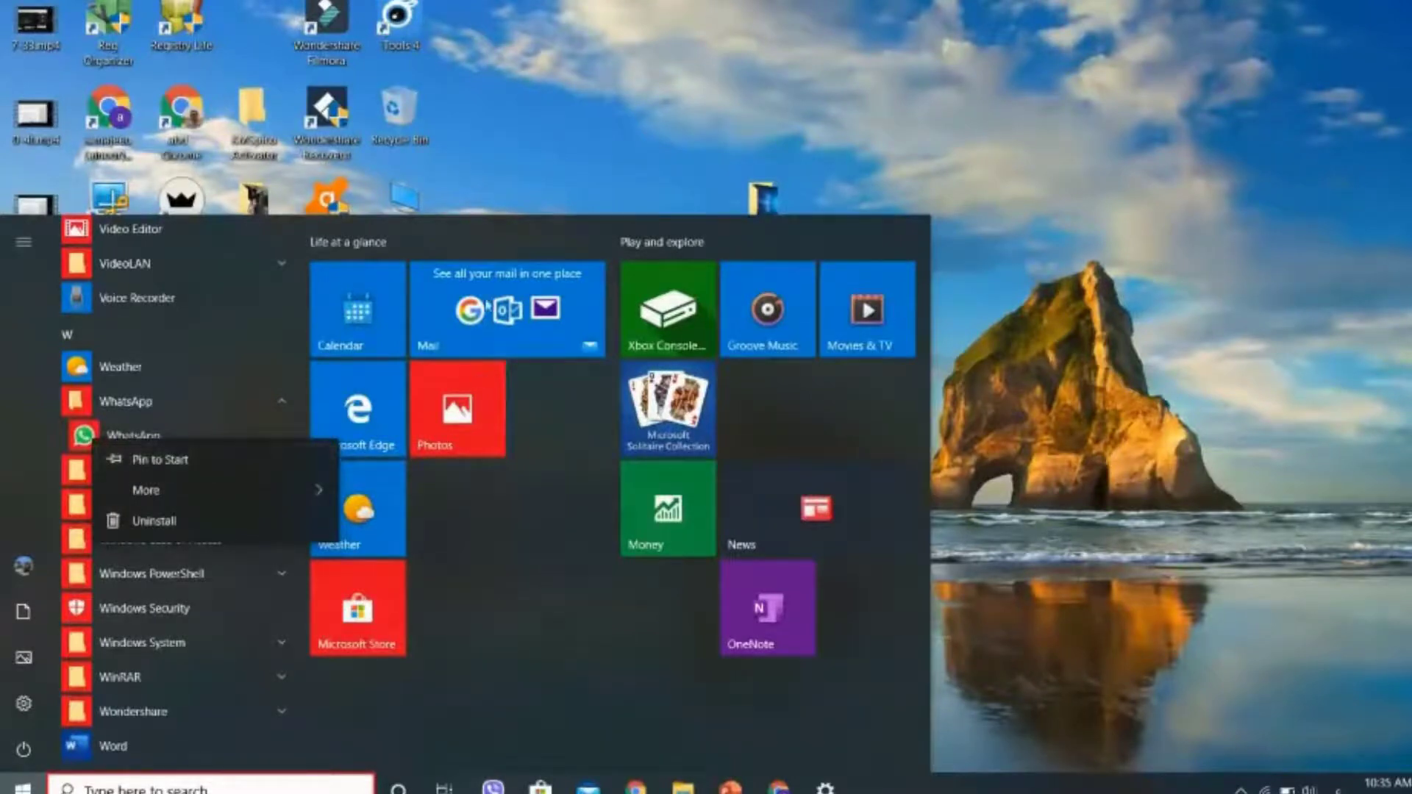
left_click(256, 461)
left_click_drag(378, 735, 550, 648)
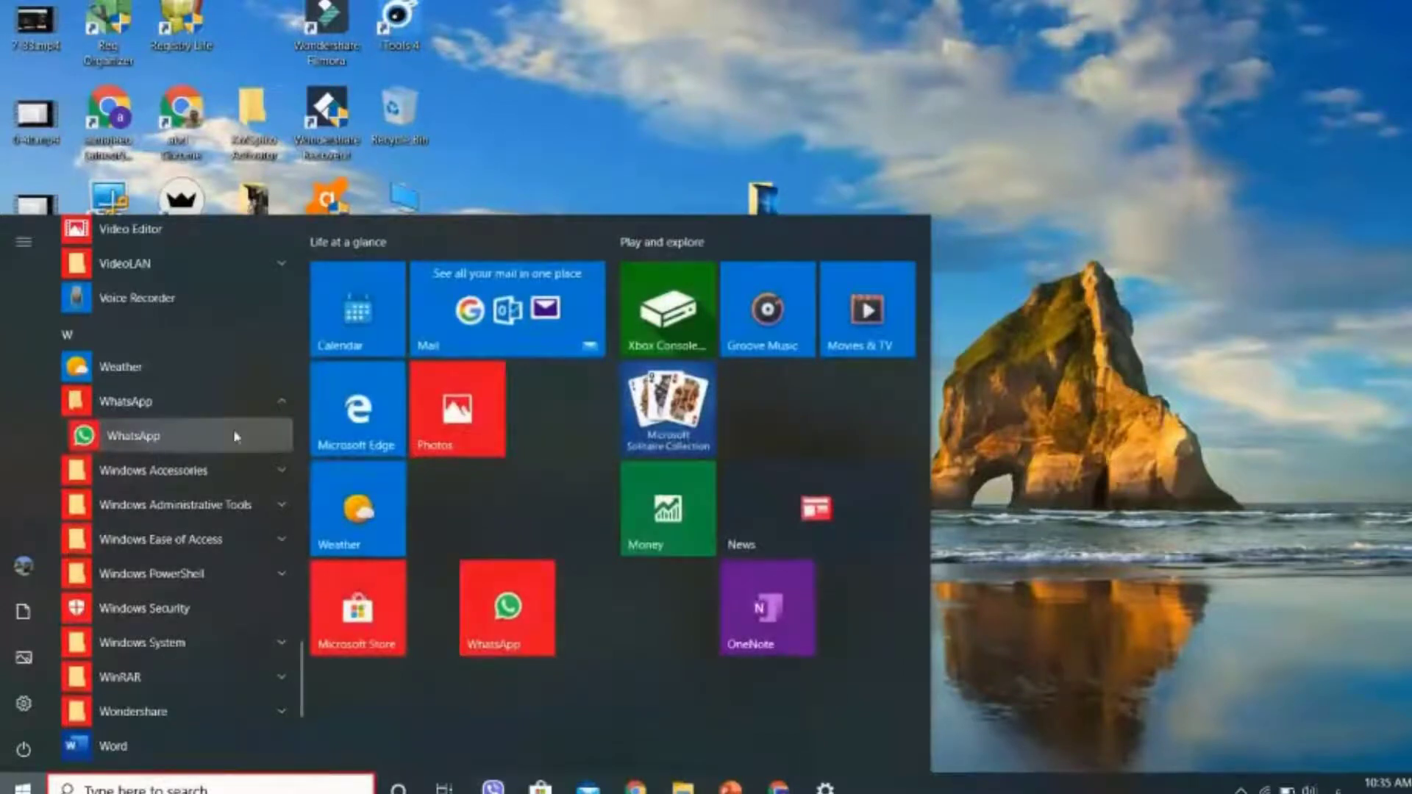
left_click_drag(464, 602, 430, 609)
Pin WhatsApp to the taskbar from the Start menu's app list, and close the Start menu
right_click(189, 436)
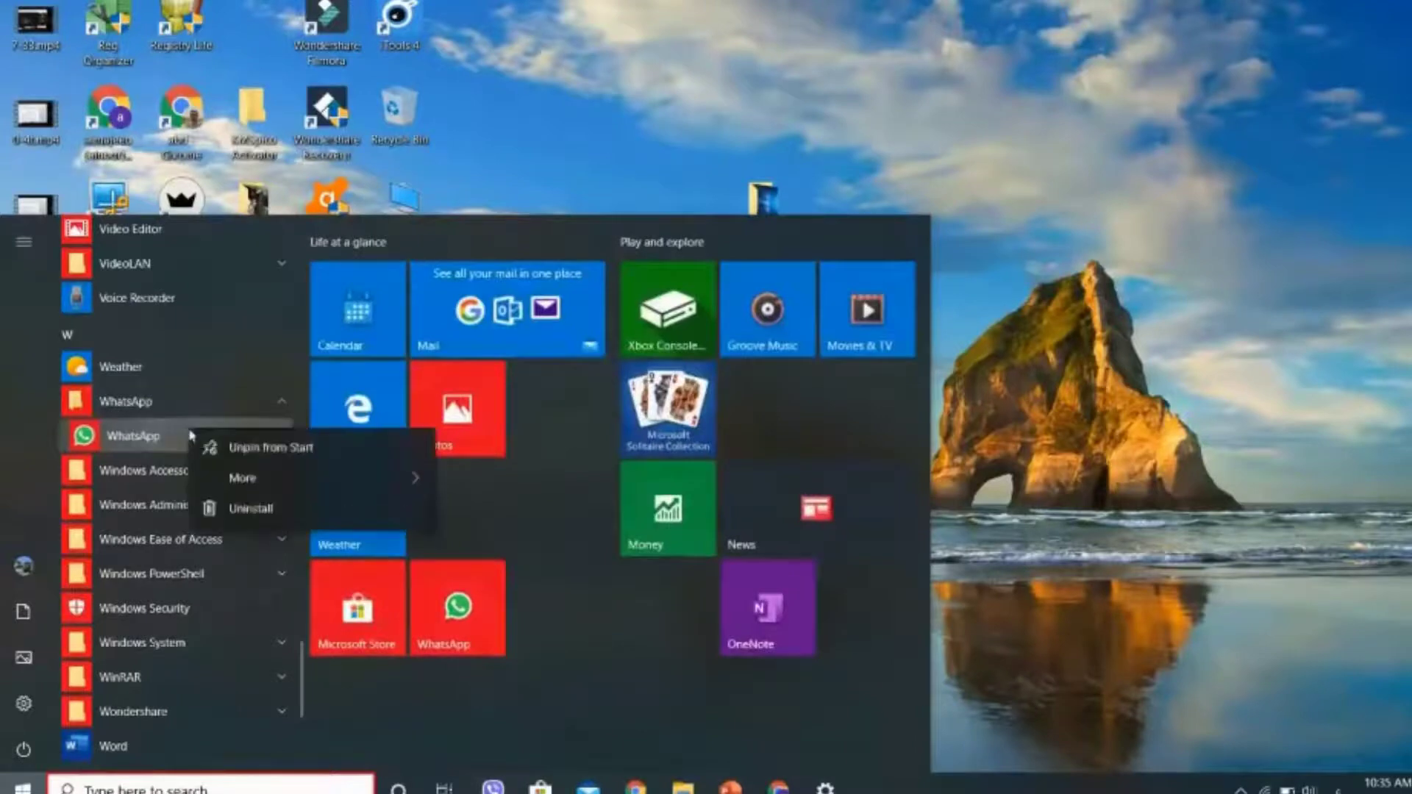
left_click(274, 480)
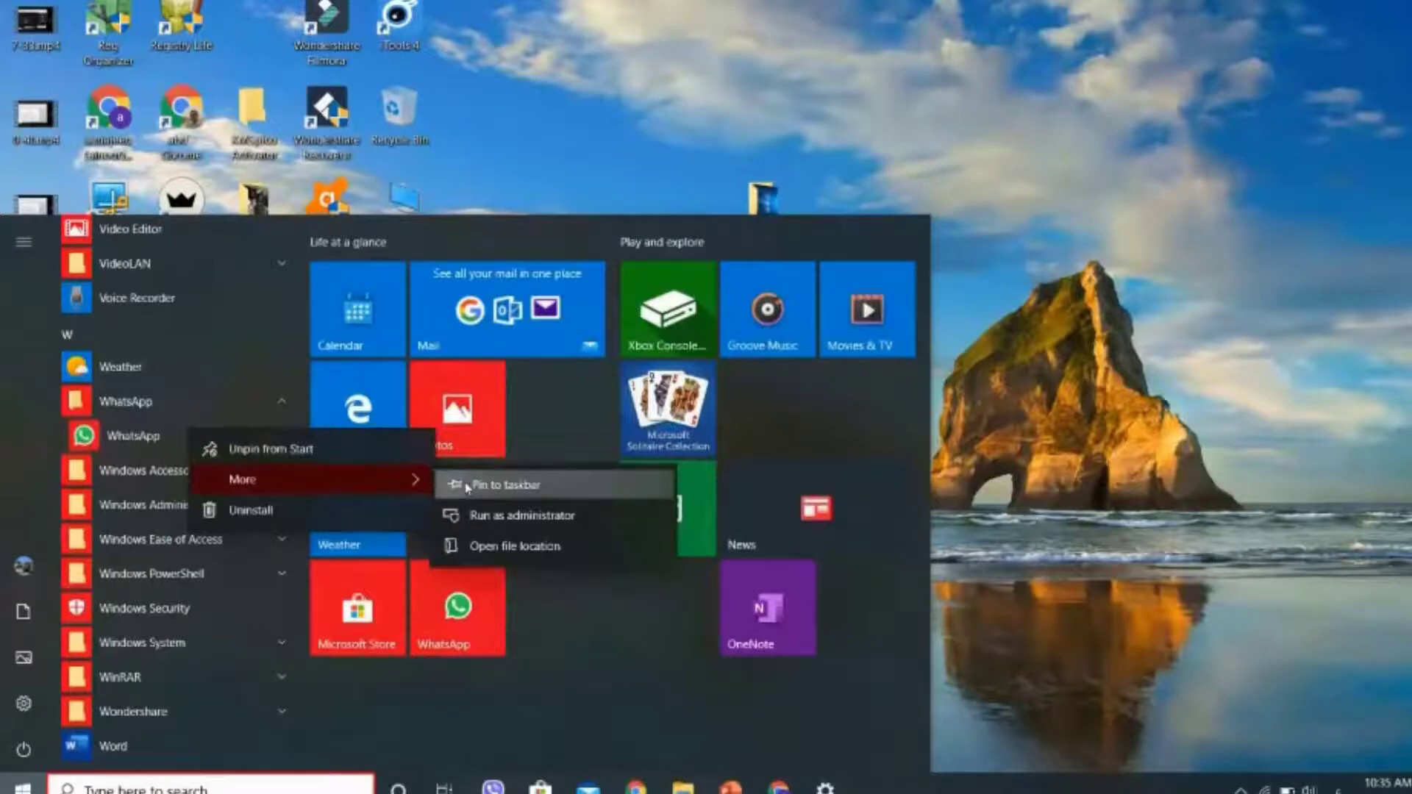
left_click(468, 486)
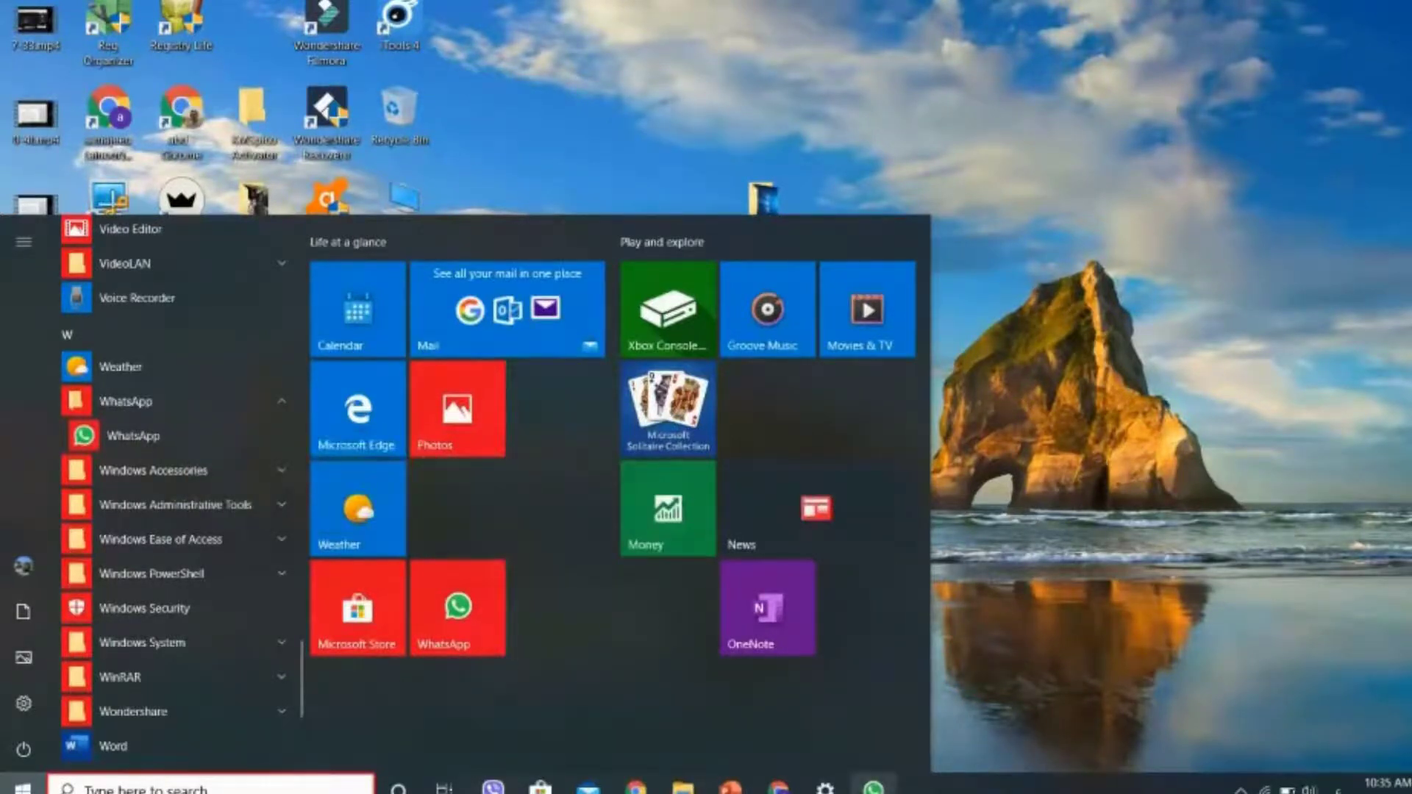
key("Escape")
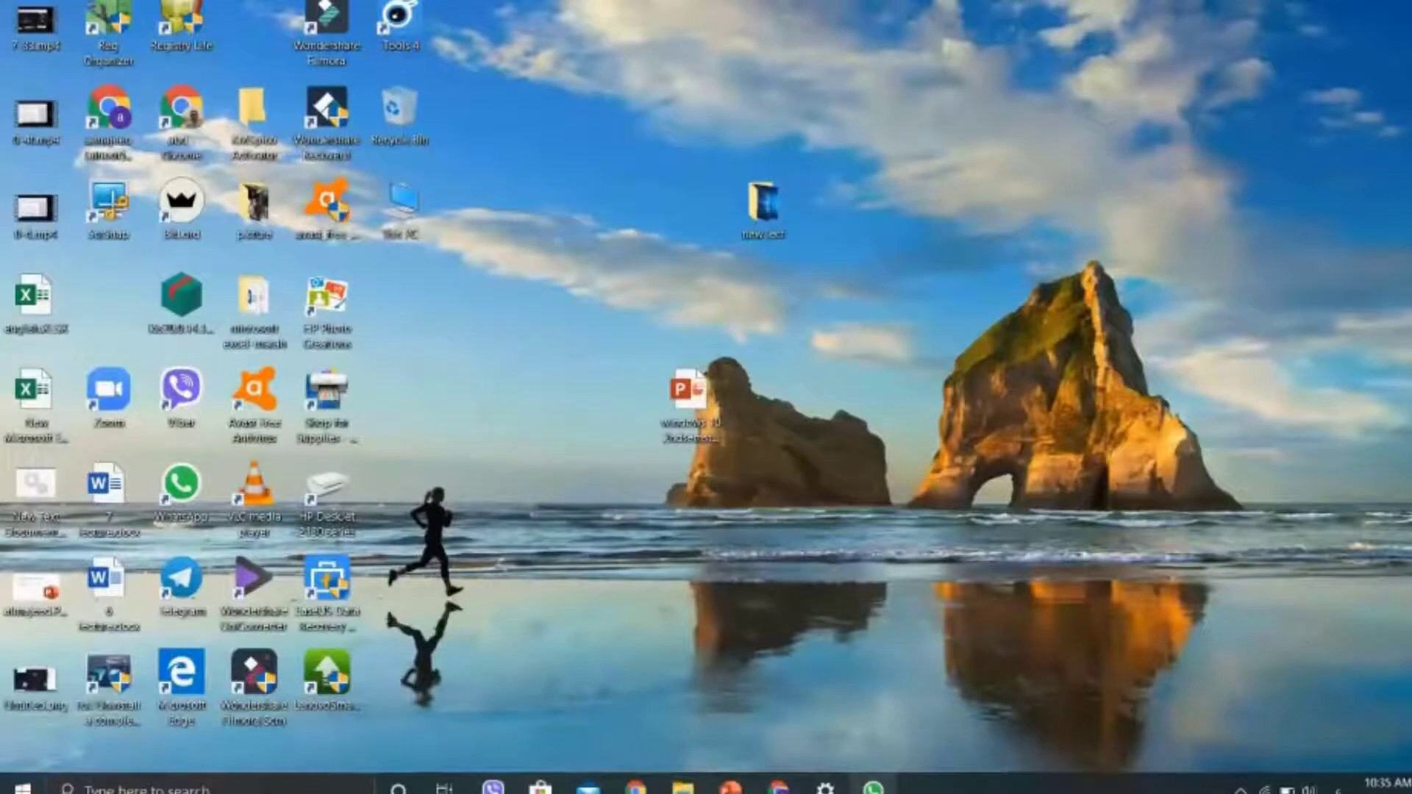
Find WhatsApp in the Start menu's app list again and unpin it from the taskbar
key("super")
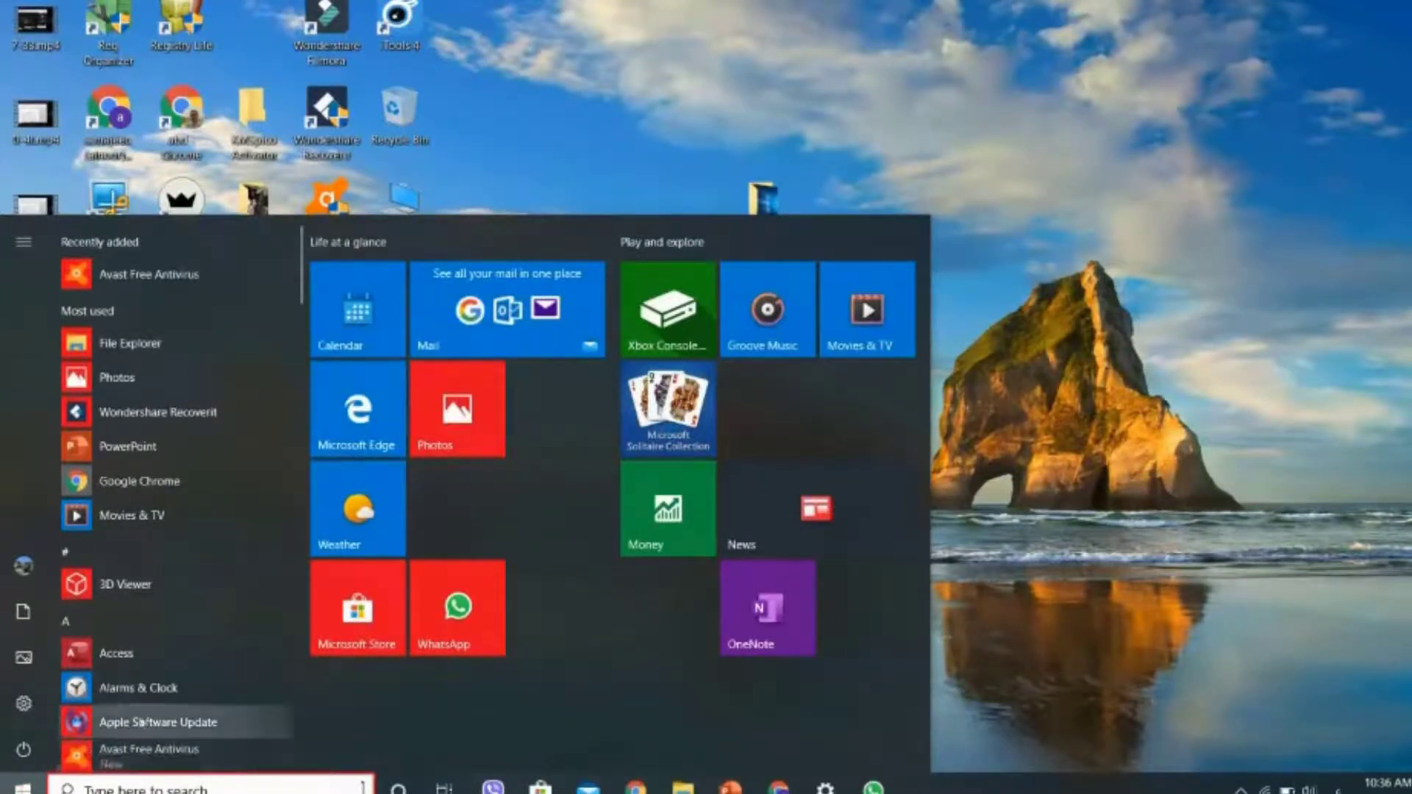
scroll(150, 724, "down", 5)
scroll(150, 723, "down", 18)
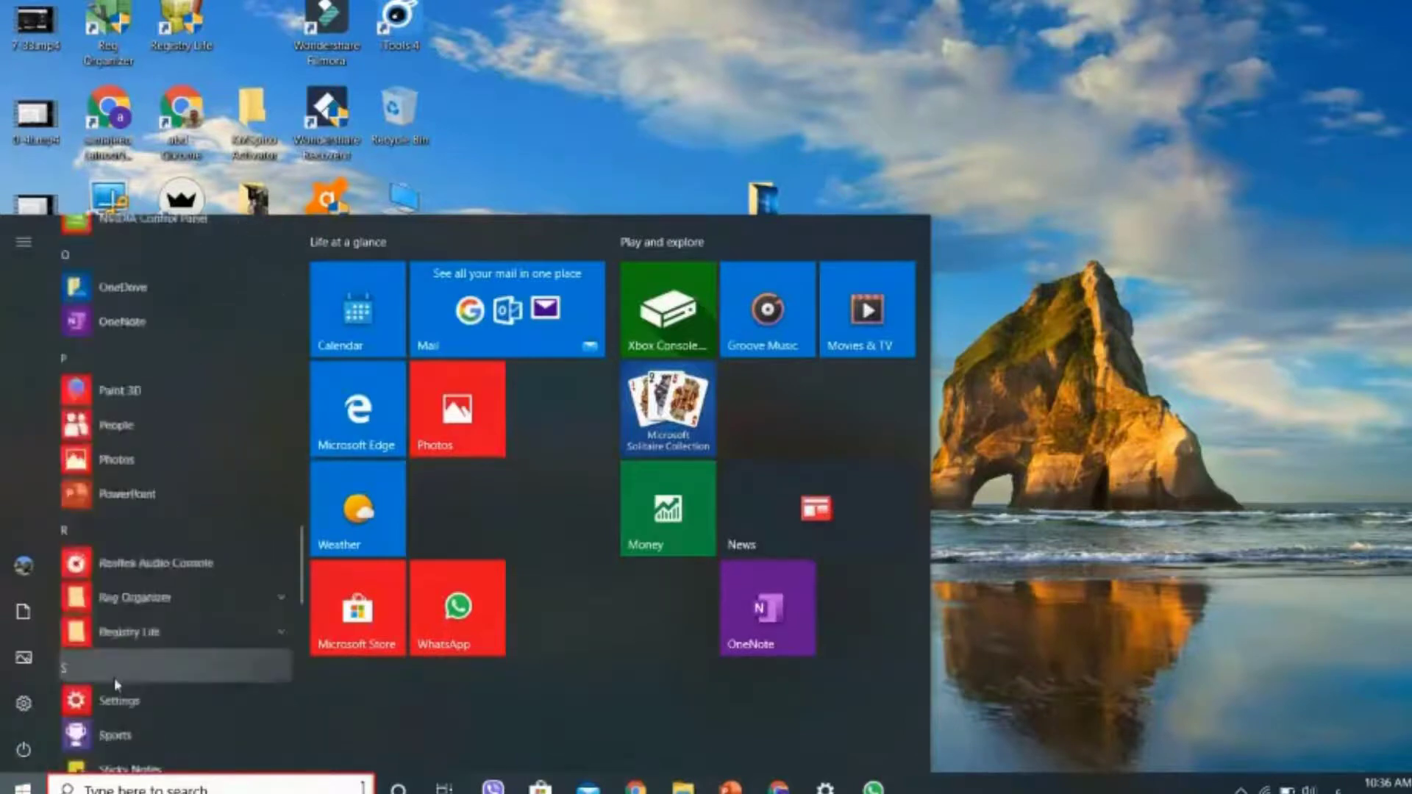
scroll(114, 605, "down", 4)
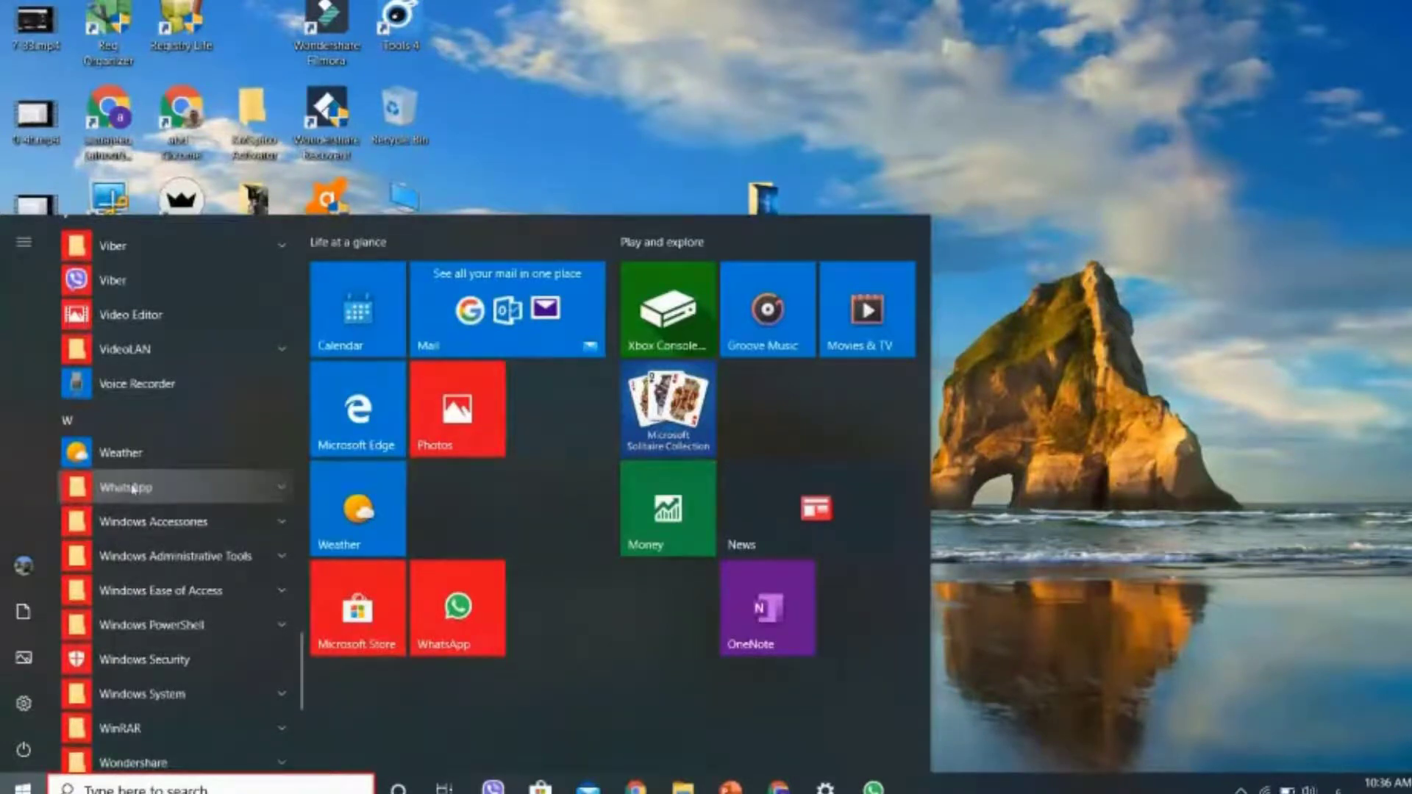
left_click(232, 502)
right_click(202, 523)
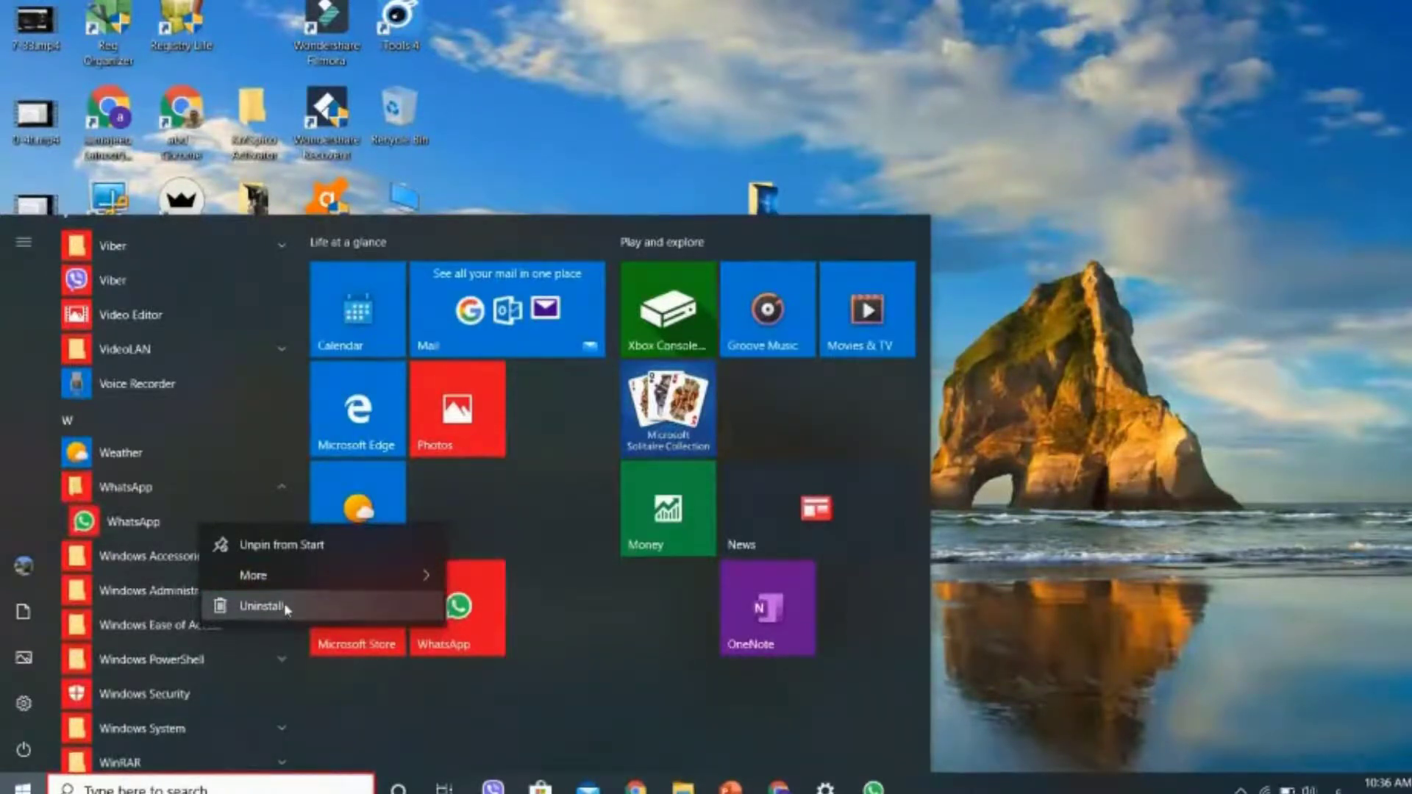
mouse_move(294, 580)
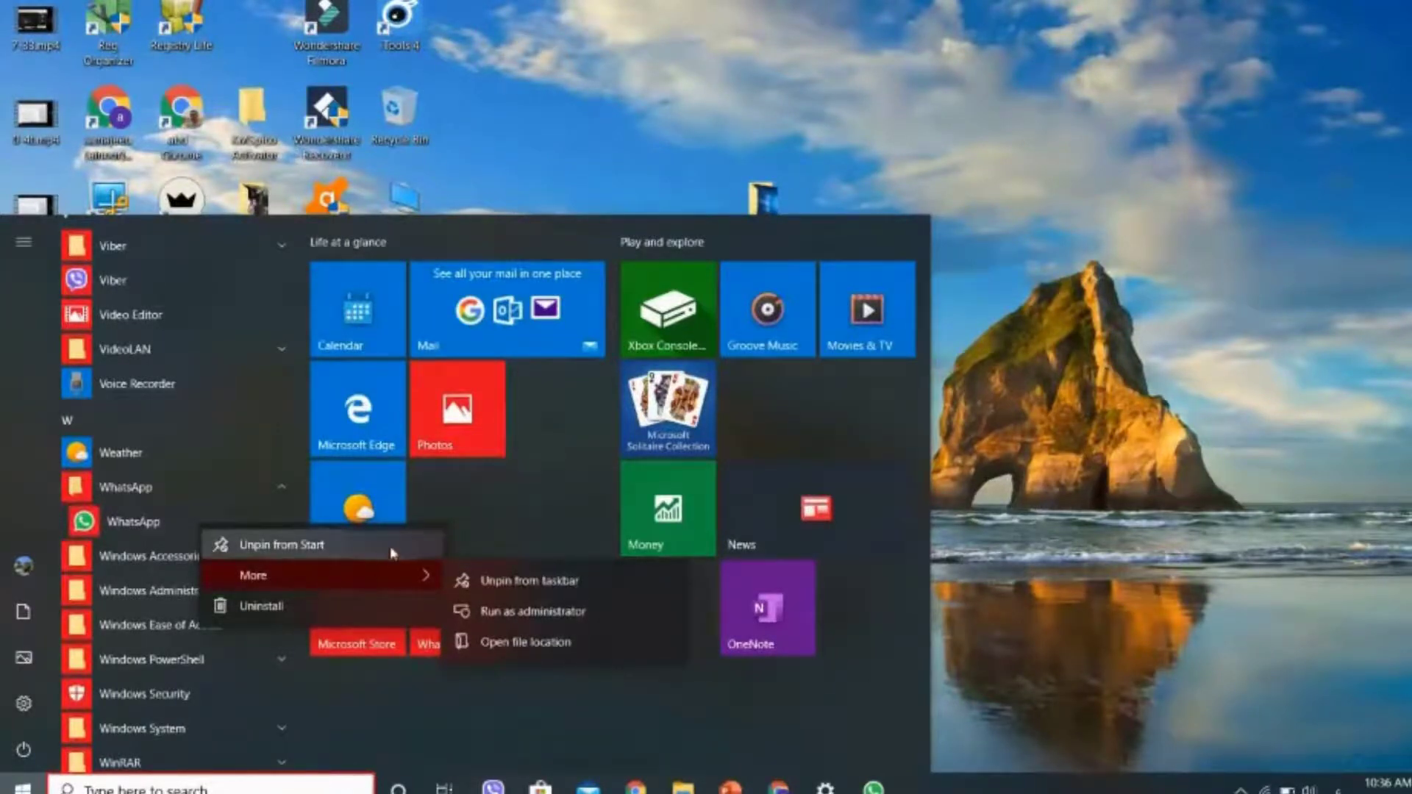
left_click(476, 591)
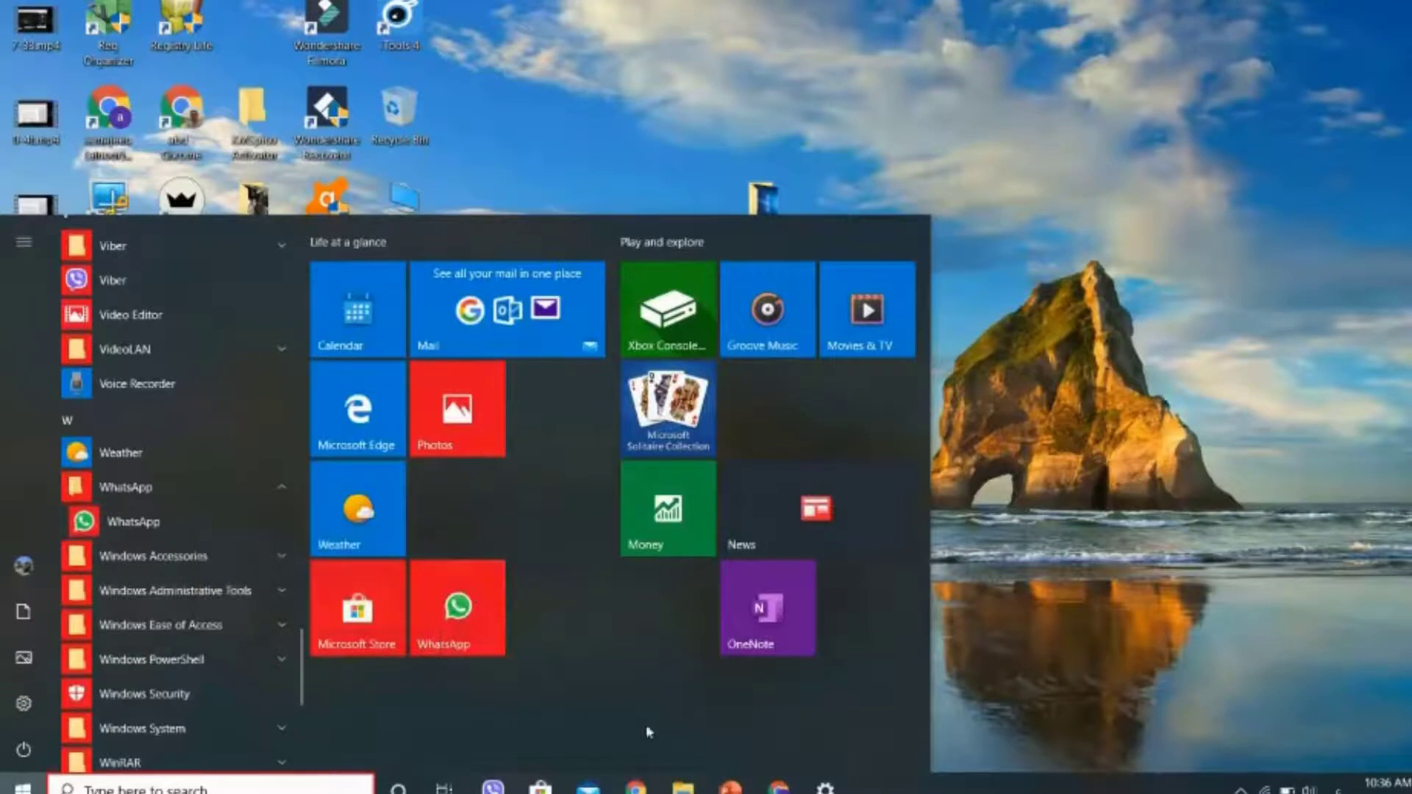
Open the file location of WhatsApp from the Start menu, and close the File Explorer window
right_click(145, 521)
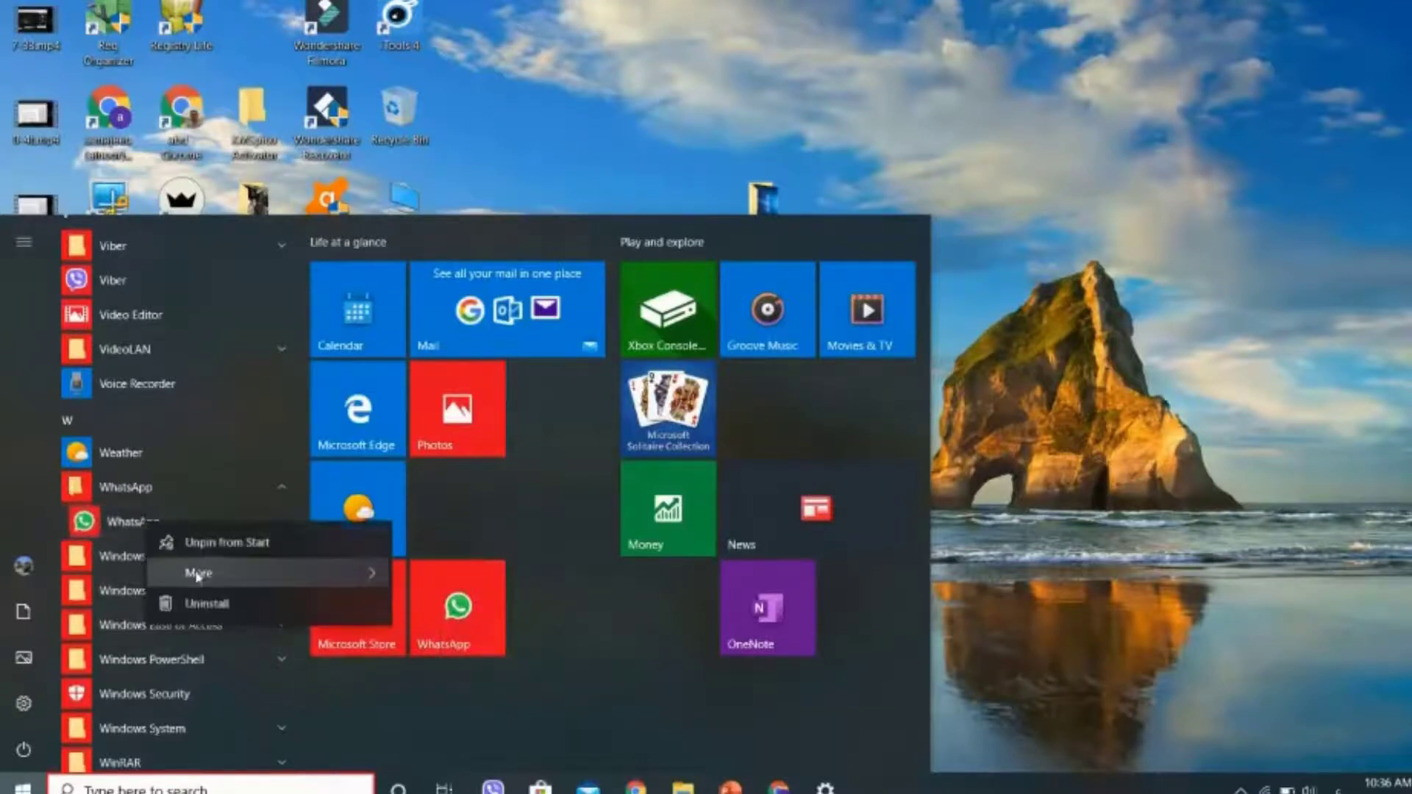
mouse_move(201, 581)
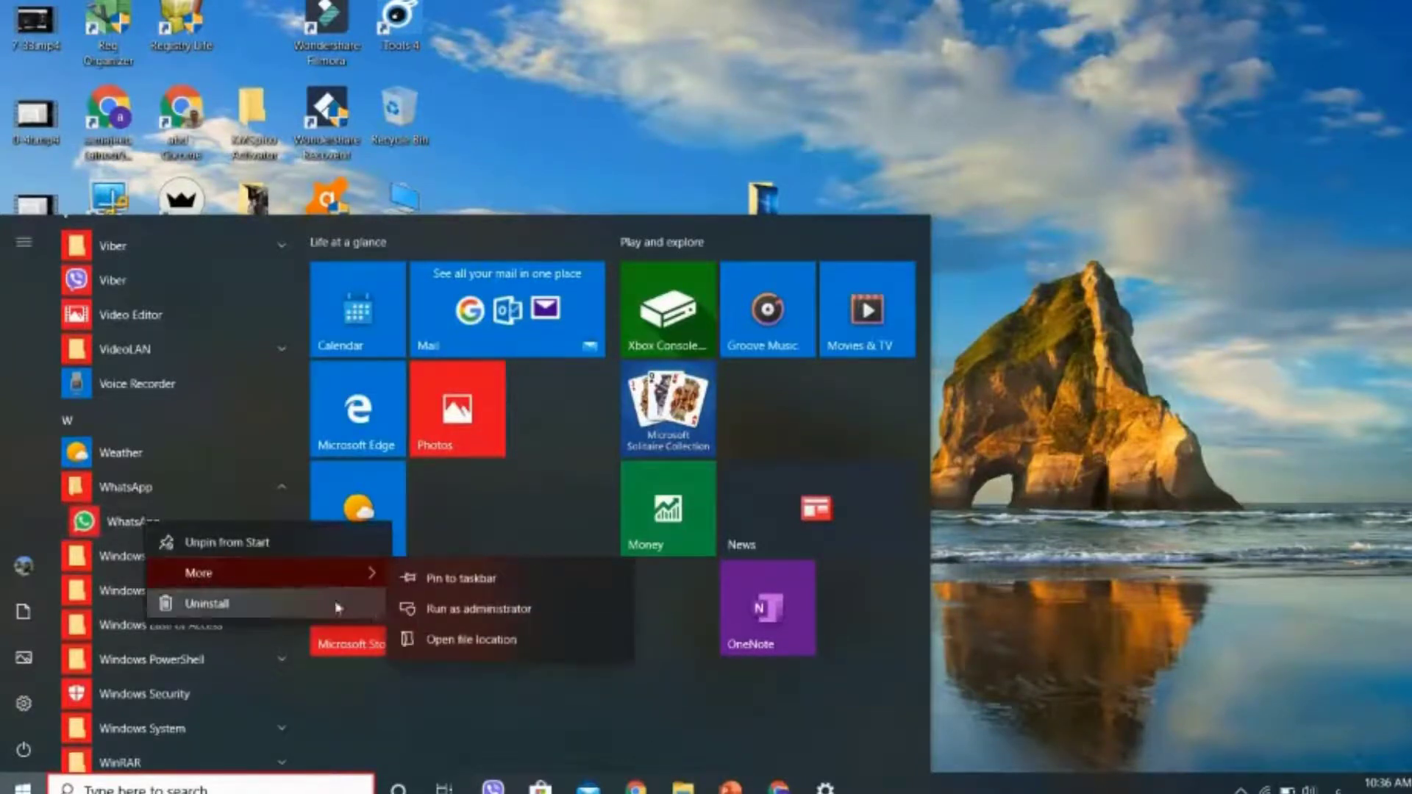
left_click(426, 640)
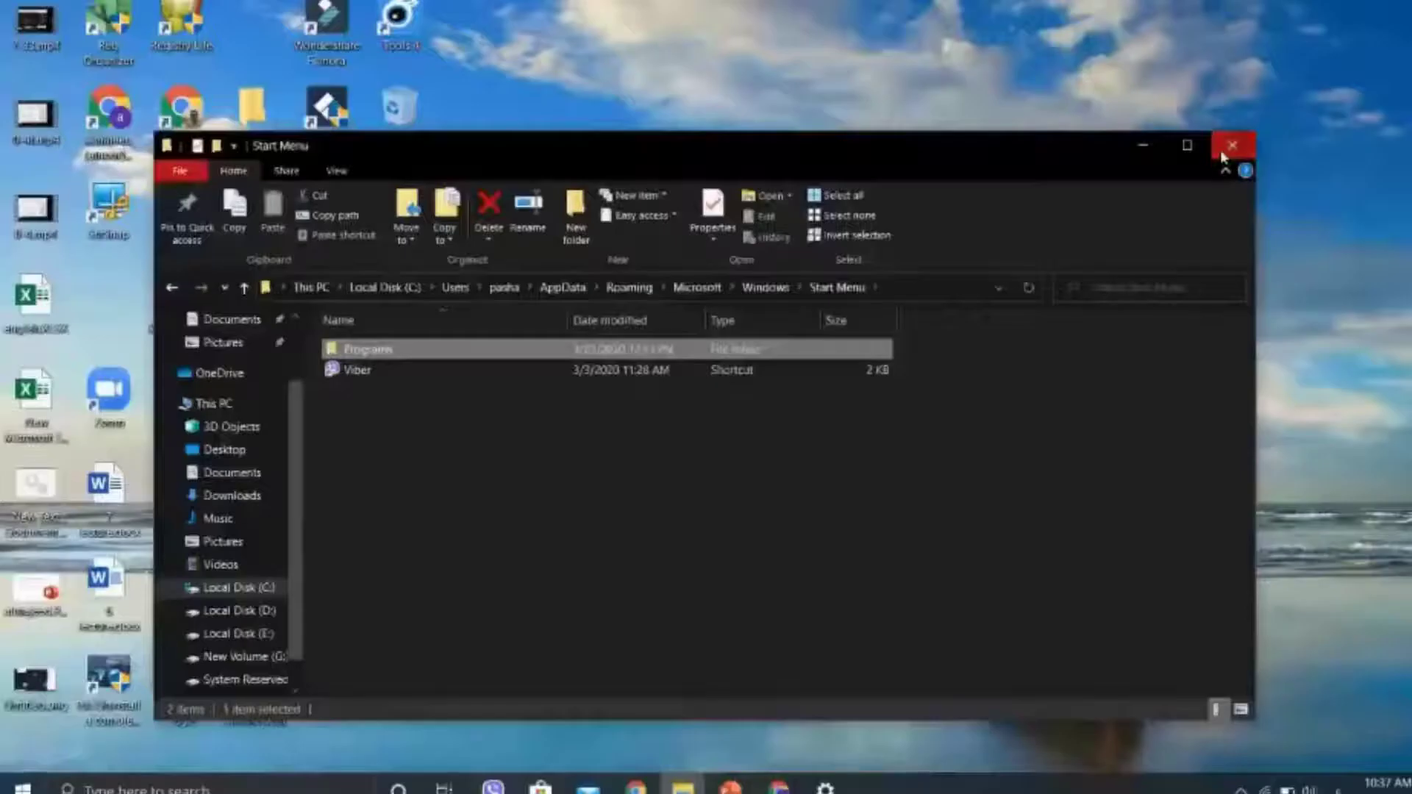
left_click(1220, 149)
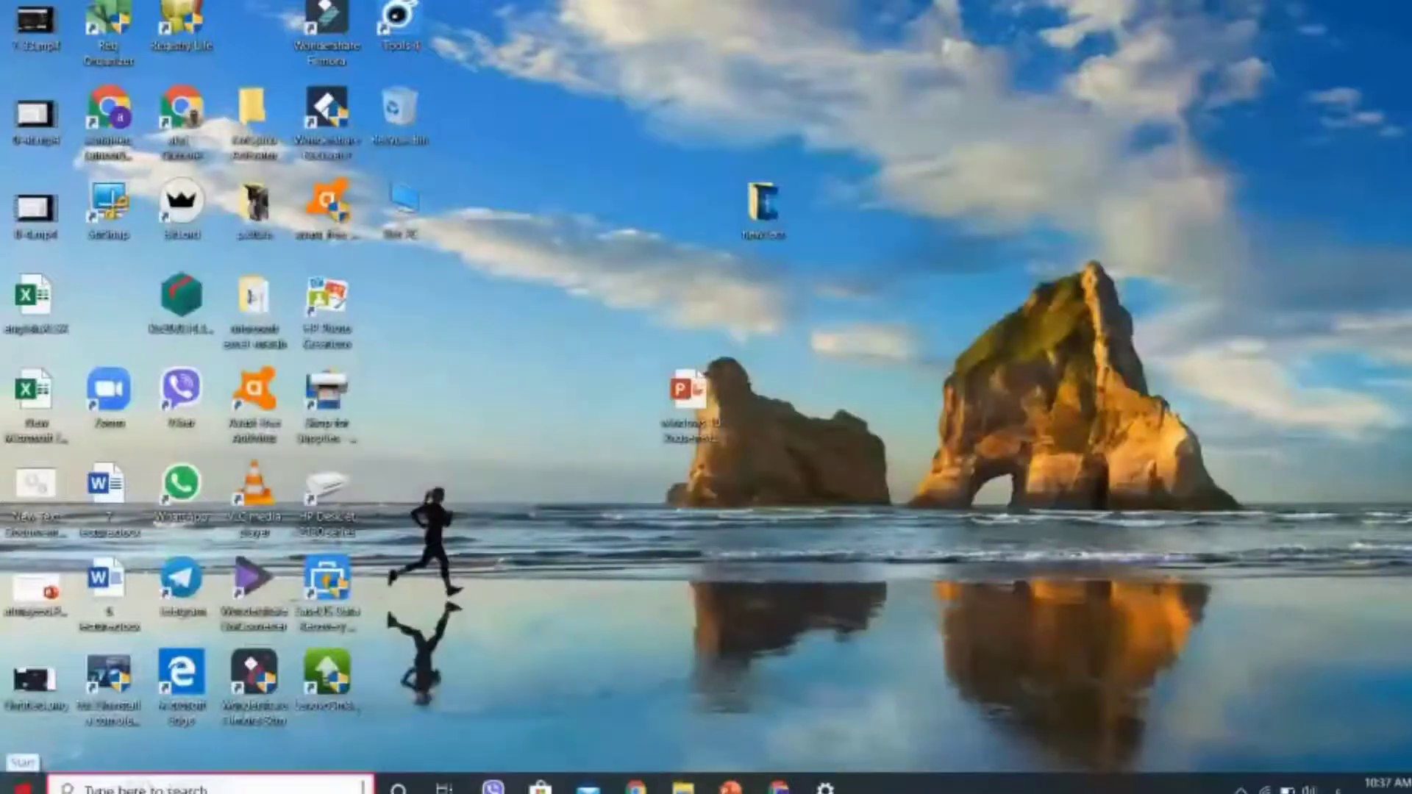
Show the Start menu's Sleep, Shut down and Restart options, and switch to the Power Options slide in PowerPoint
left_click(22, 784)
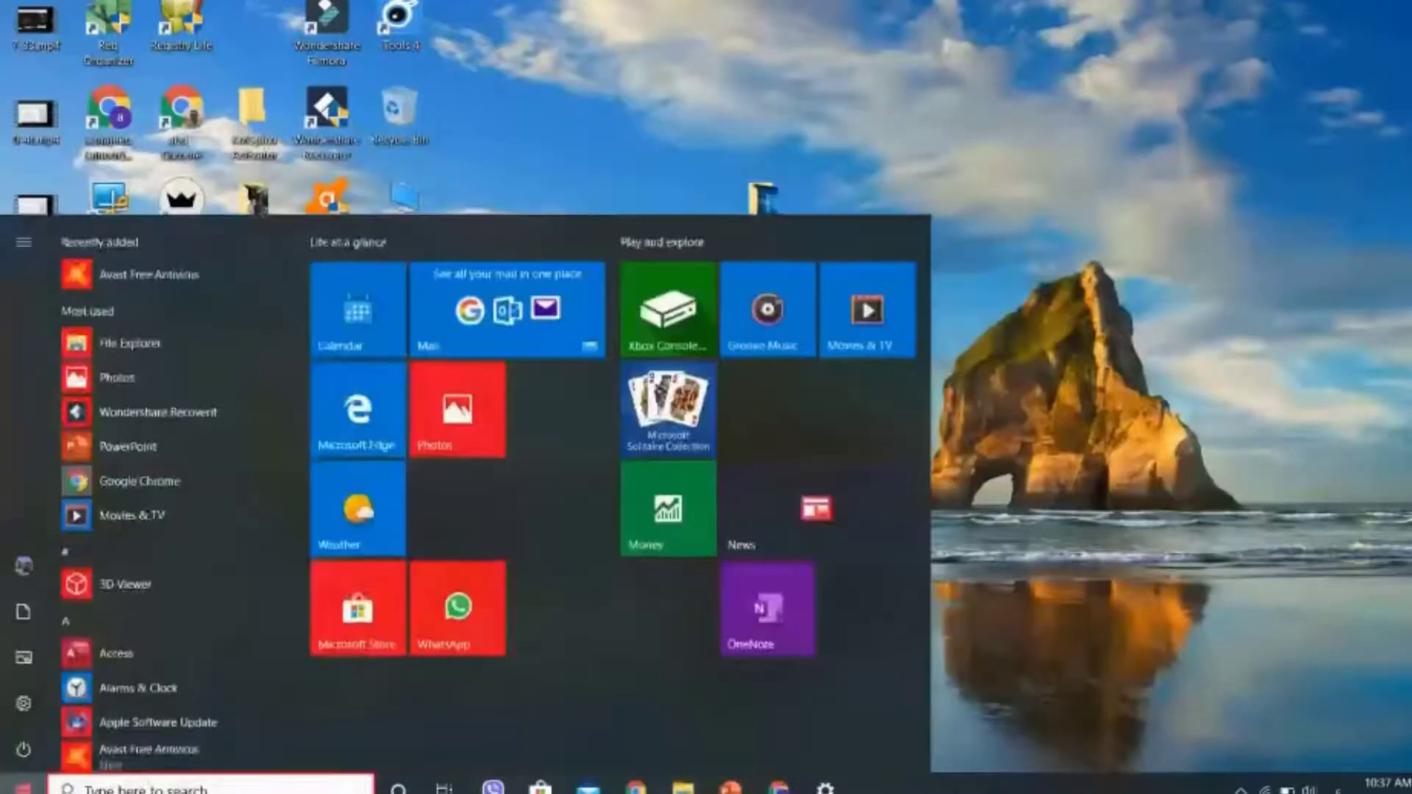
left_click(21, 757)
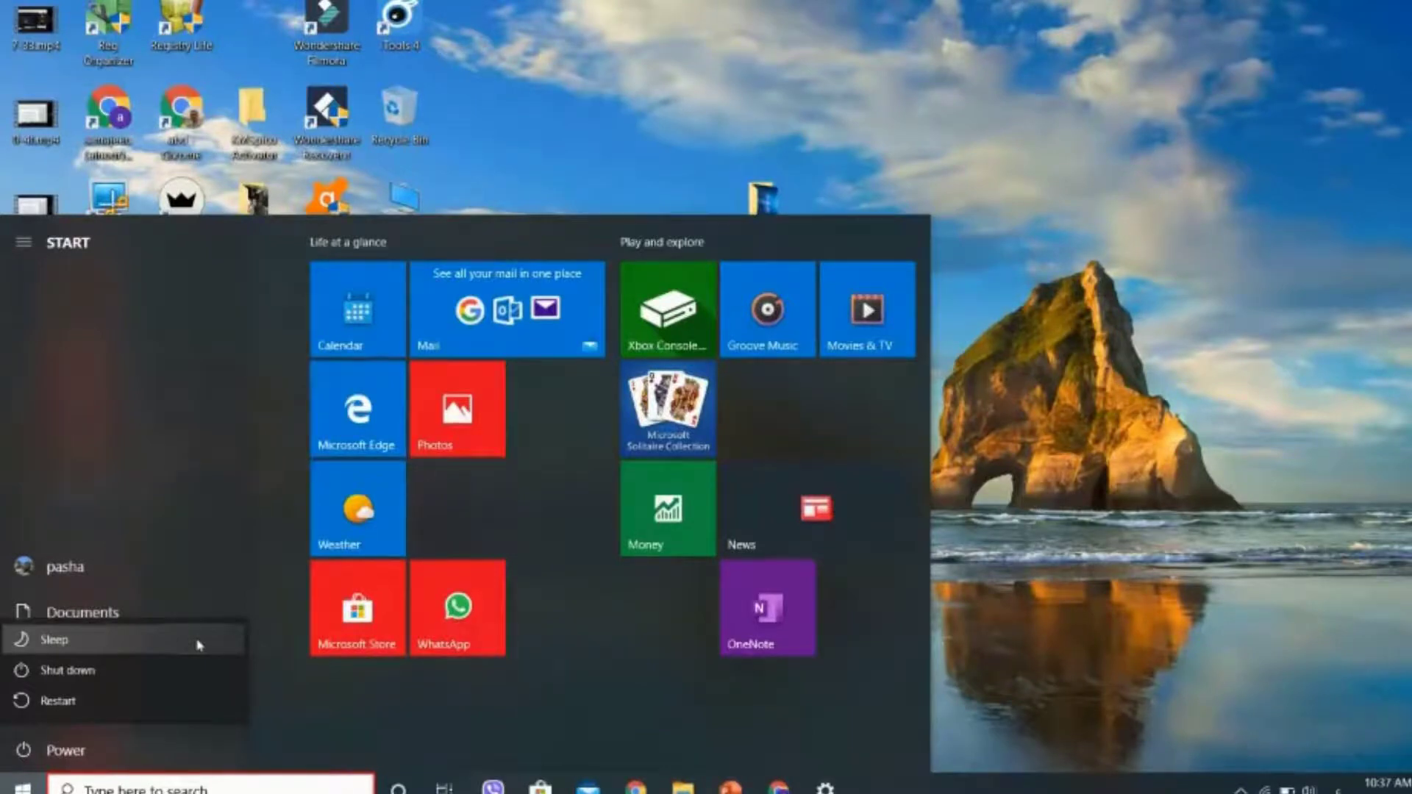
key("Escape")
key("Escape")
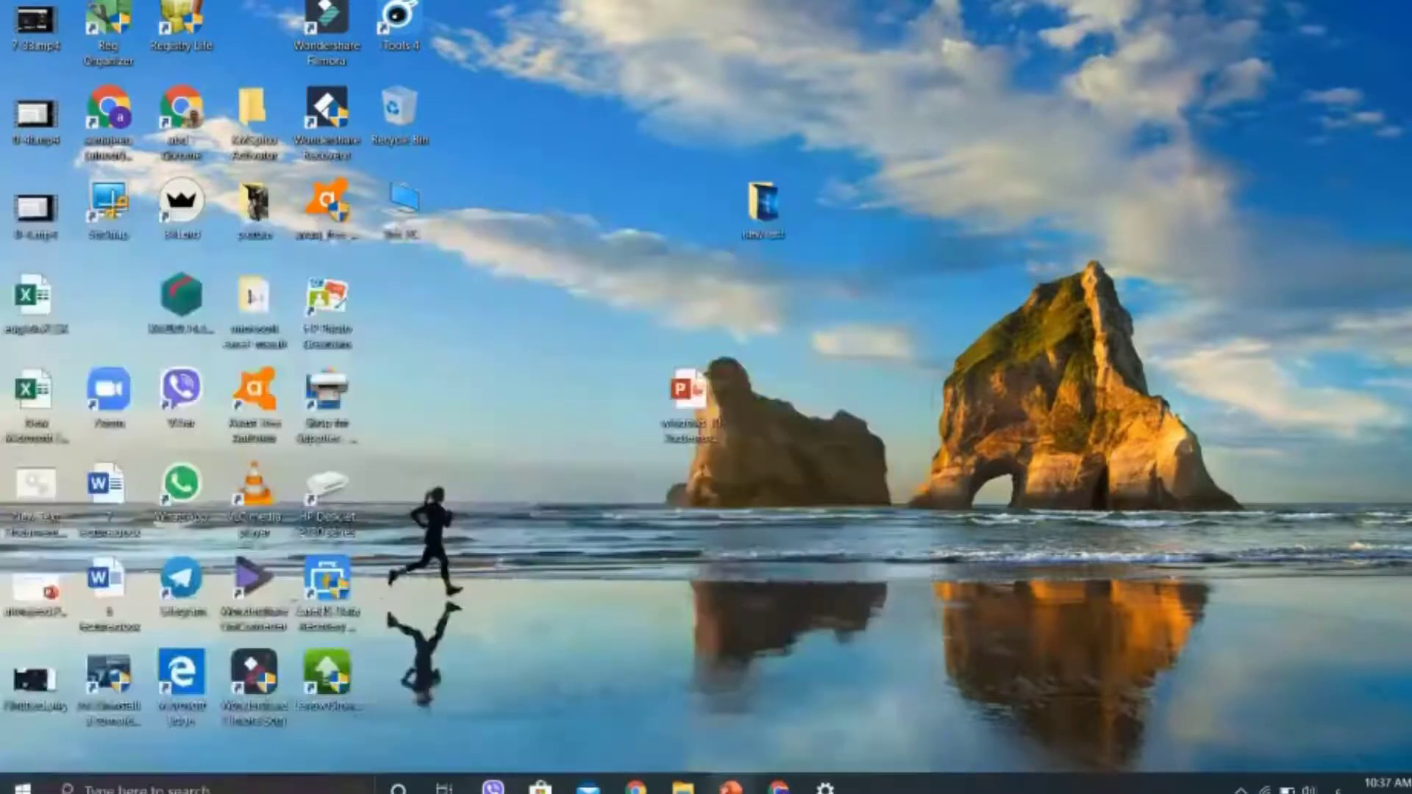
key("alt+Tab")
scroll(631, 601, "down", 1)
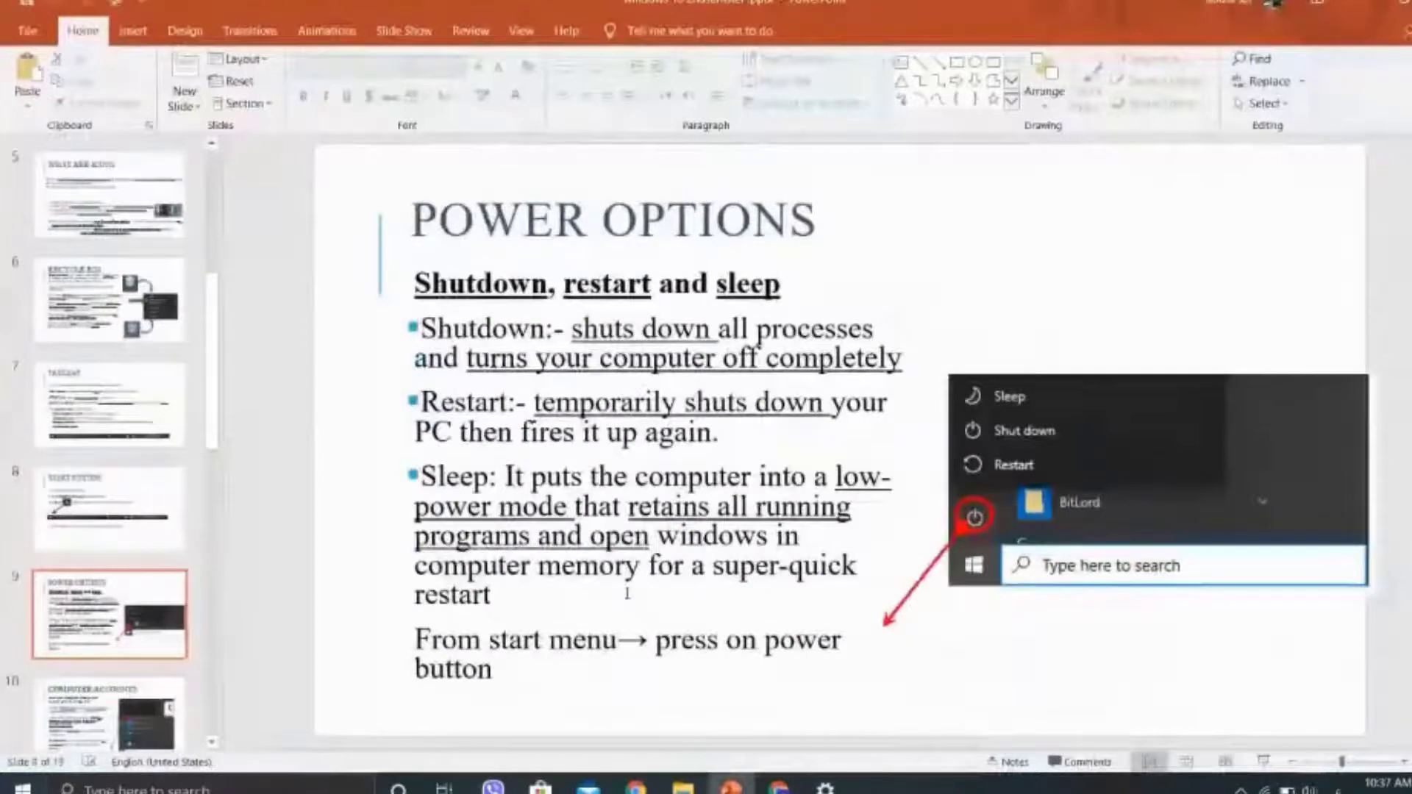